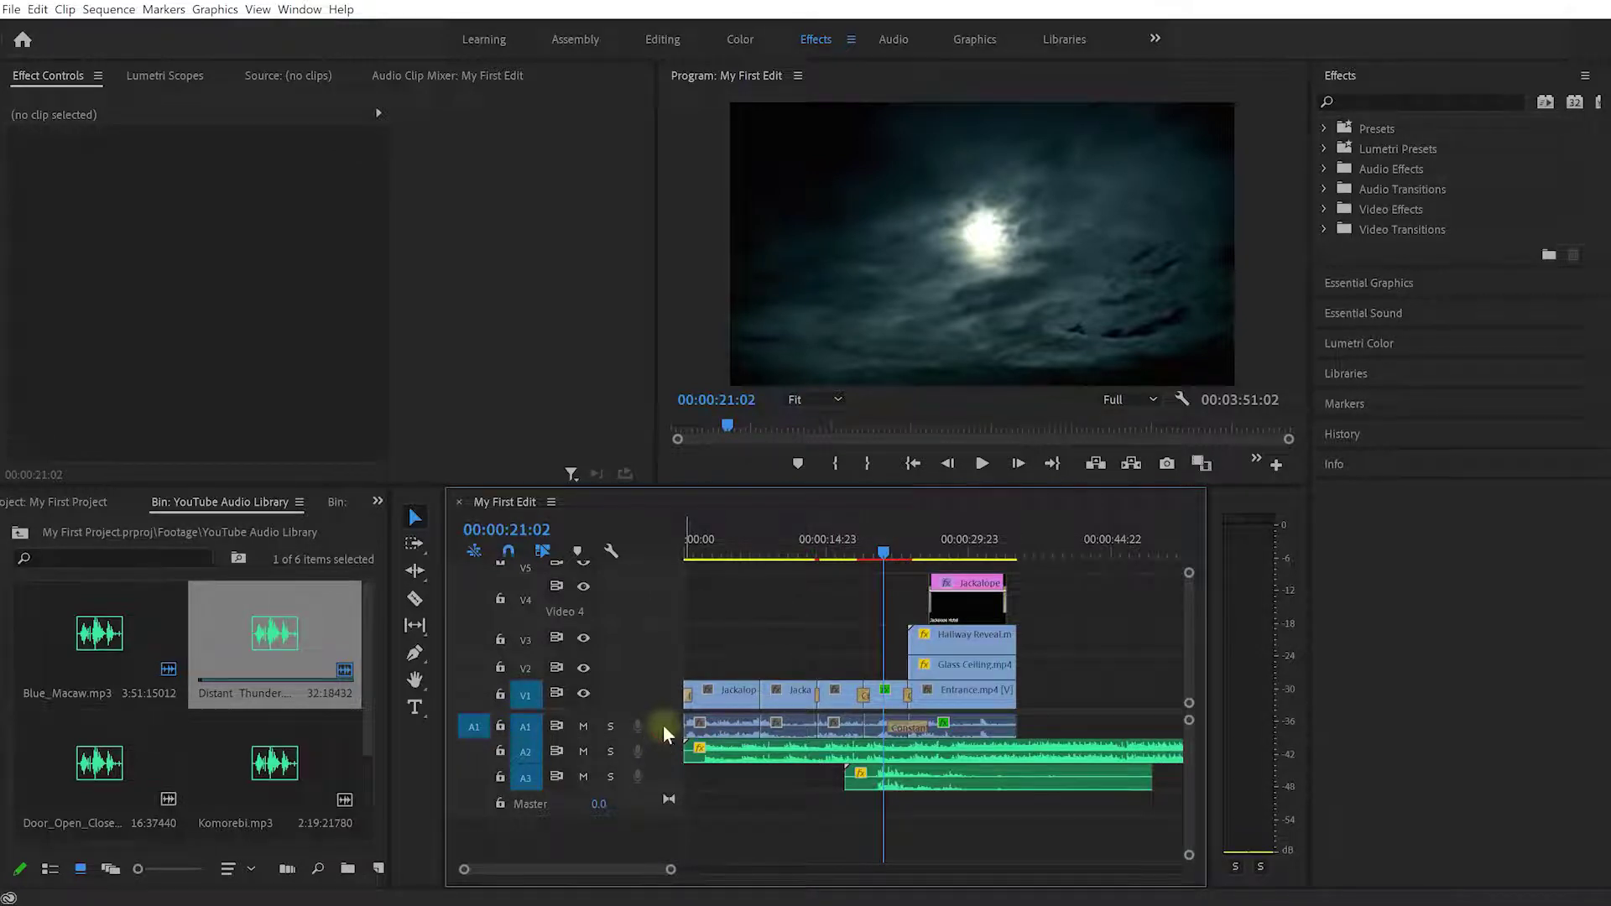
Step: Expand the Audio 1 track, zoom the timeline in, and select the Entrance.mp4 clip
double_click(662, 723)
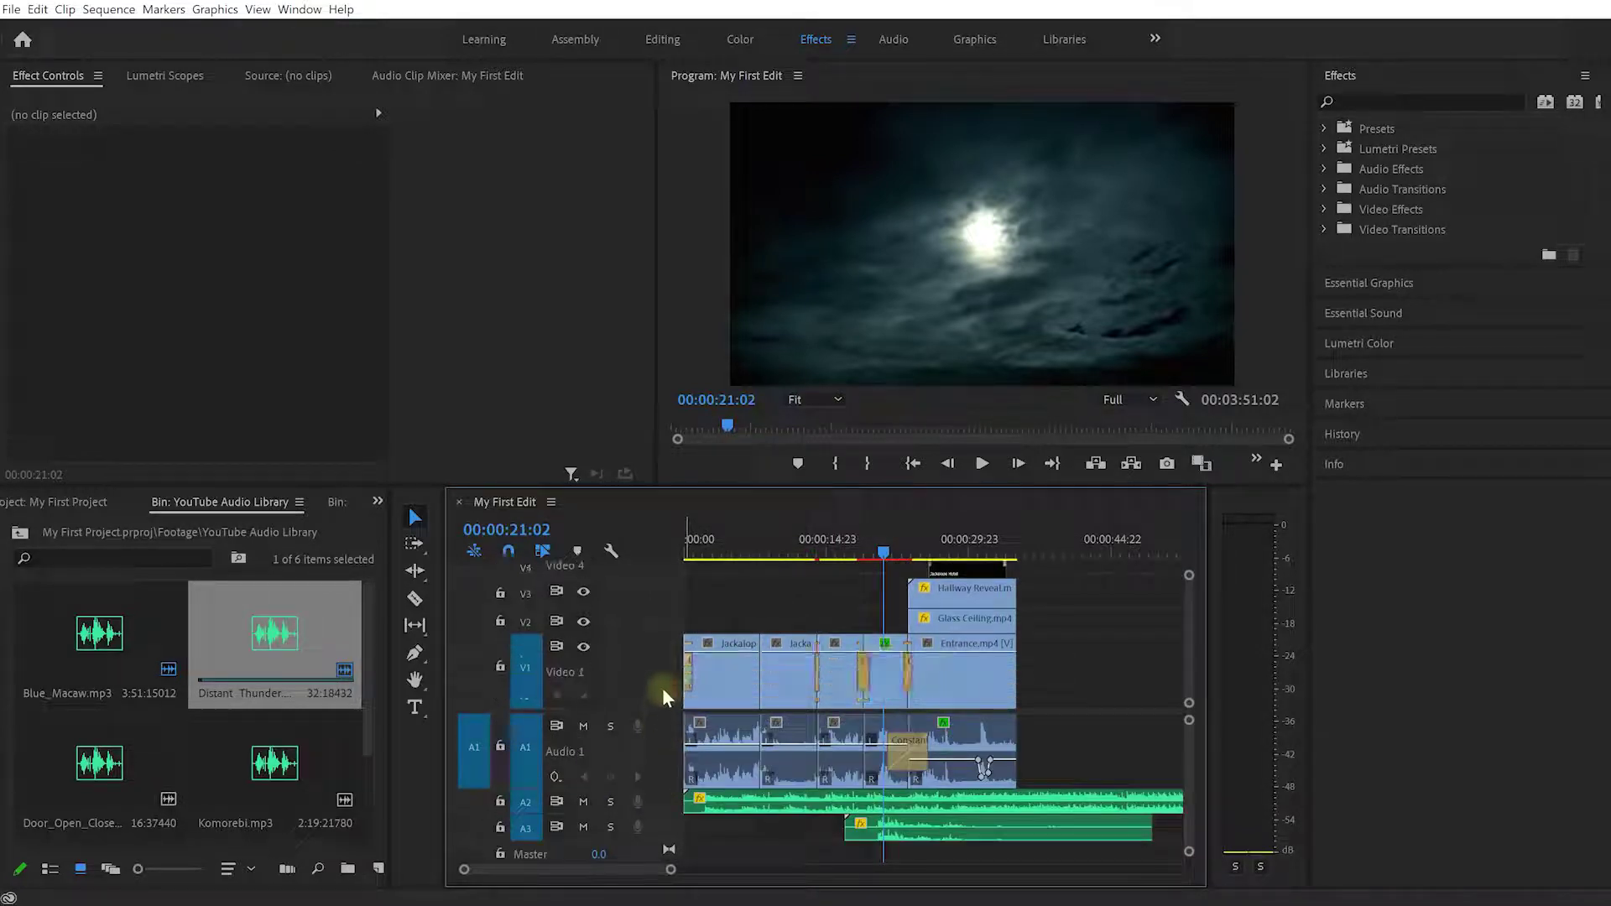
double_click(662, 687)
double_click(661, 686)
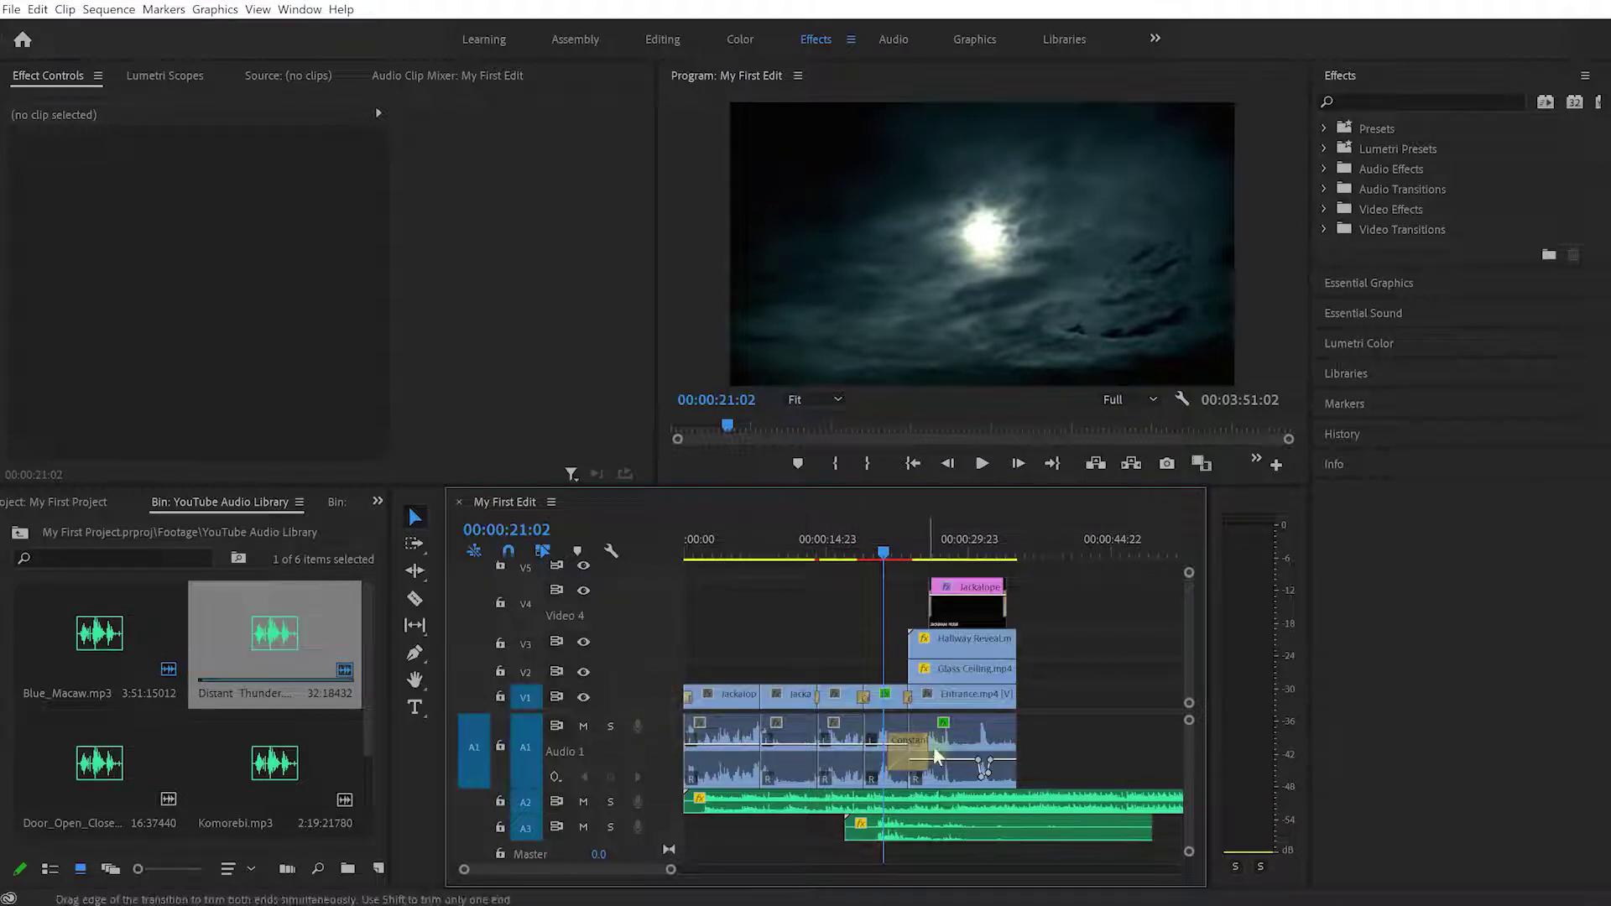
key("=")
left_click(977, 740)
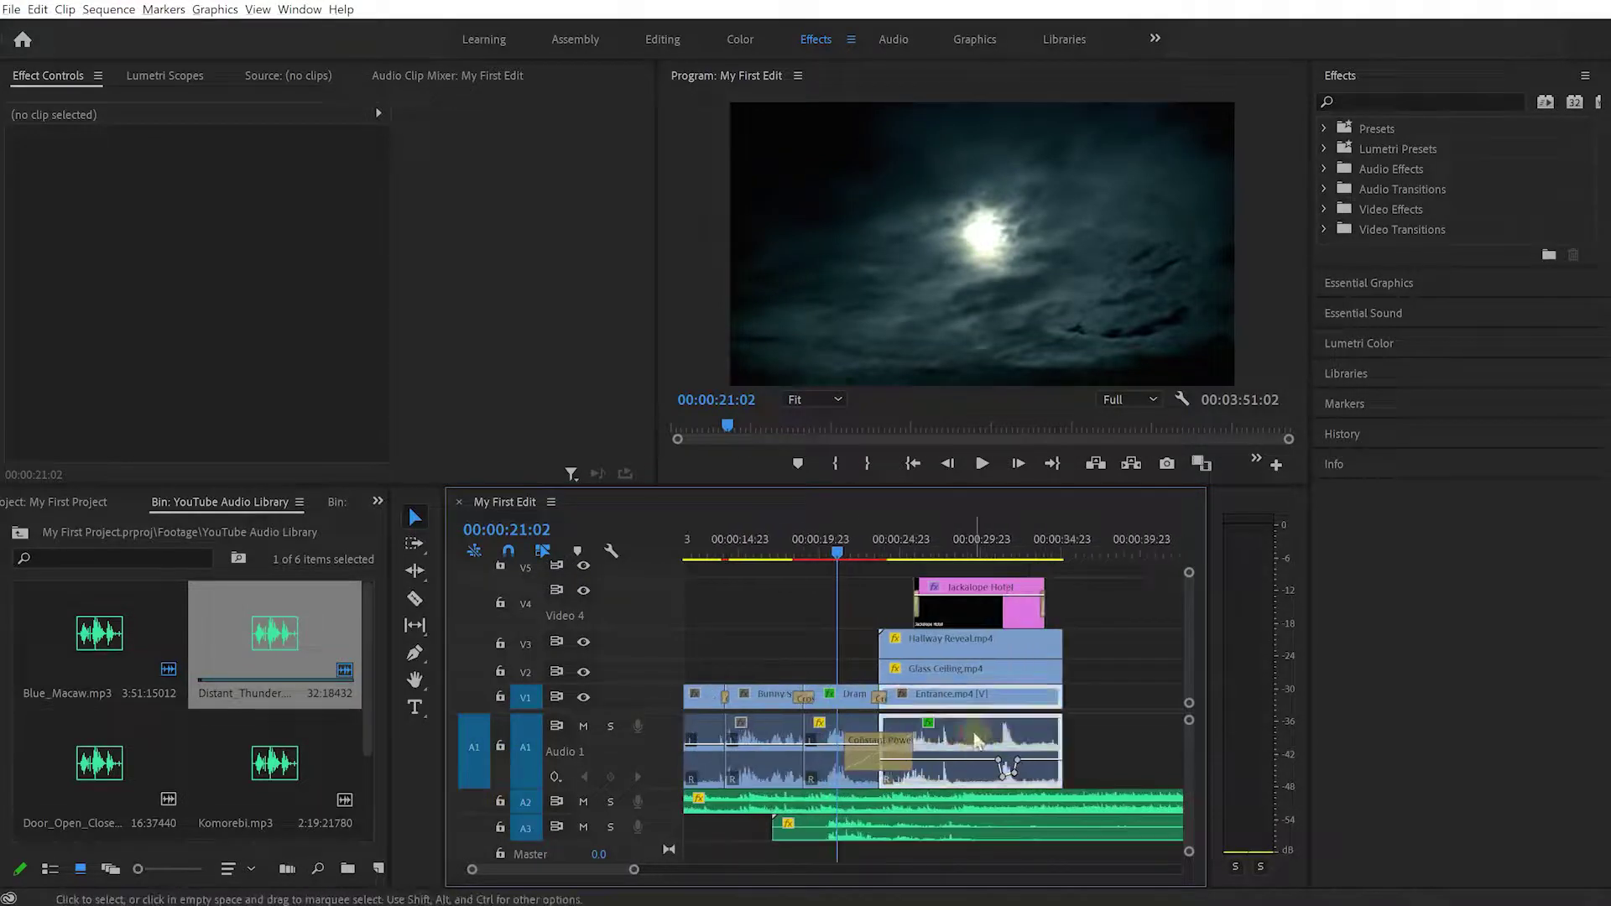
Step: Move the playhead to 00:00:31:23, then adjust the A1 clips' volume and undo it
left_click_drag(998, 550, 1012, 552)
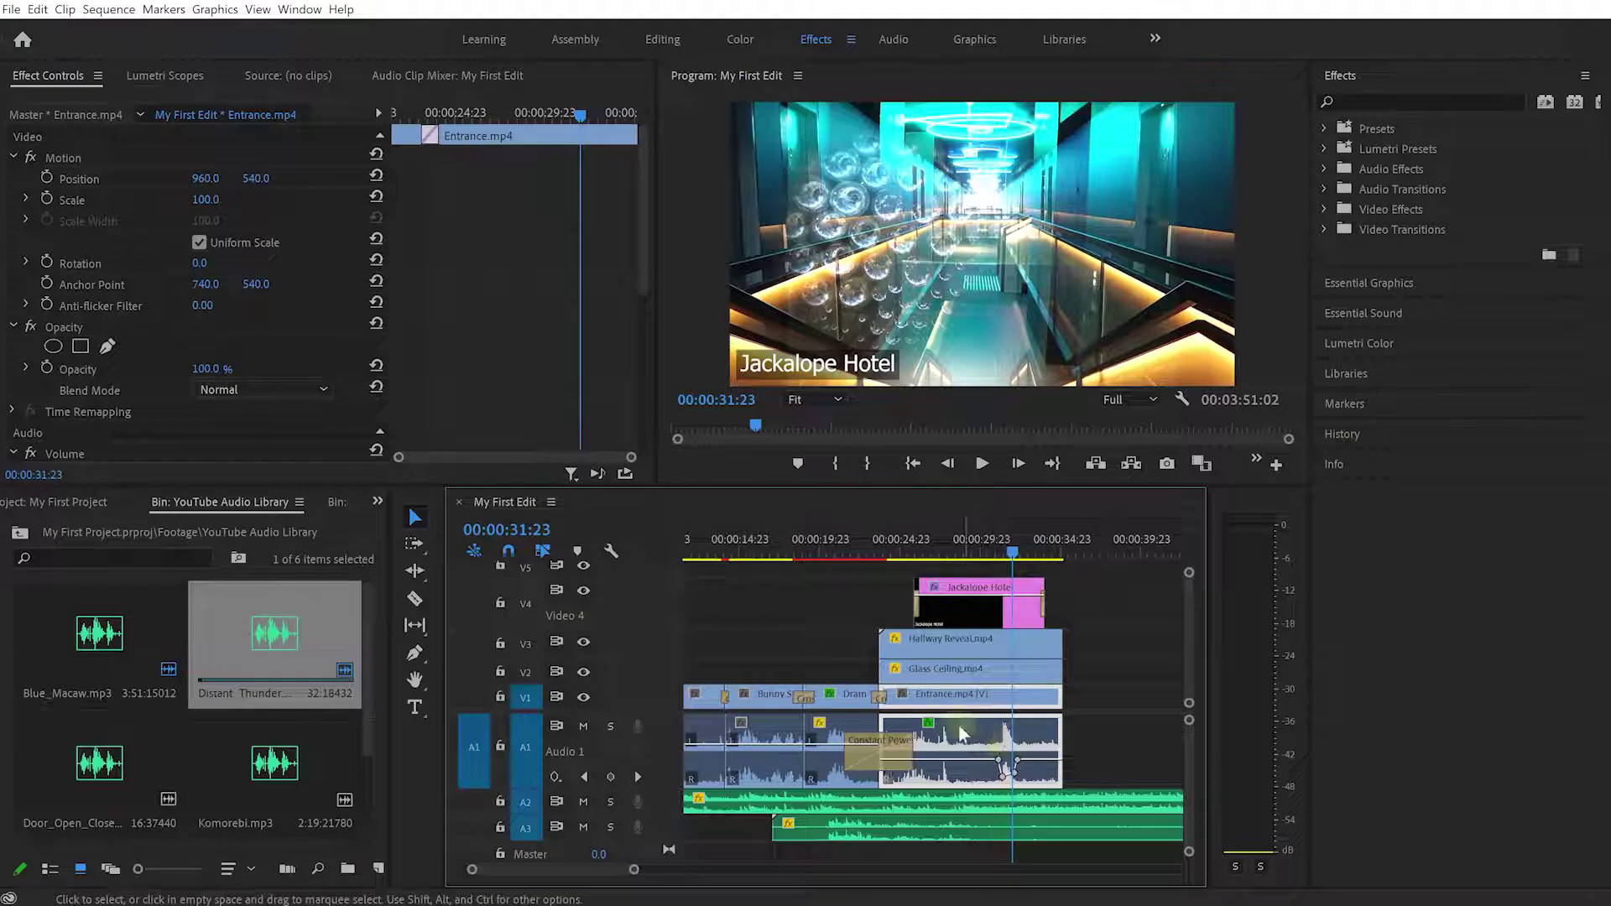
scroll(1090, 763, "down", 2)
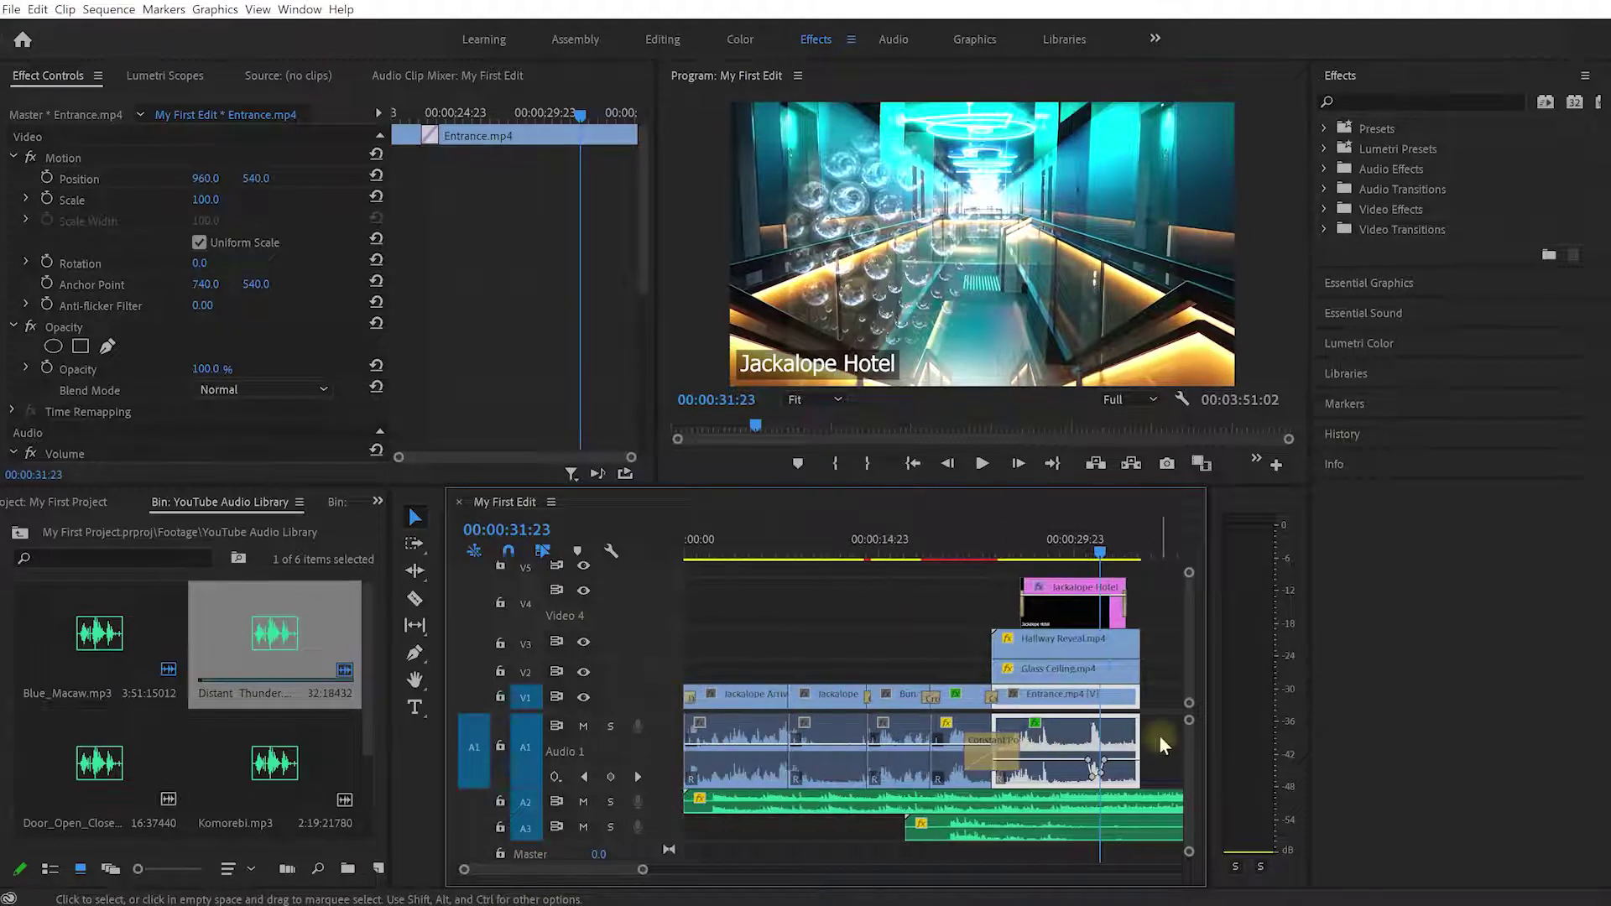
left_click_drag(1156, 745, 595, 747)
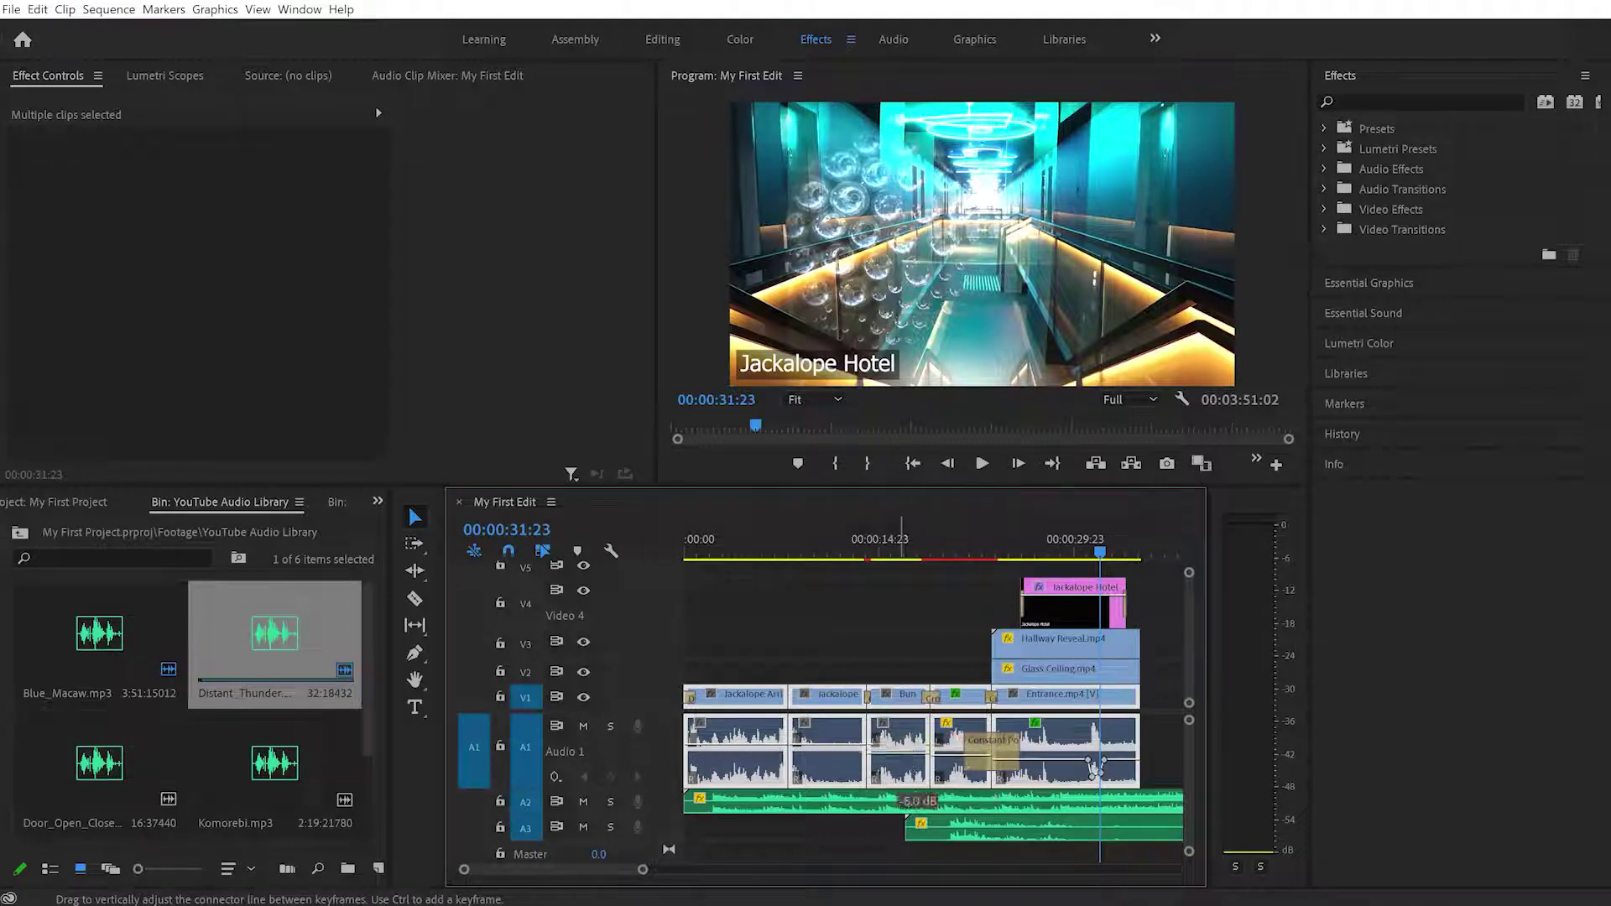
left_click_drag(770, 760, 768, 764)
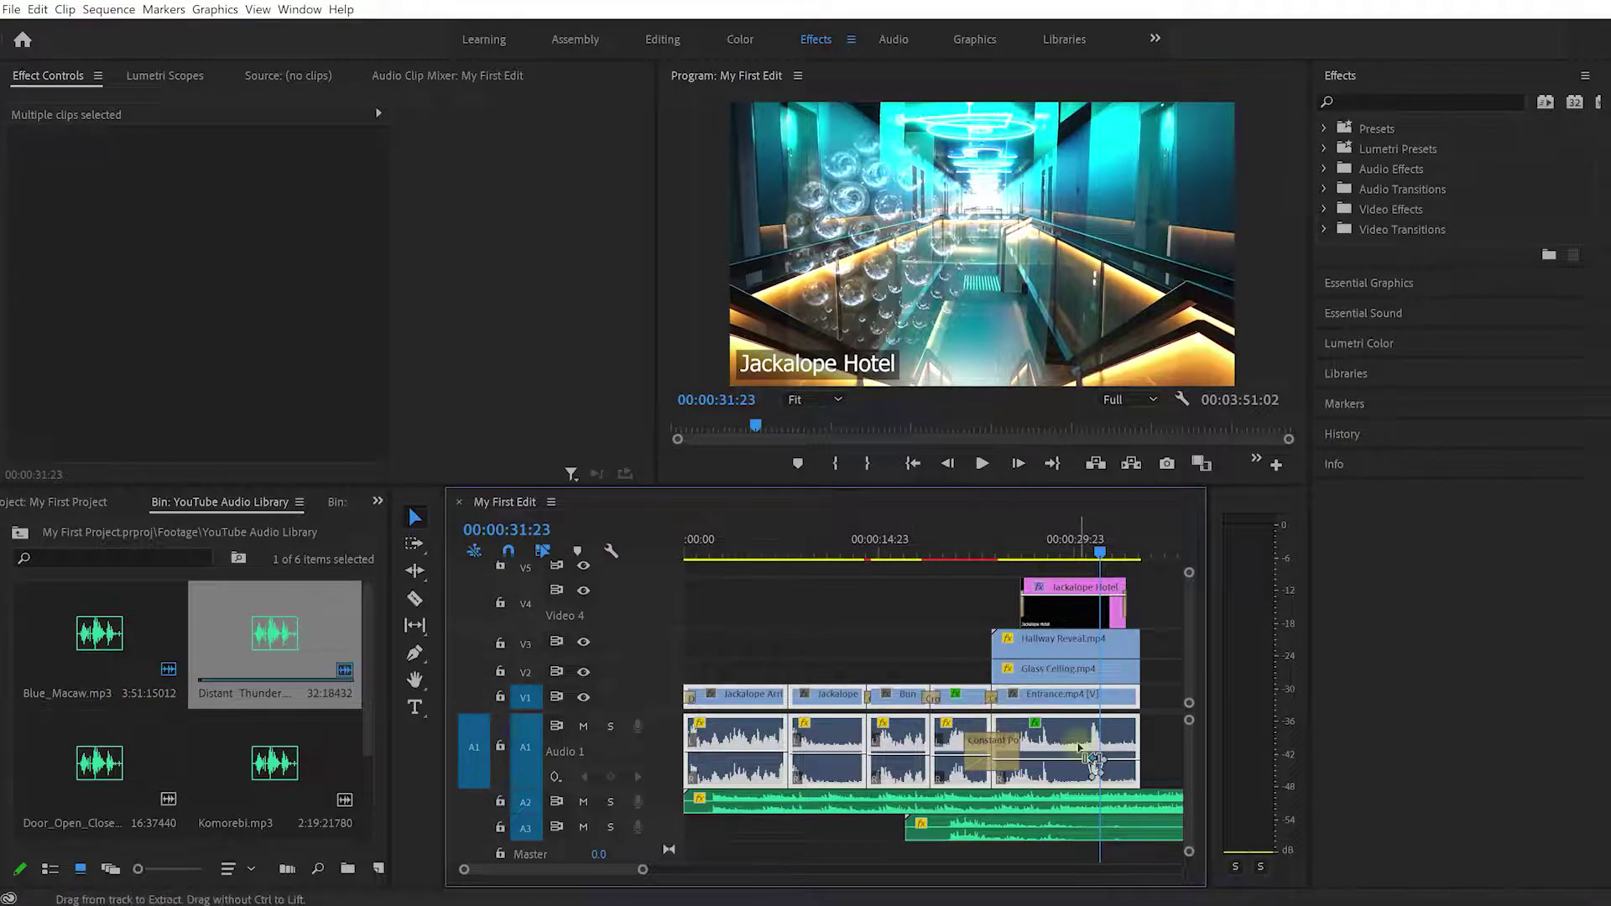
key("ctrl+z")
key("ctrl+z")
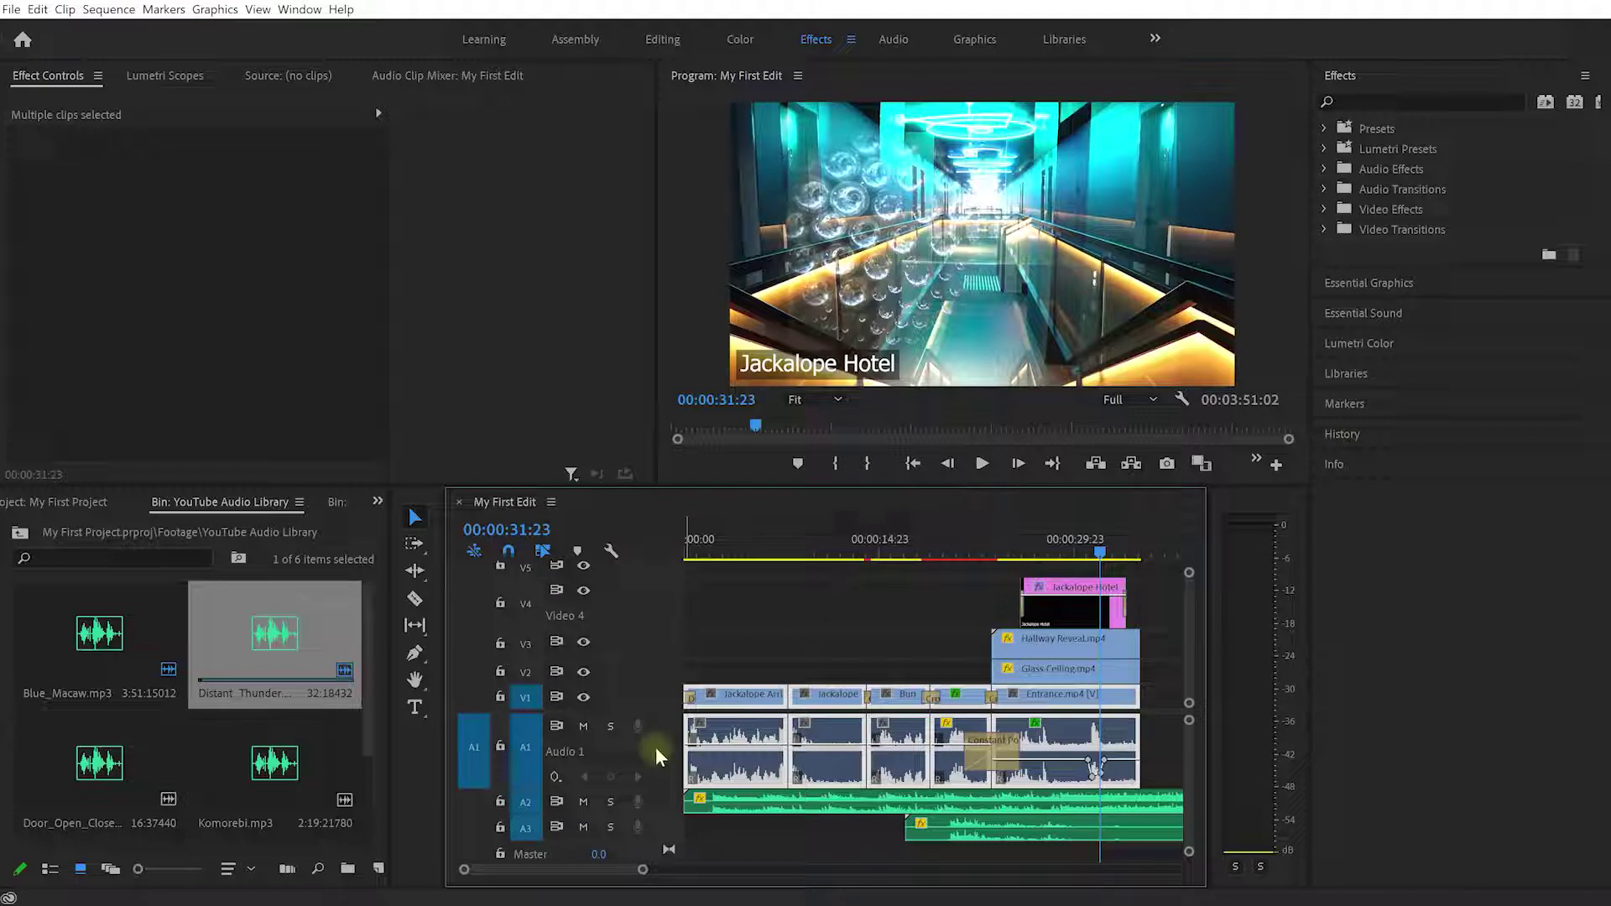
Step: Show Window > Audio Track Mixer and select the Audio 1, 2 and 3 name fields
left_click(300, 9)
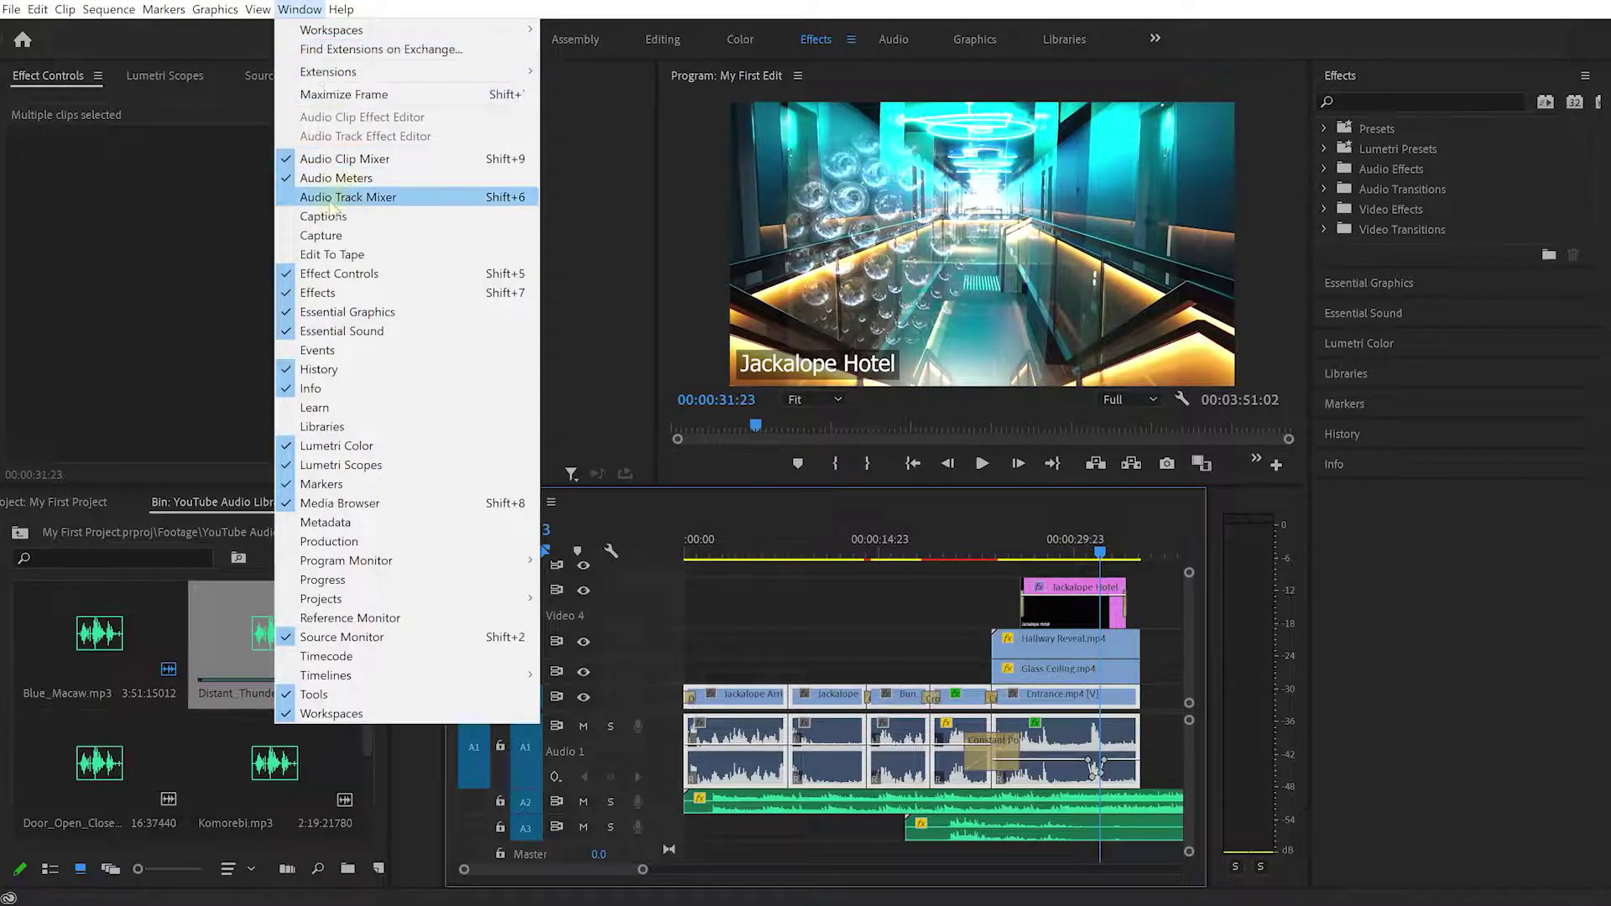
left_click(404, 197)
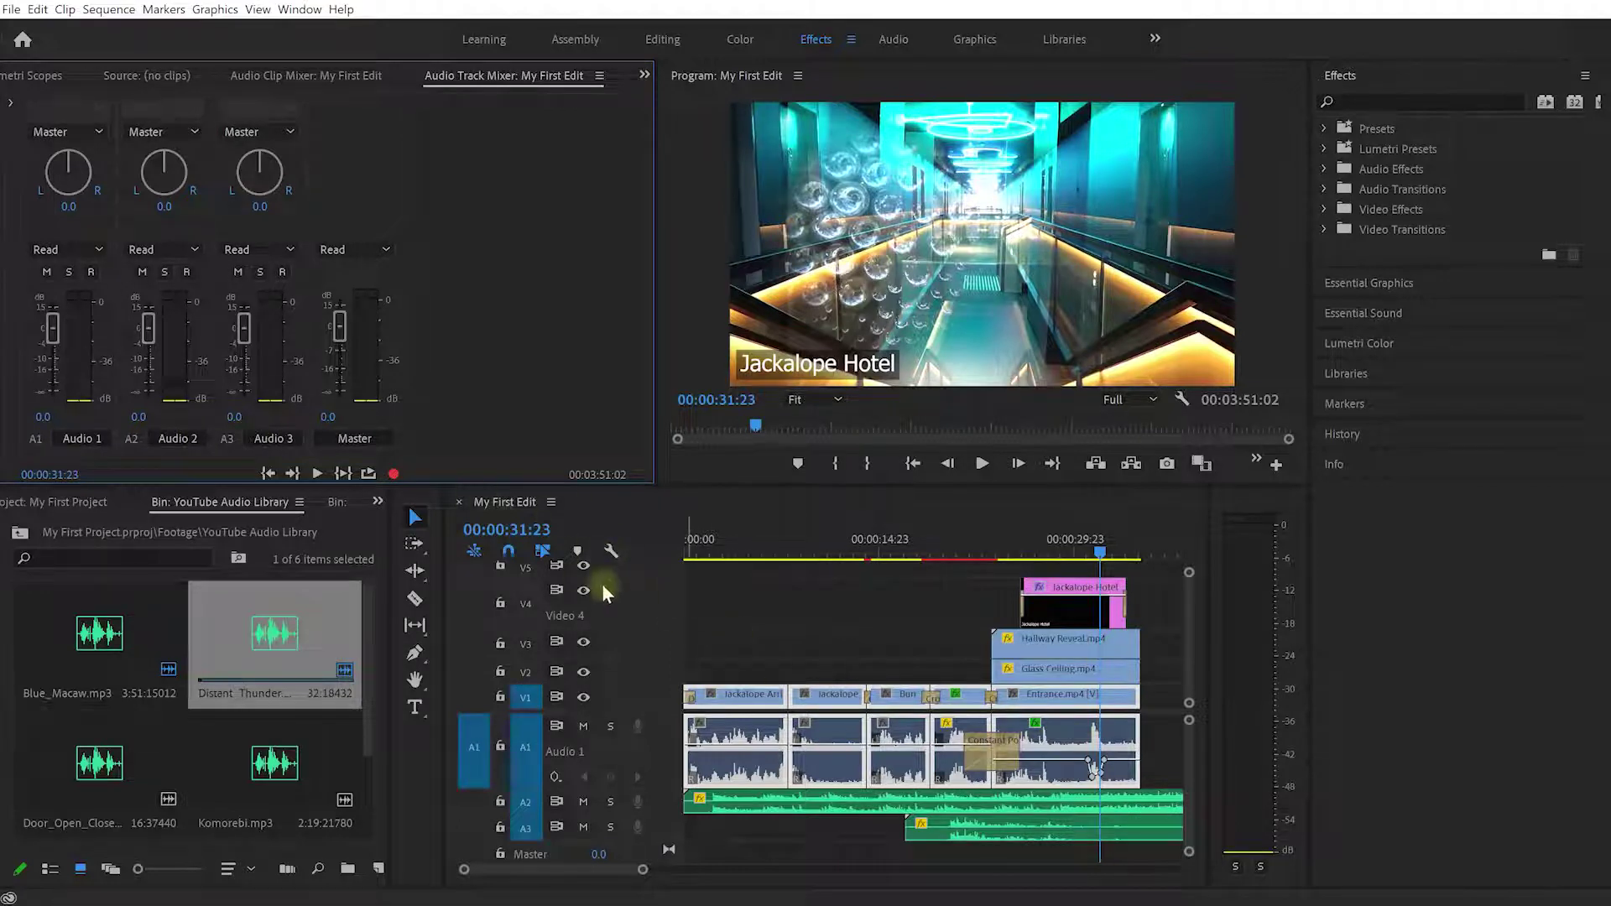
left_click(502, 500)
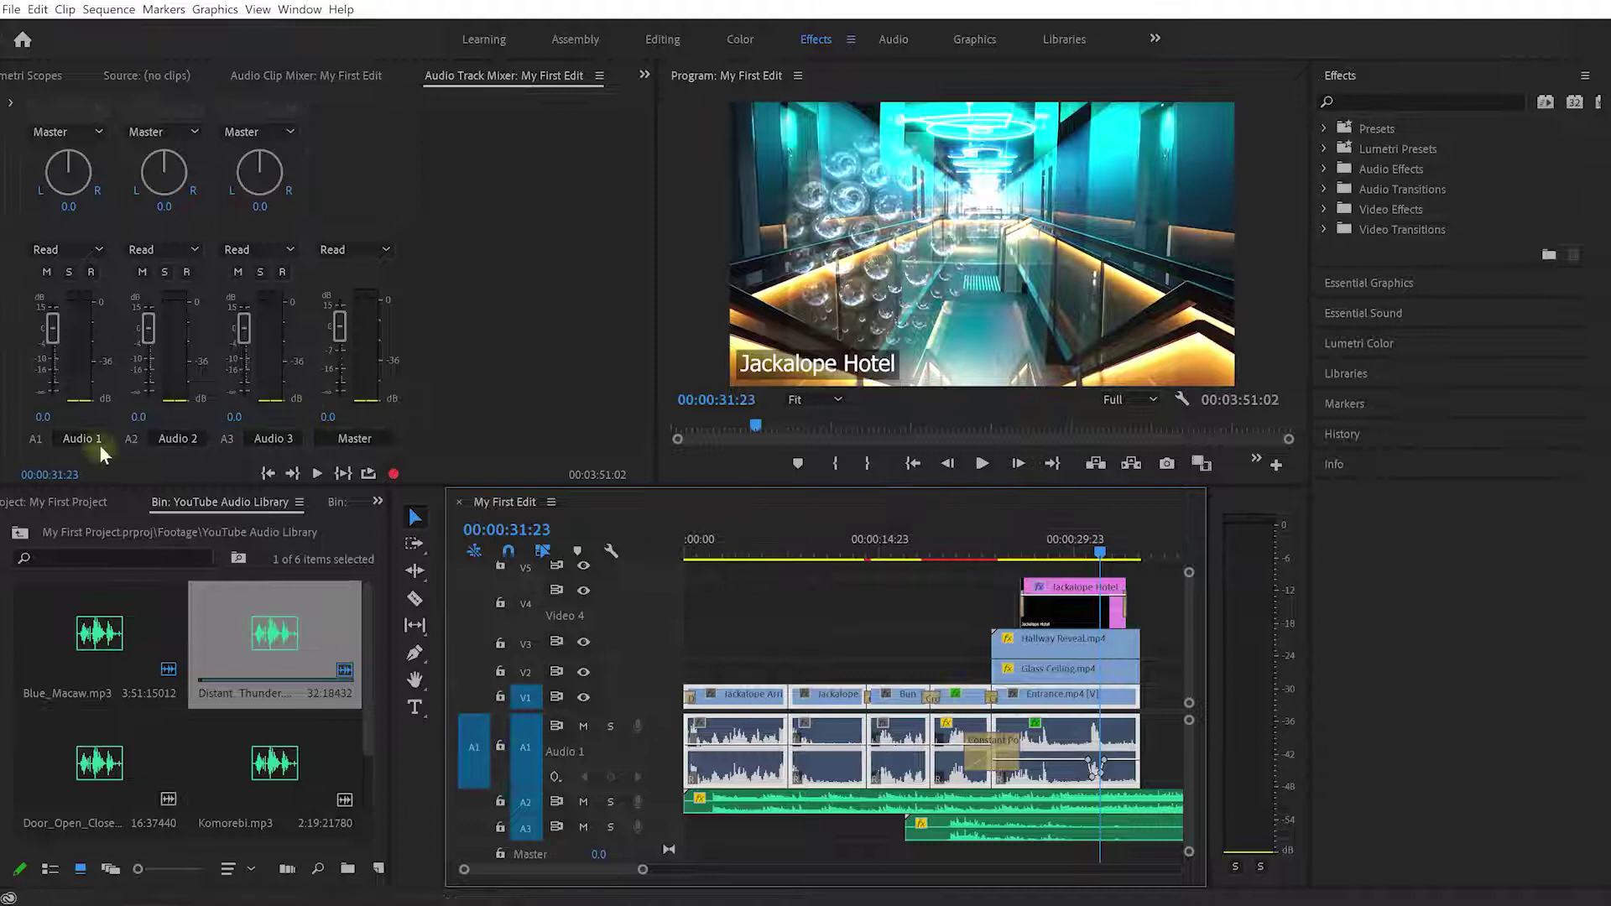
left_click(71, 438)
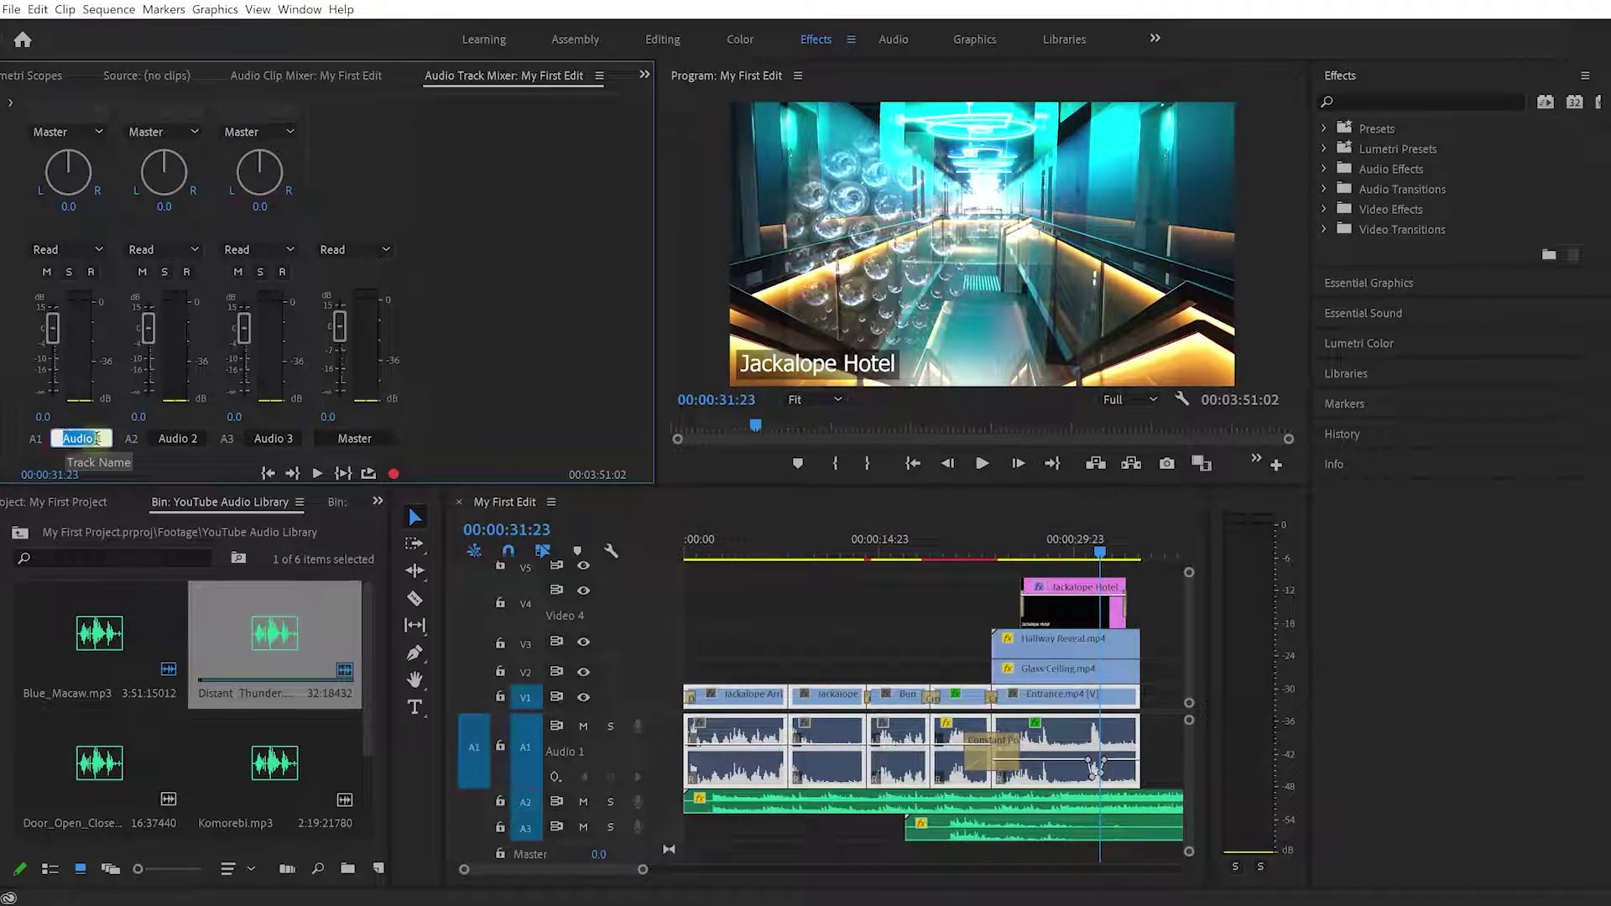
left_click(176, 439)
left_click(269, 439)
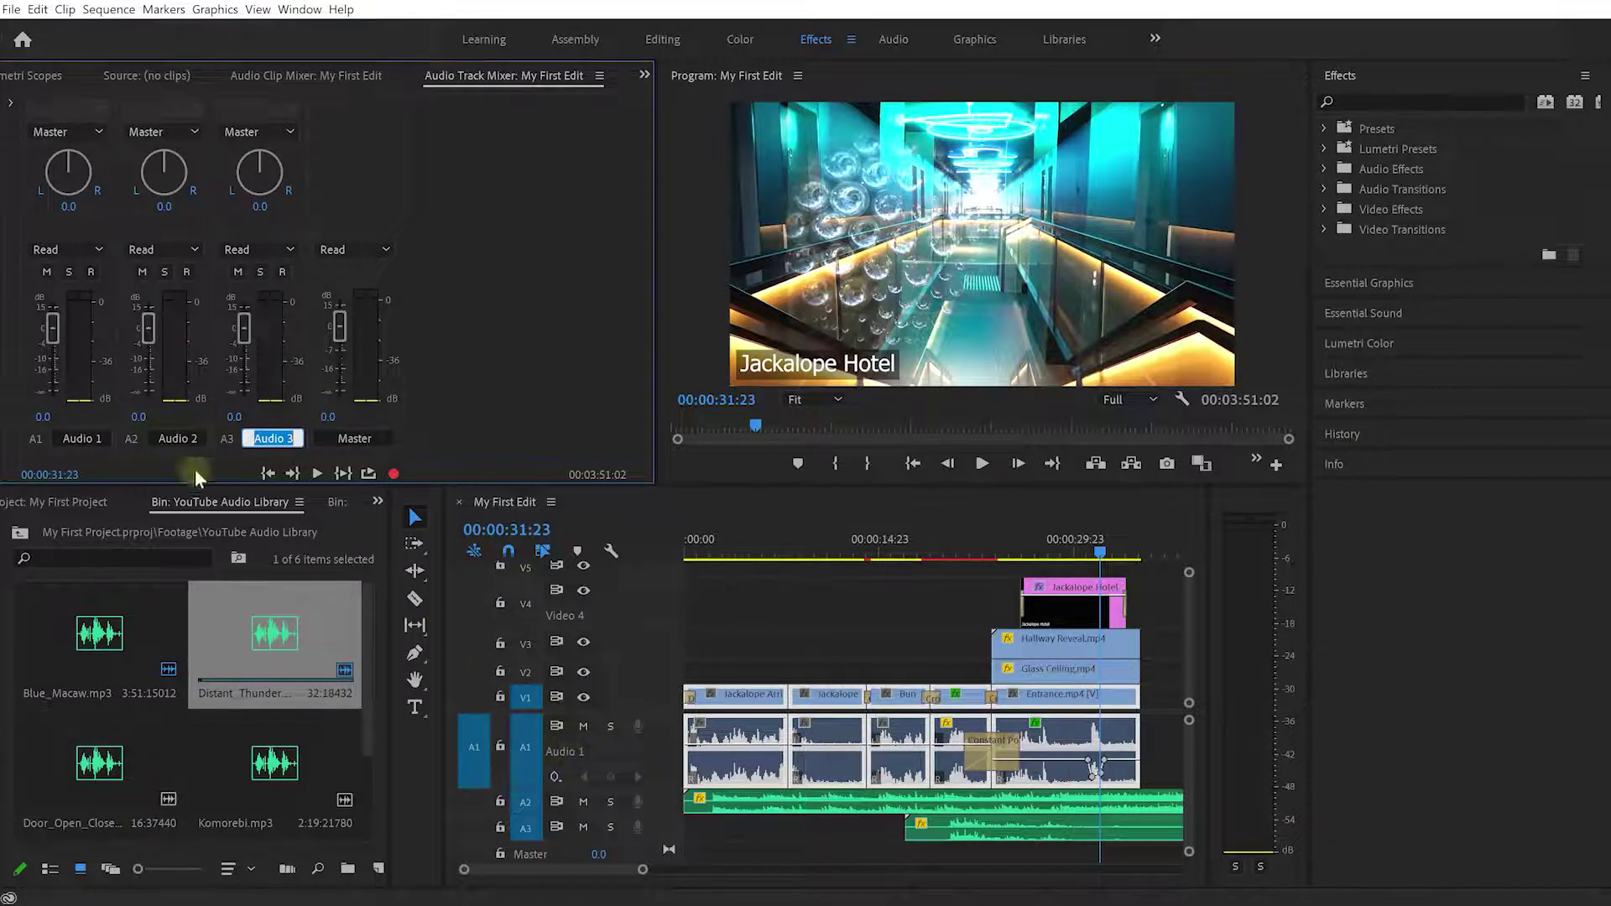
right_click(568, 757)
Step: Rename the Audio 1 track to 'Original'
left_click(610, 762)
type("Original")
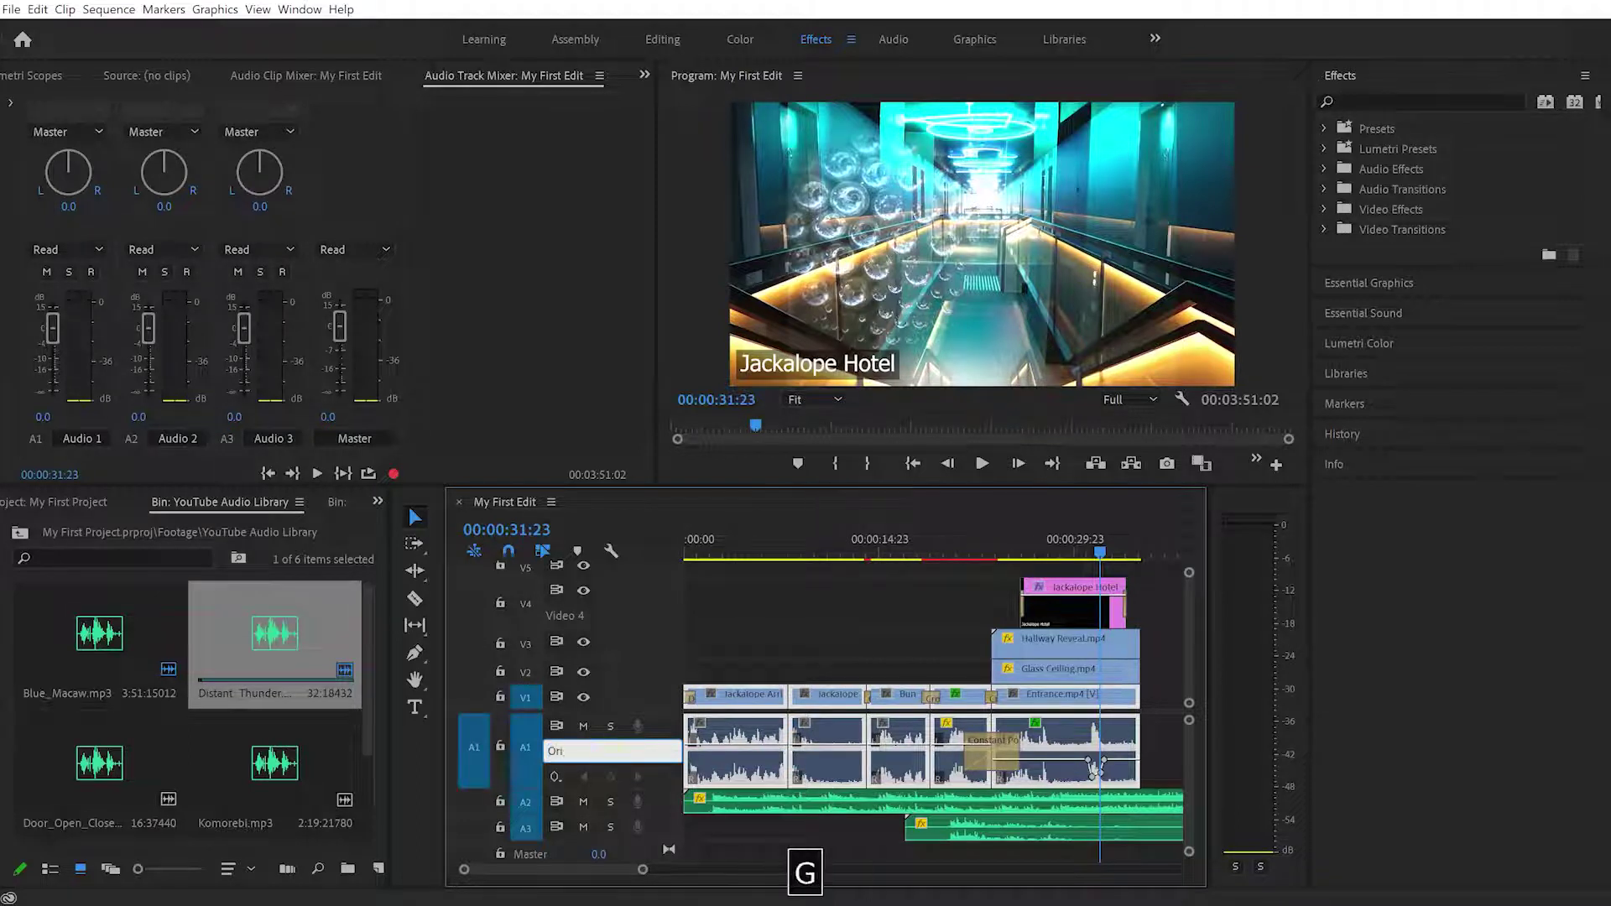
key("Return")
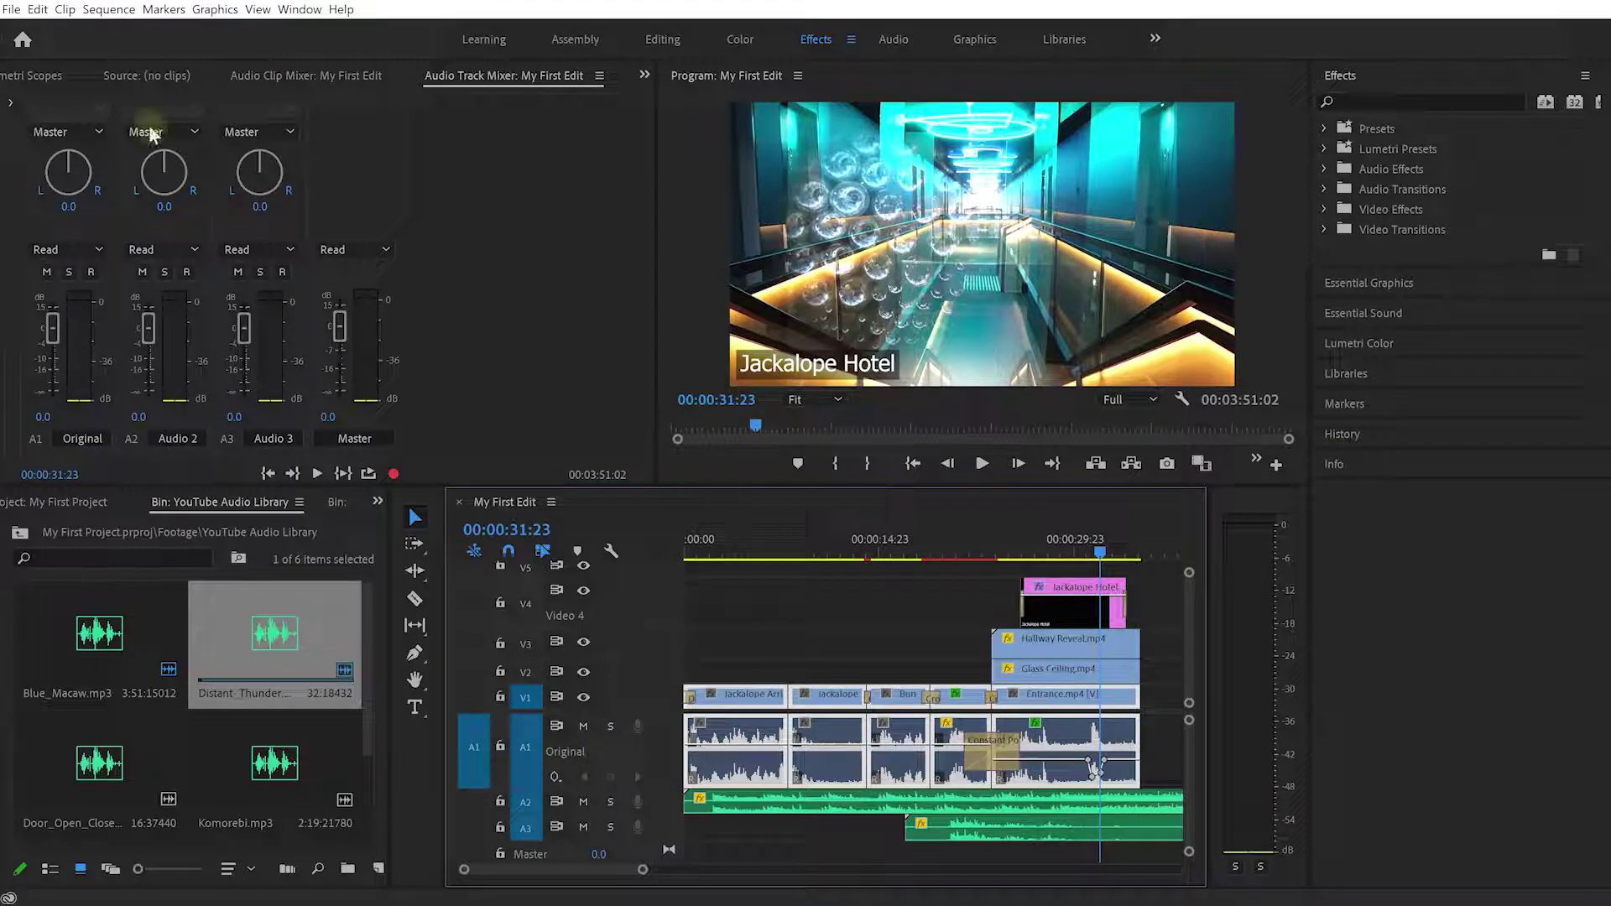
left_click(81, 439)
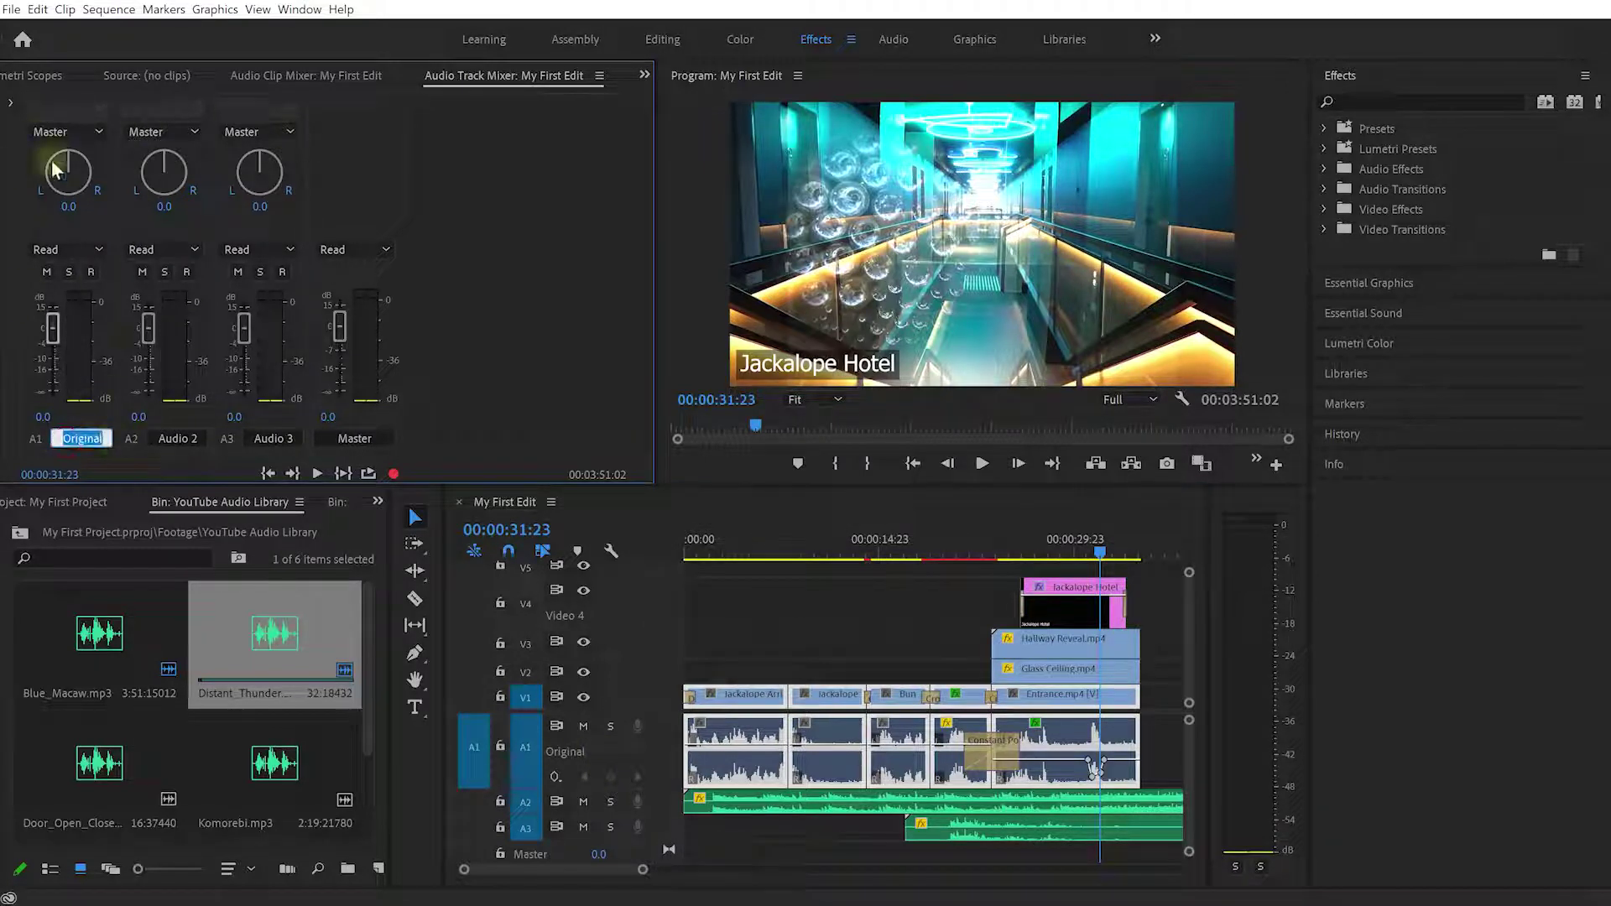
left_click_drag(105, 438, 34, 456)
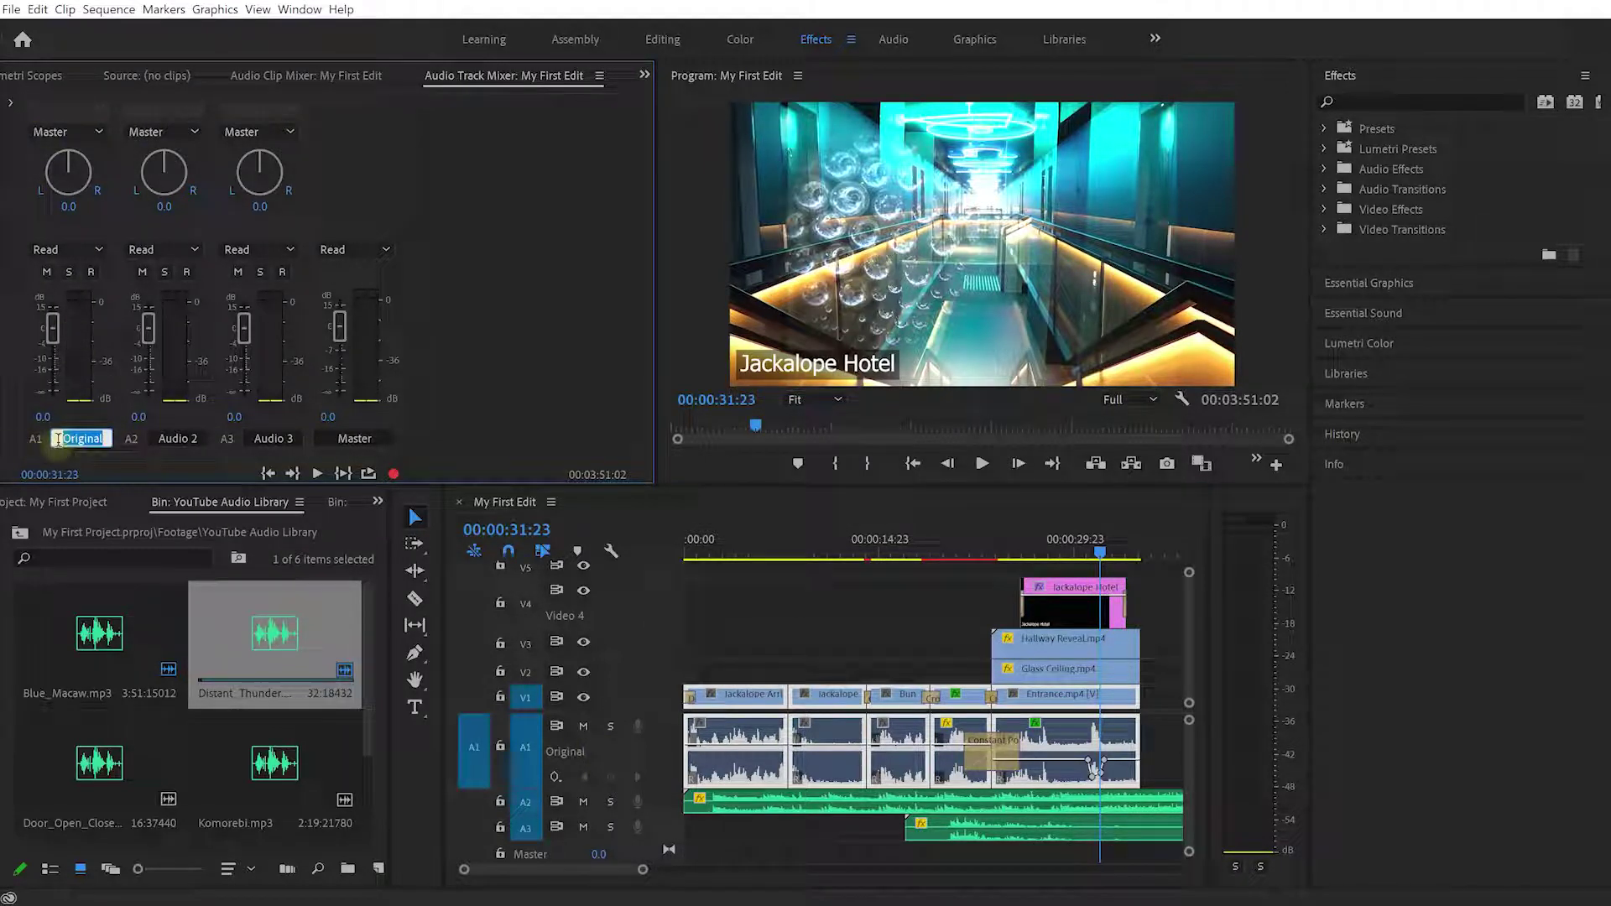
Step: Rename Audio 2 to 'Music' and toggle the Music and Audio 3 track heights
left_click(159, 438)
type("Mu")
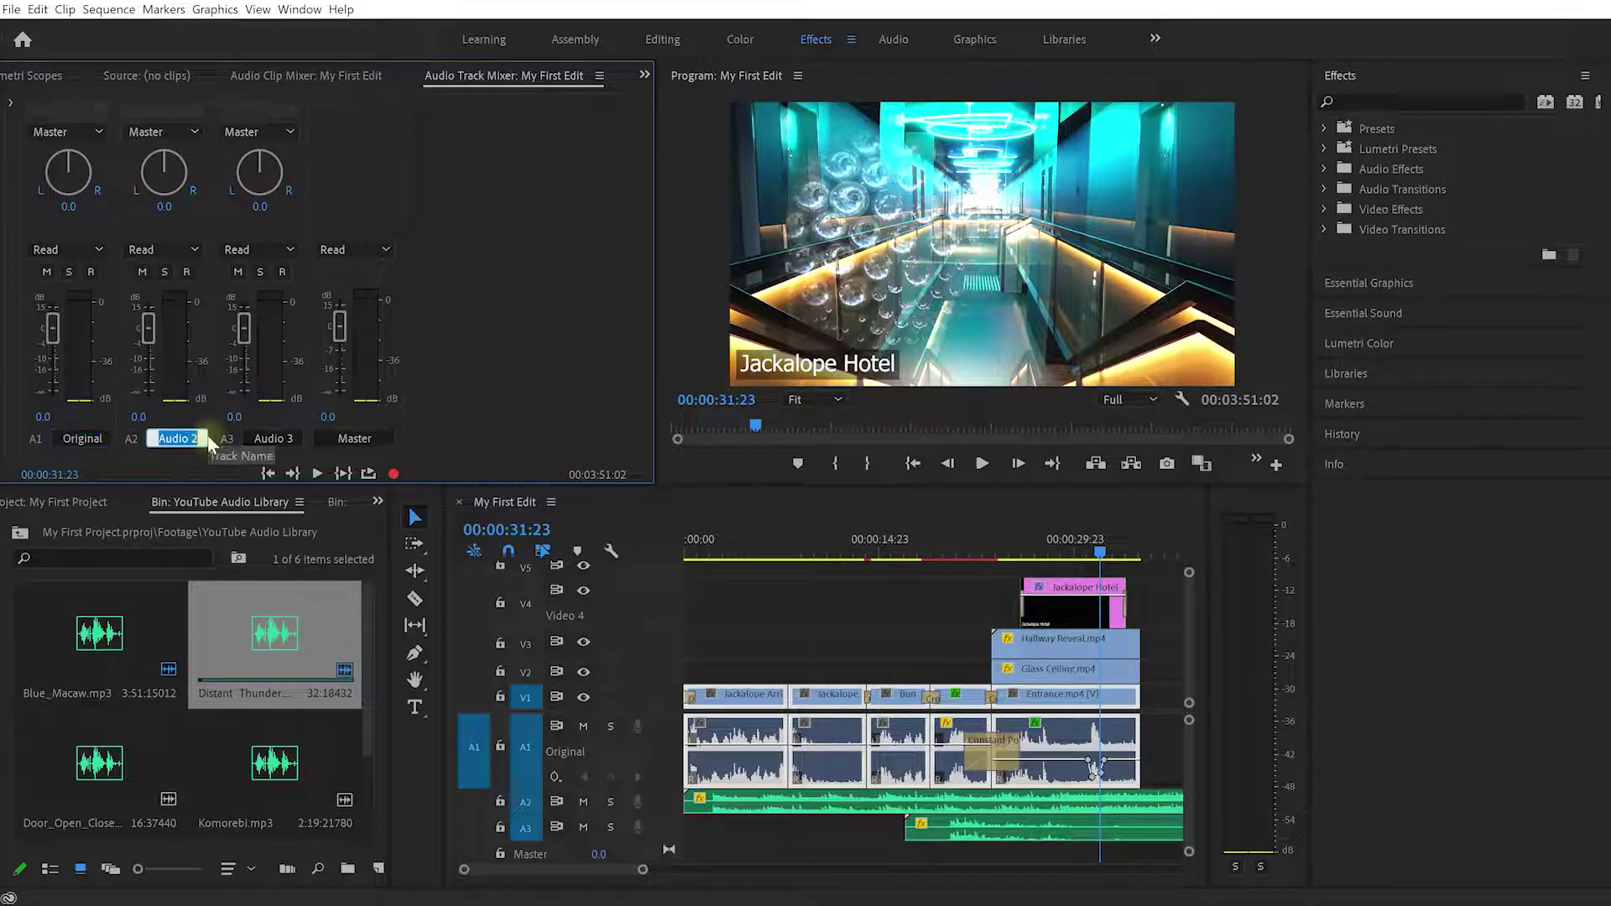
type("sic")
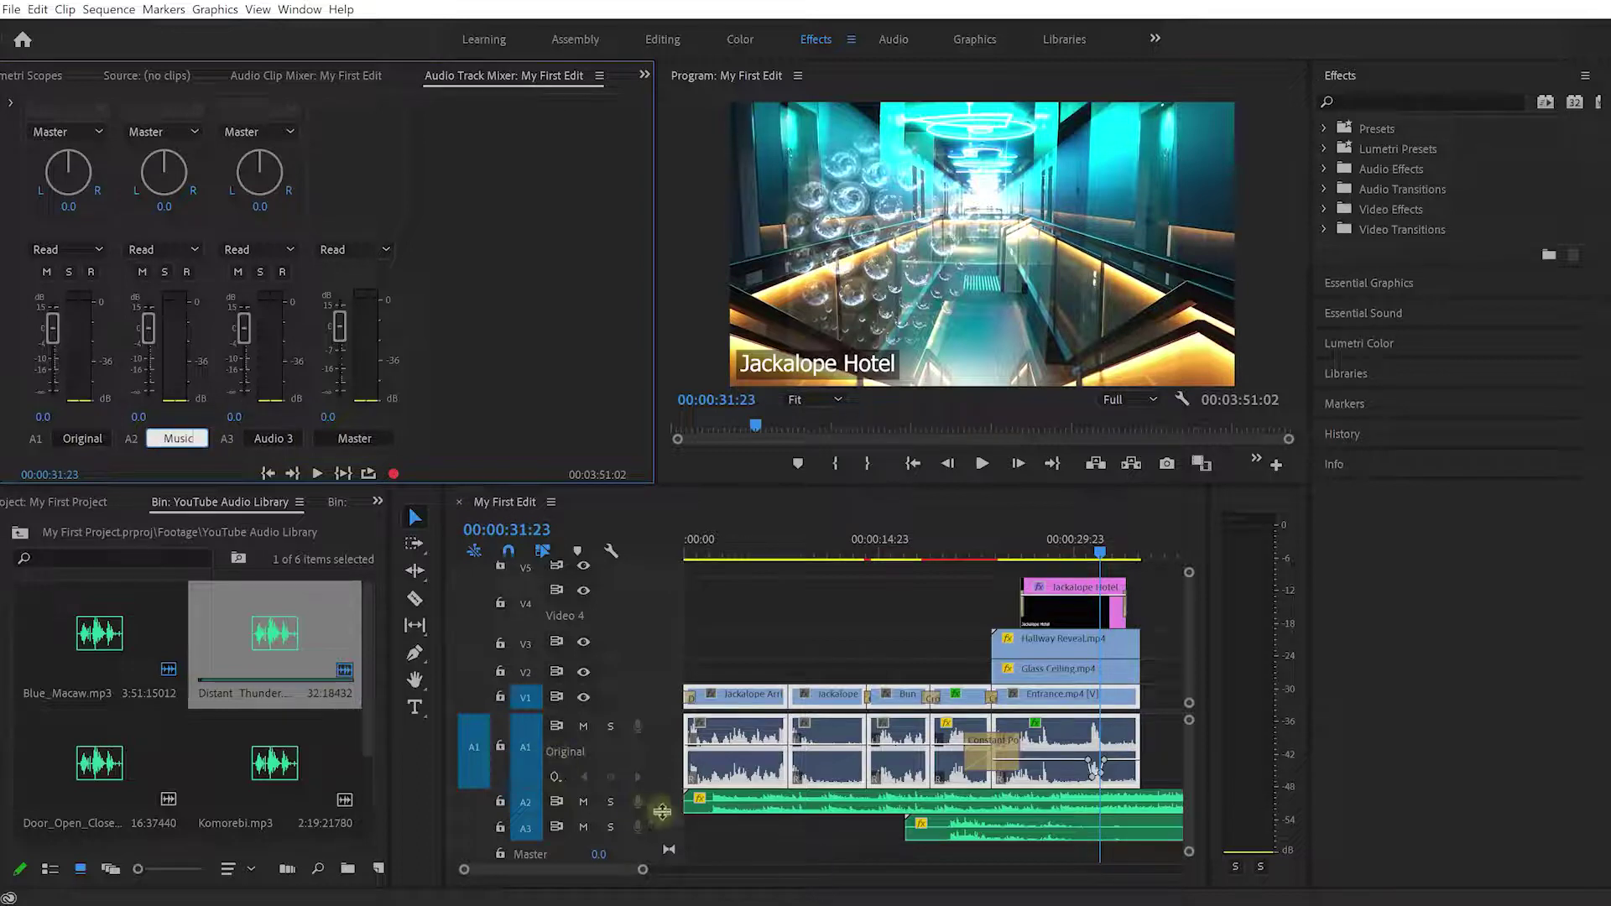
double_click(660, 800)
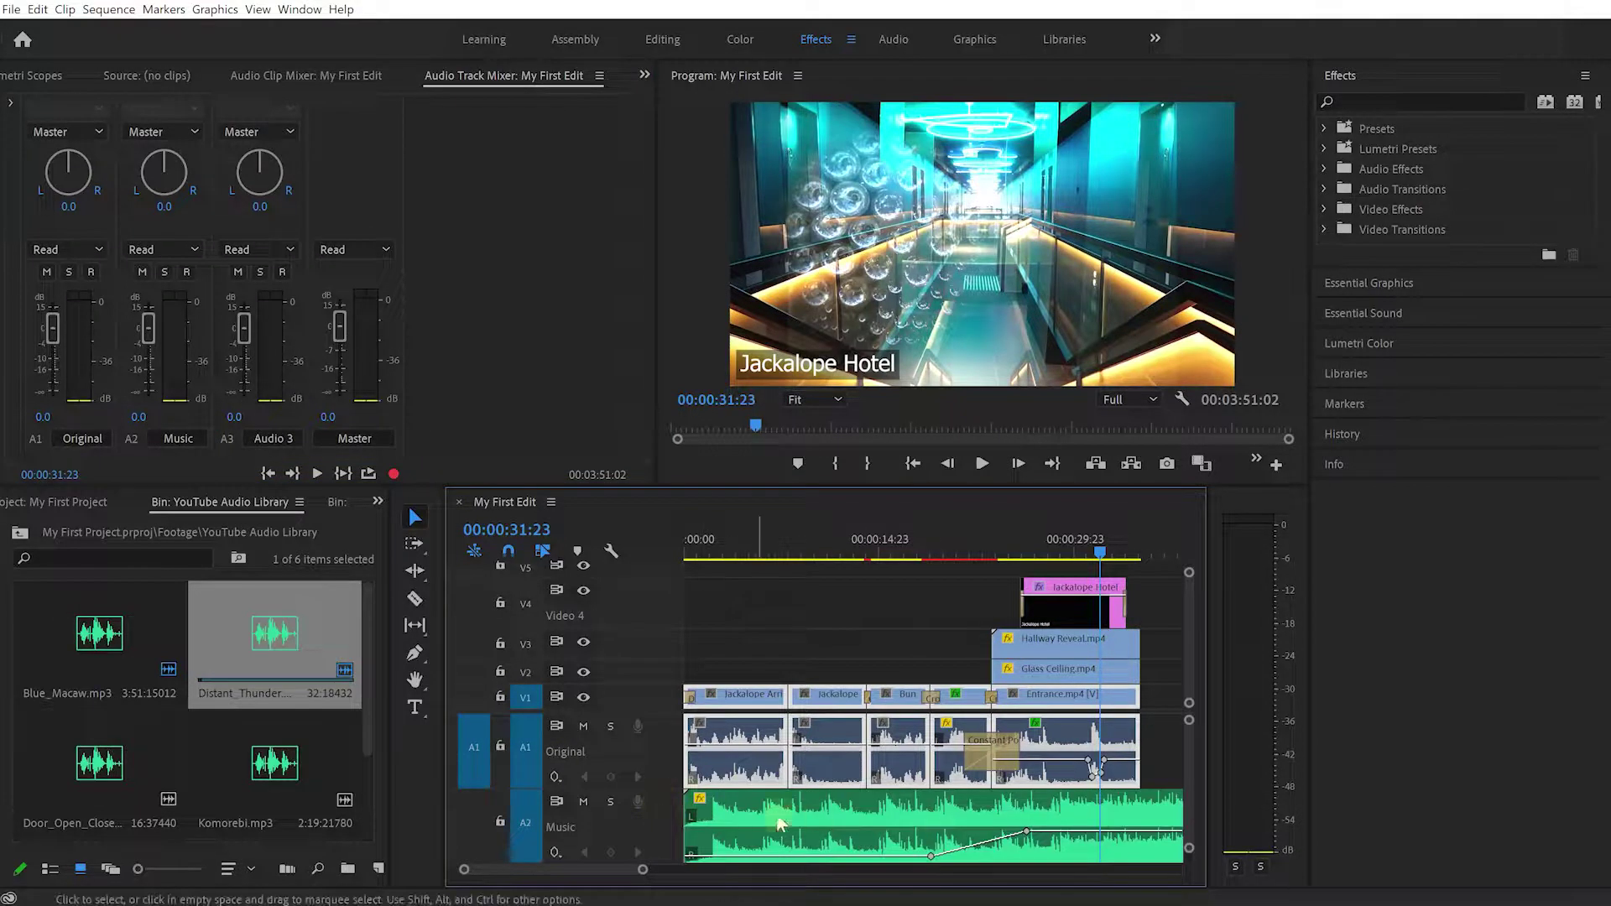
double_click(673, 807)
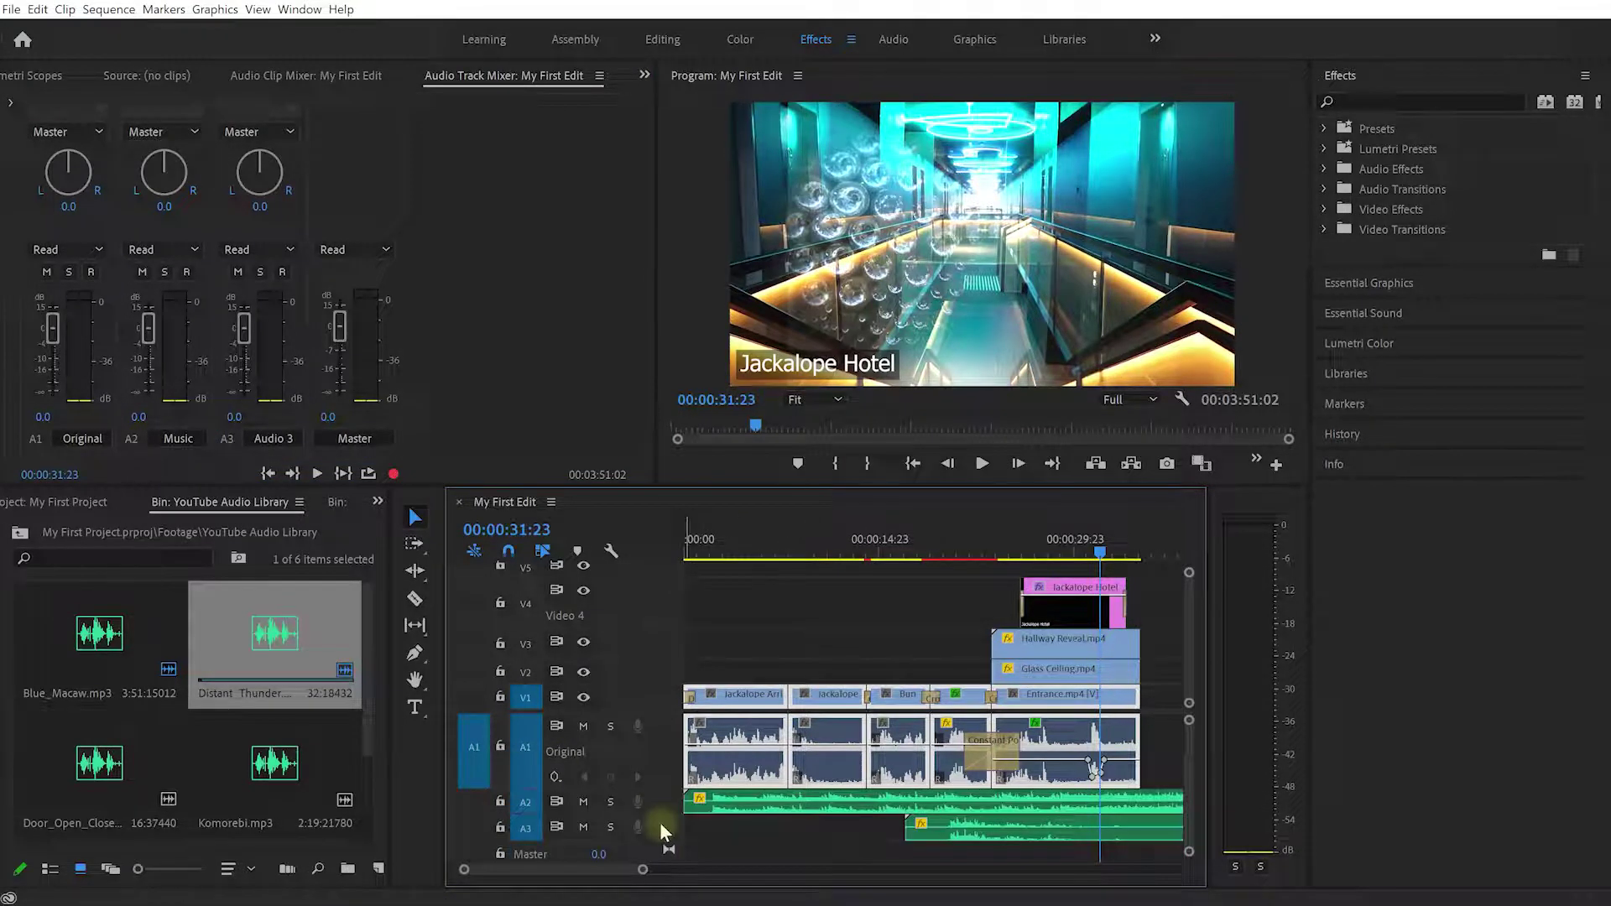
double_click(659, 823)
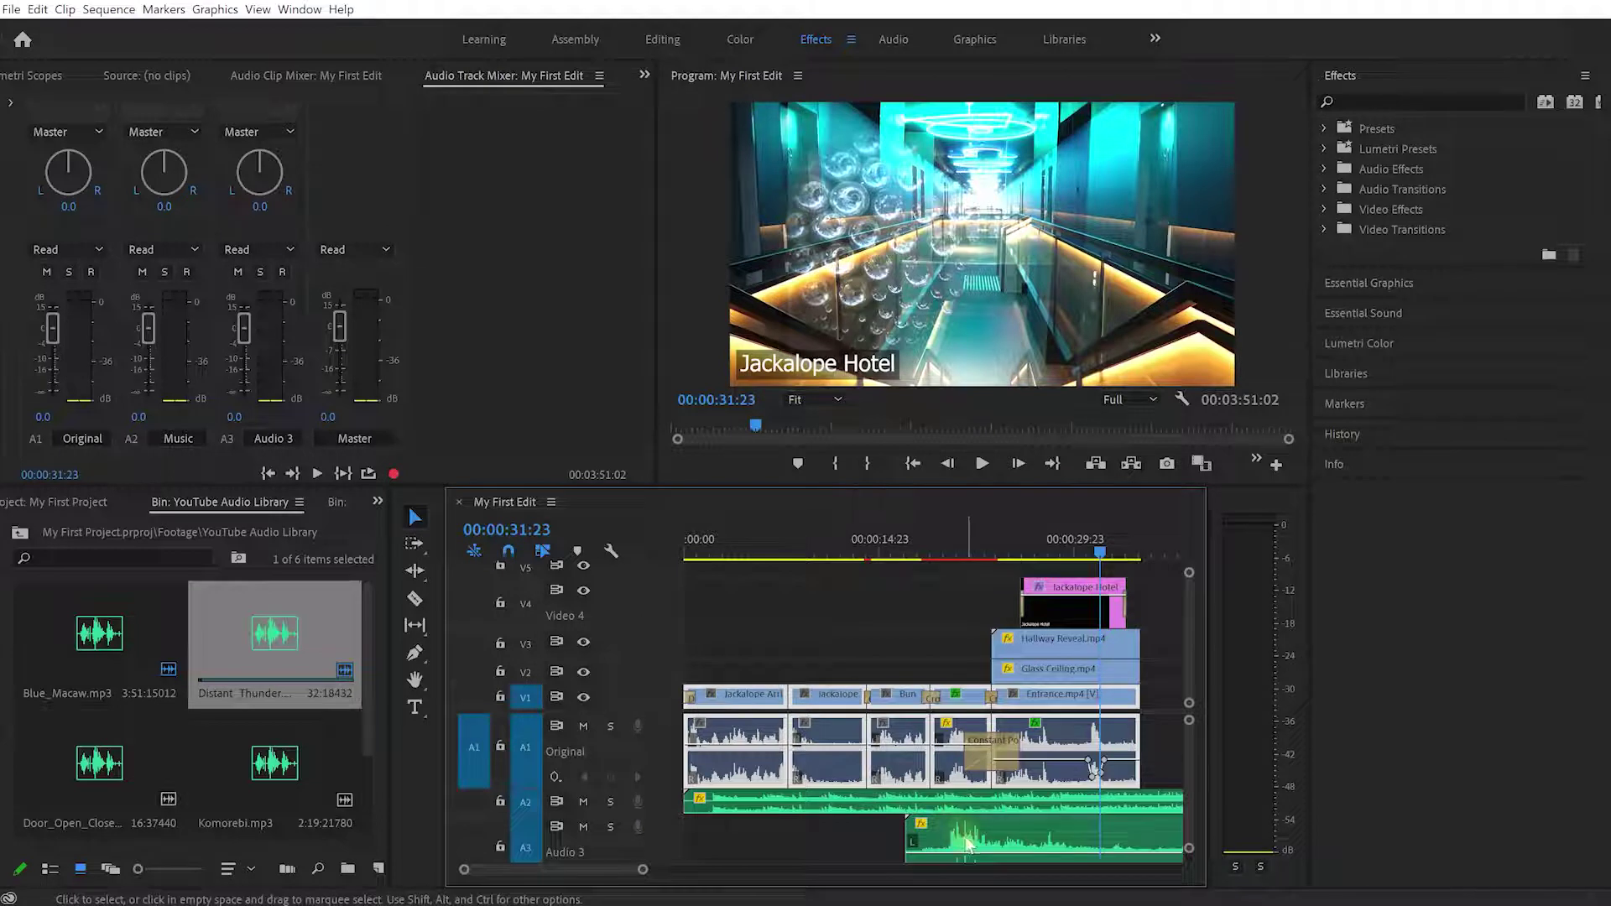
Step: Rename Audio 3 to 'SFX' and expand the Music track to show its volume line
double_click(255, 438)
type("S")
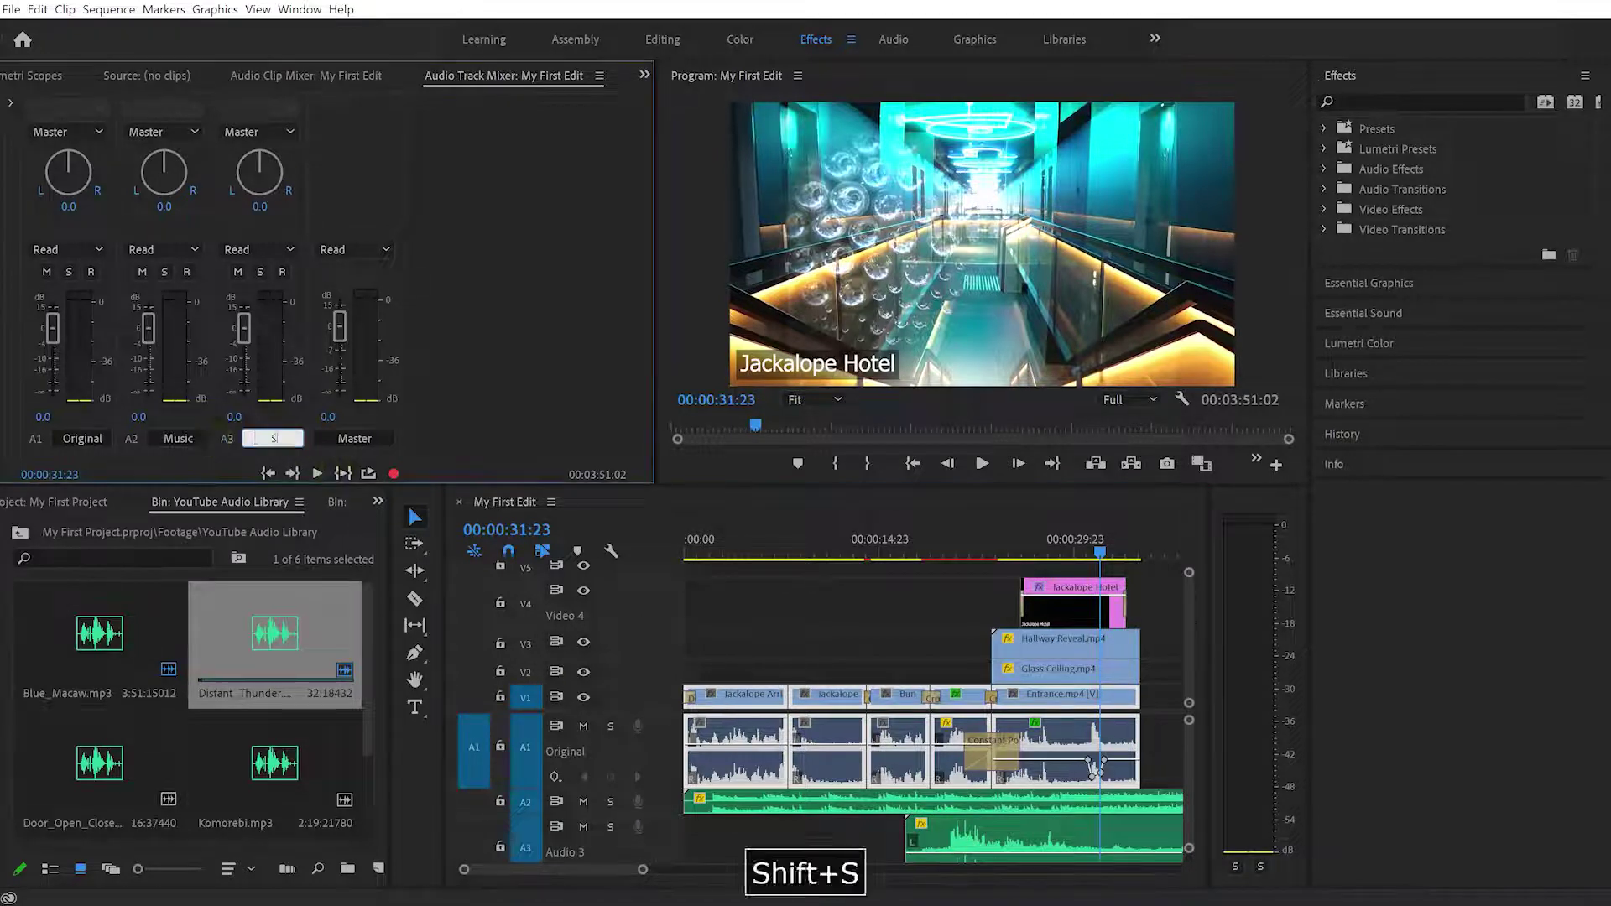
type("FX")
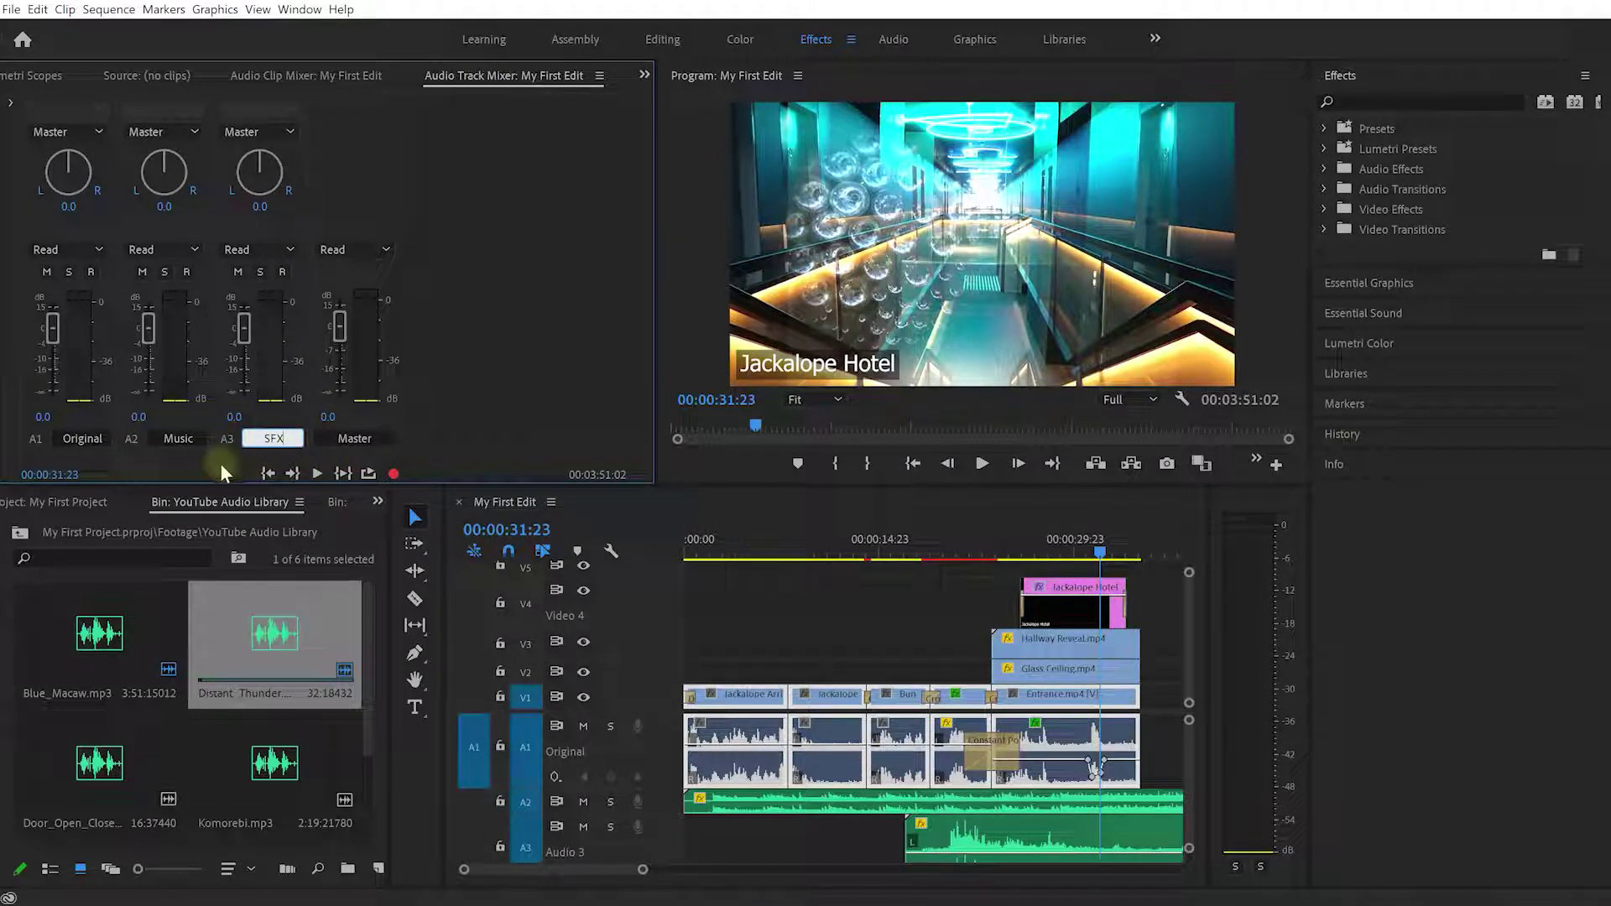
left_click(215, 462)
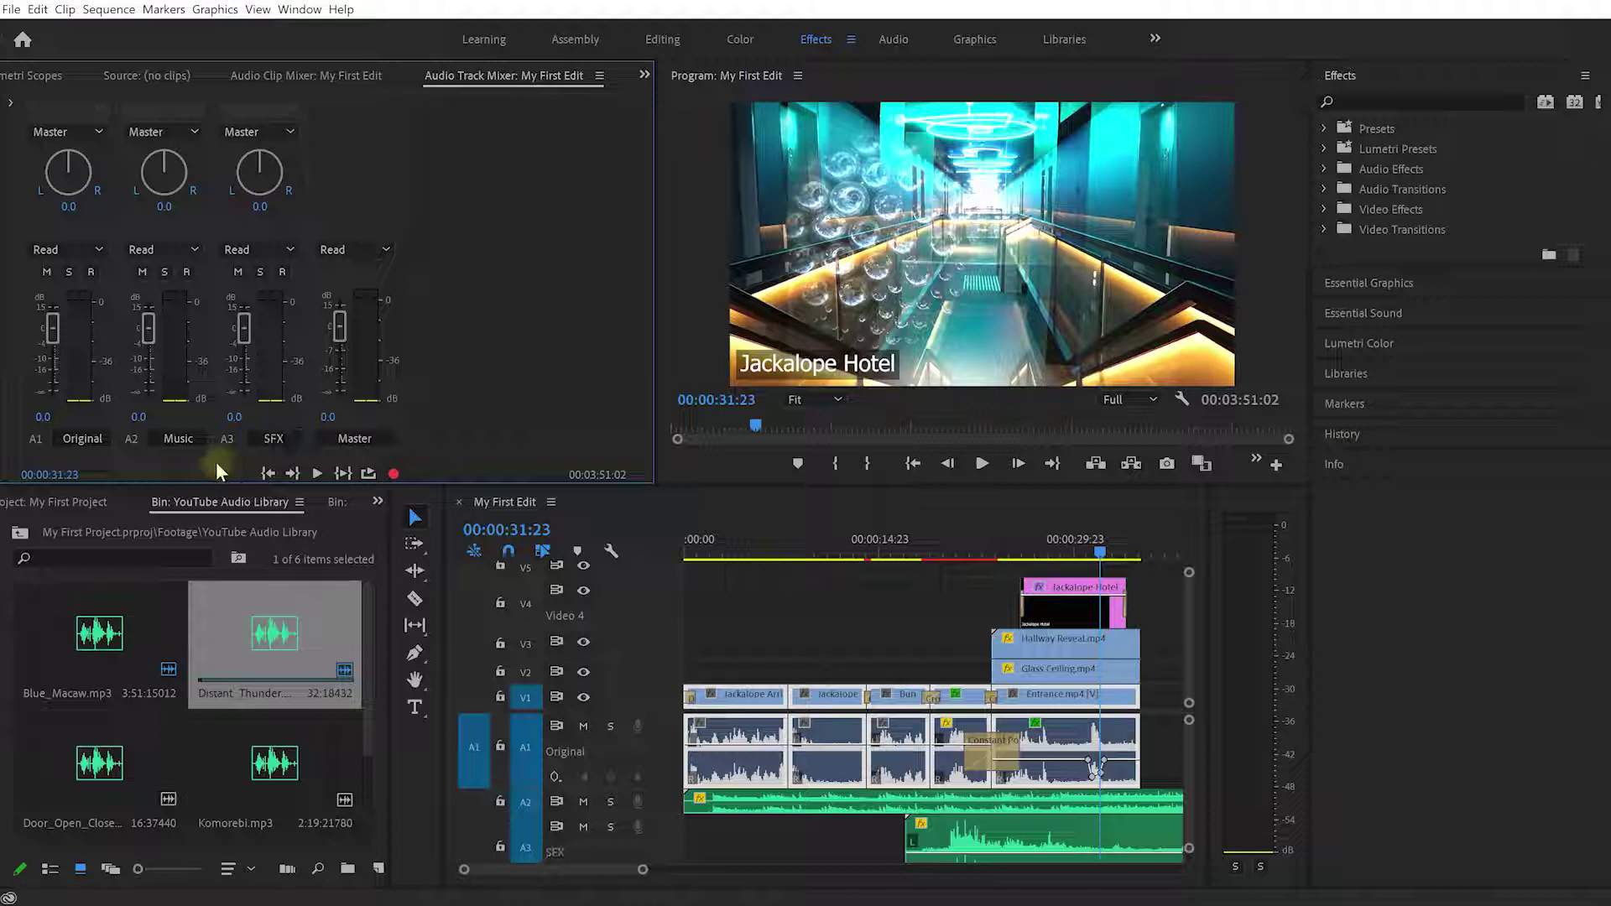
double_click(659, 801)
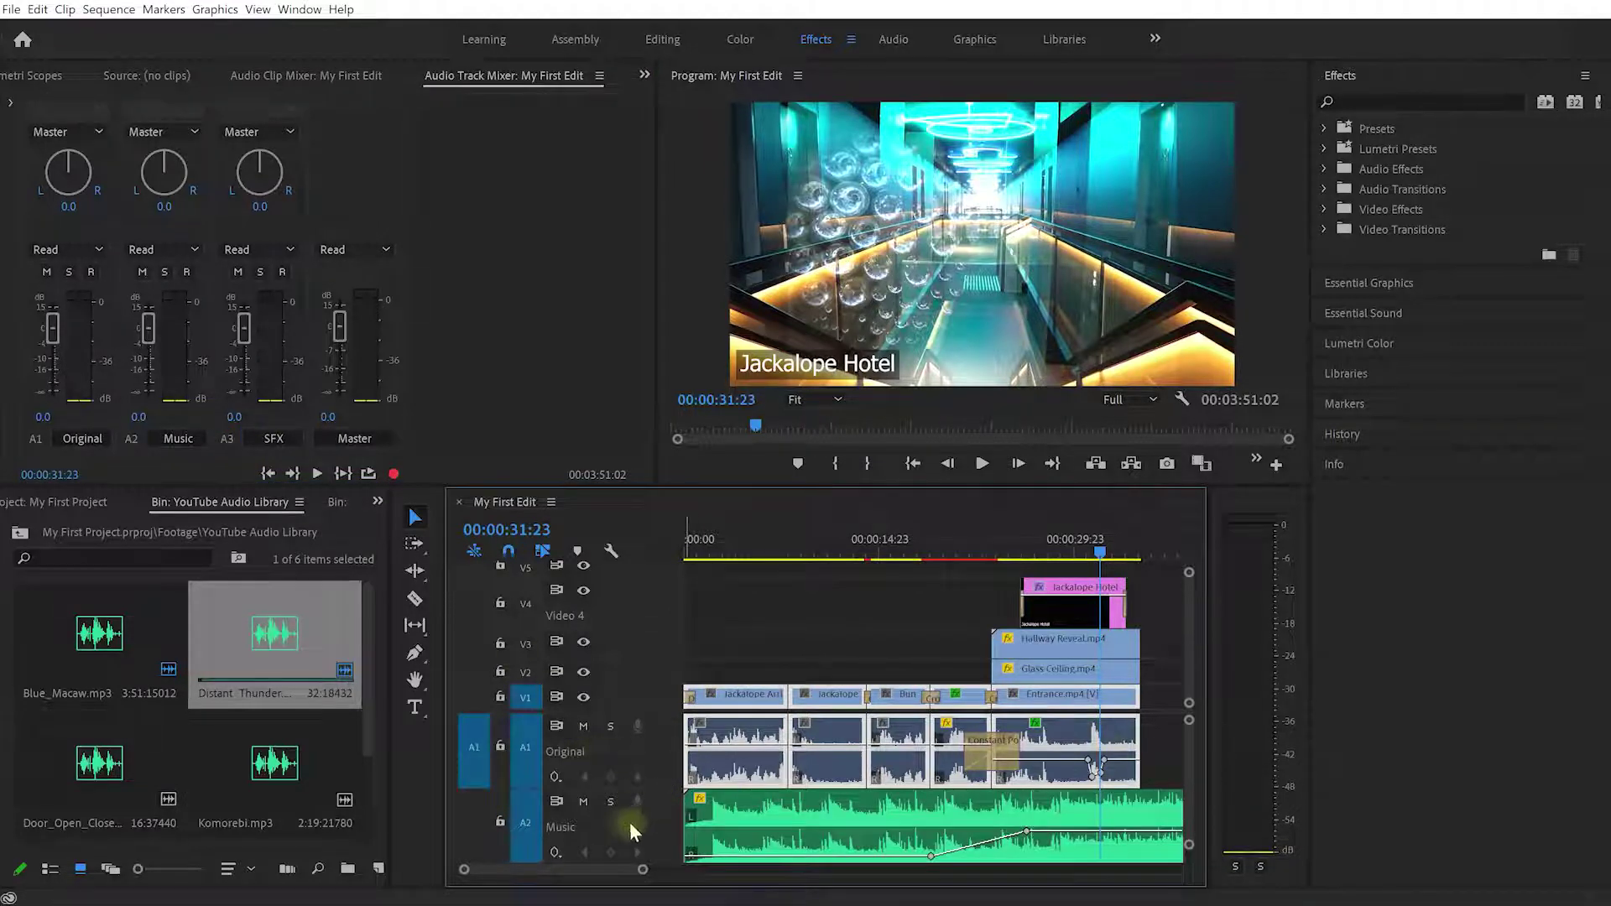
scroll(1186, 754, "down", 2)
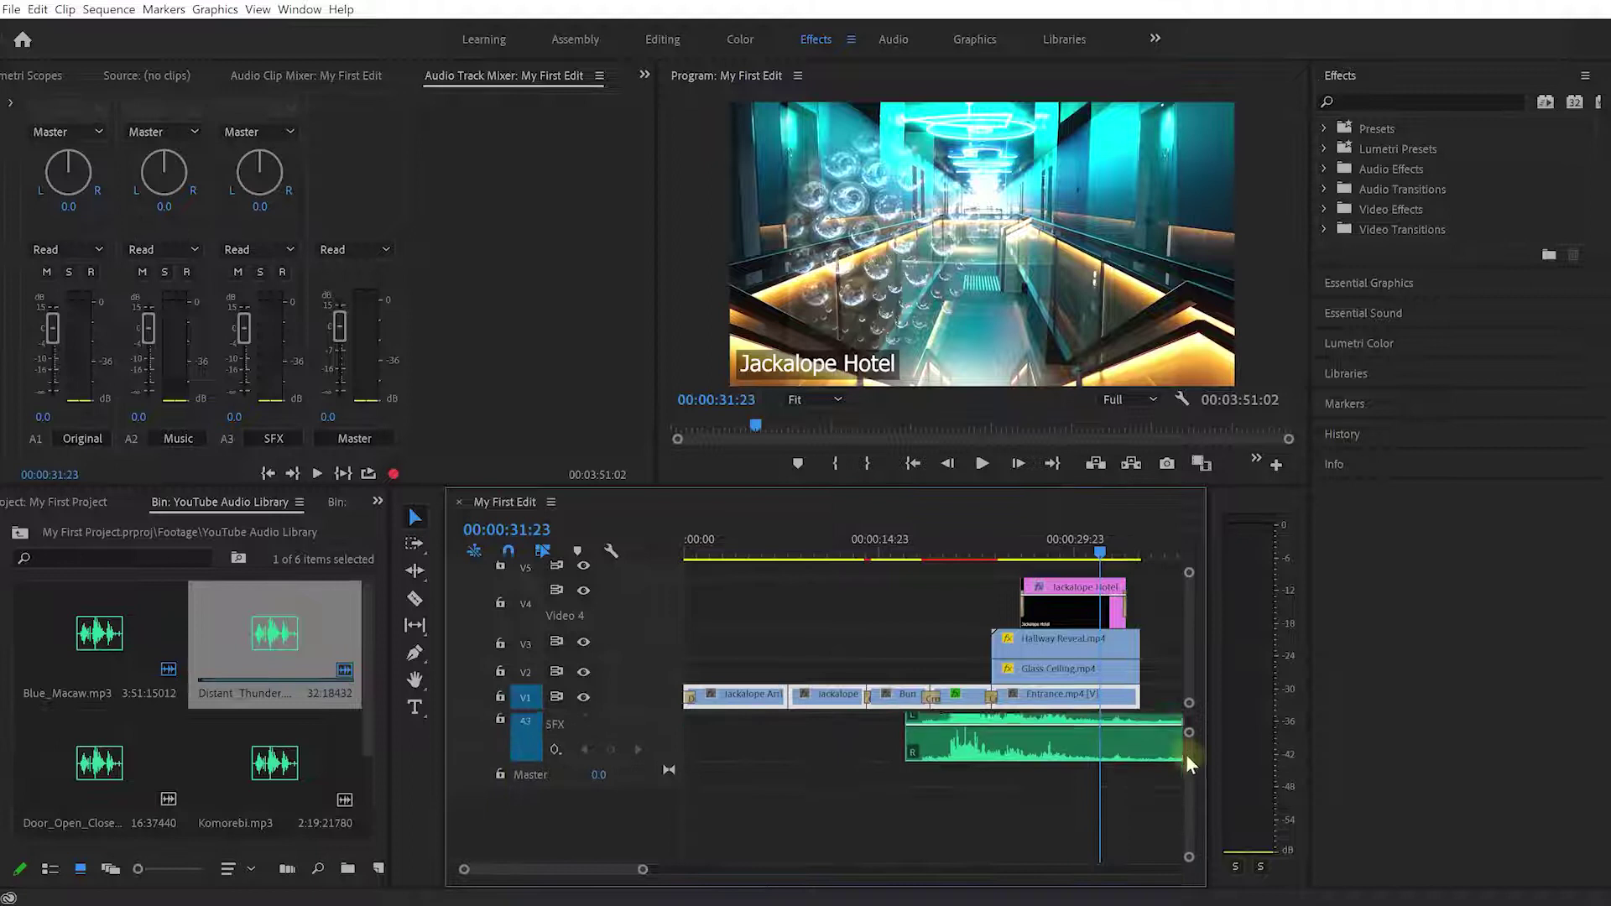
scroll(1186, 747, "up", 2)
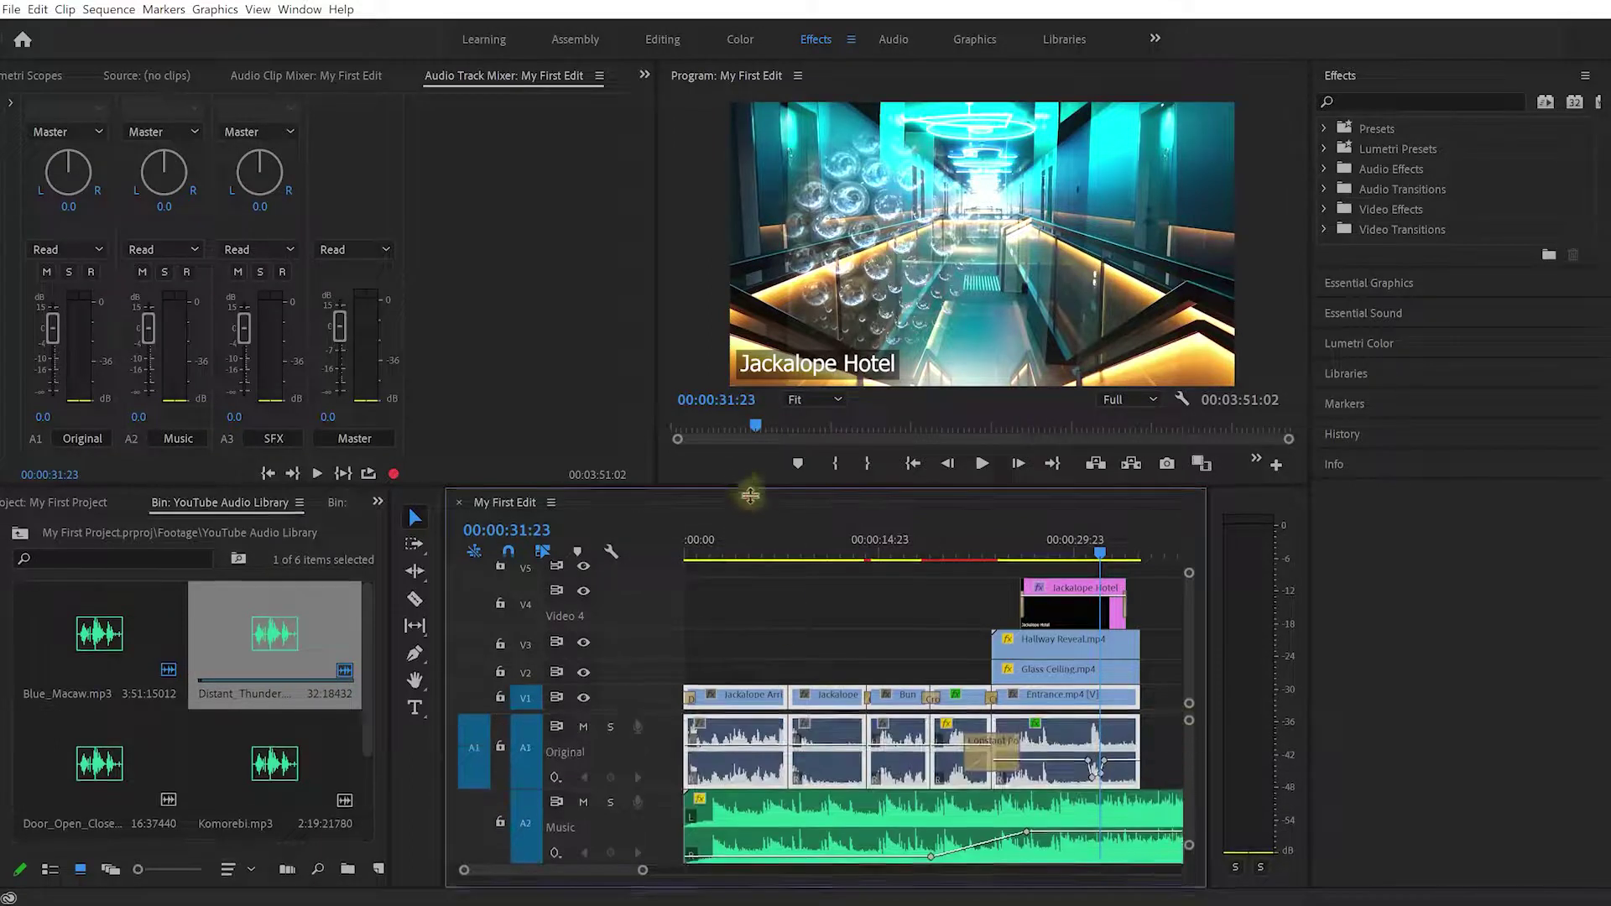
Step: Enlarge the program monitor and focus the mixer, keeping the Original track name unchanged
left_click_drag(744, 486, 765, 542)
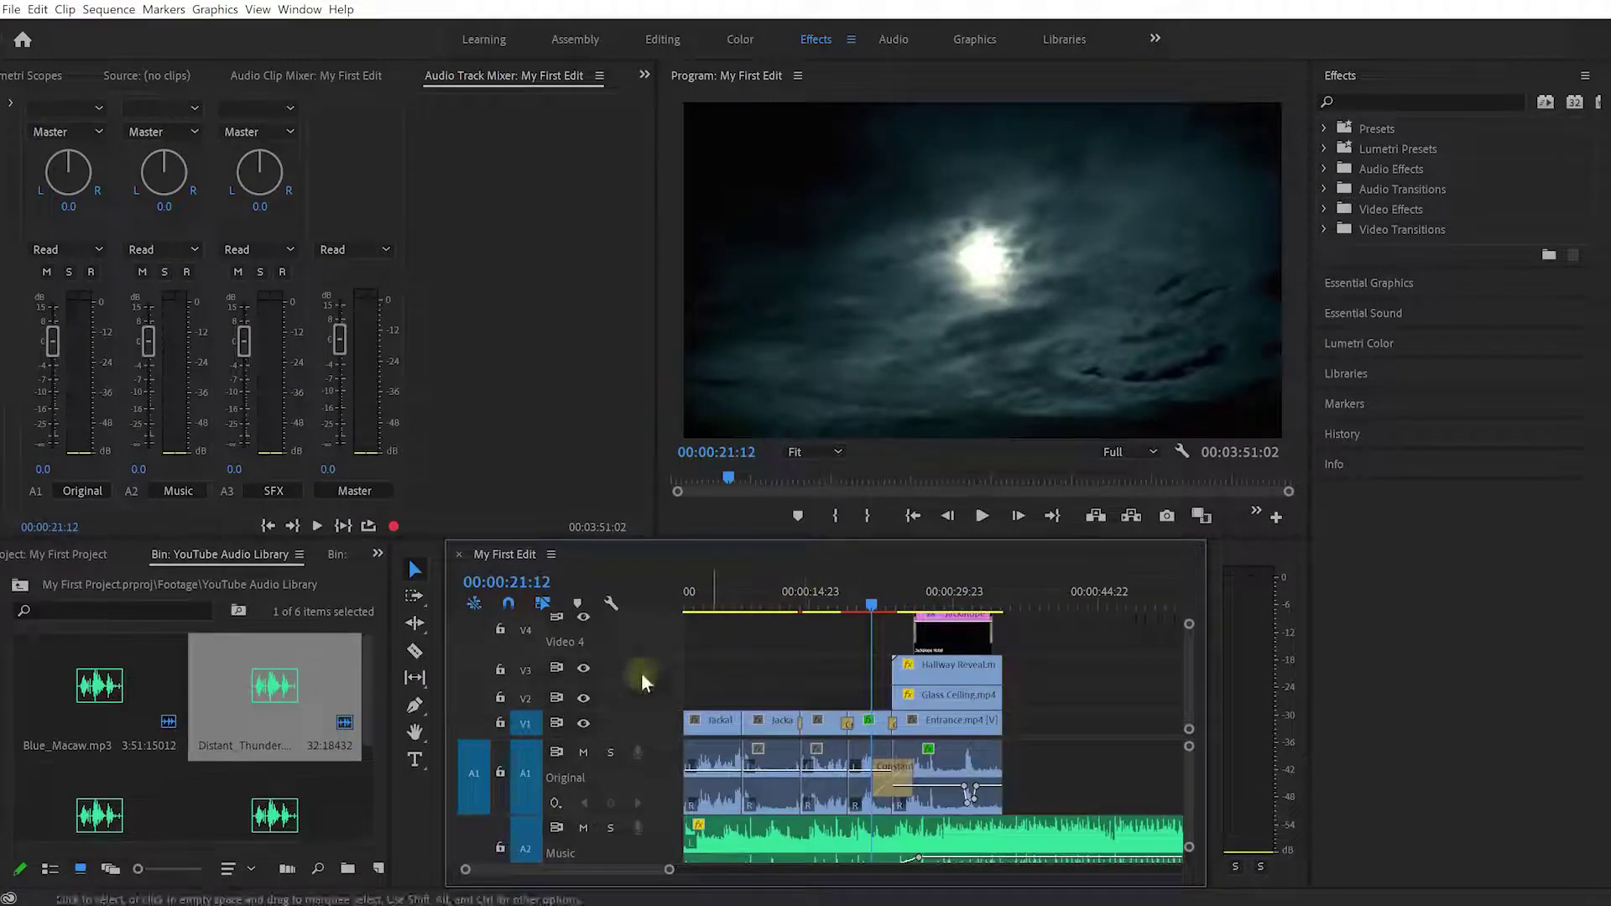
left_click(522, 108)
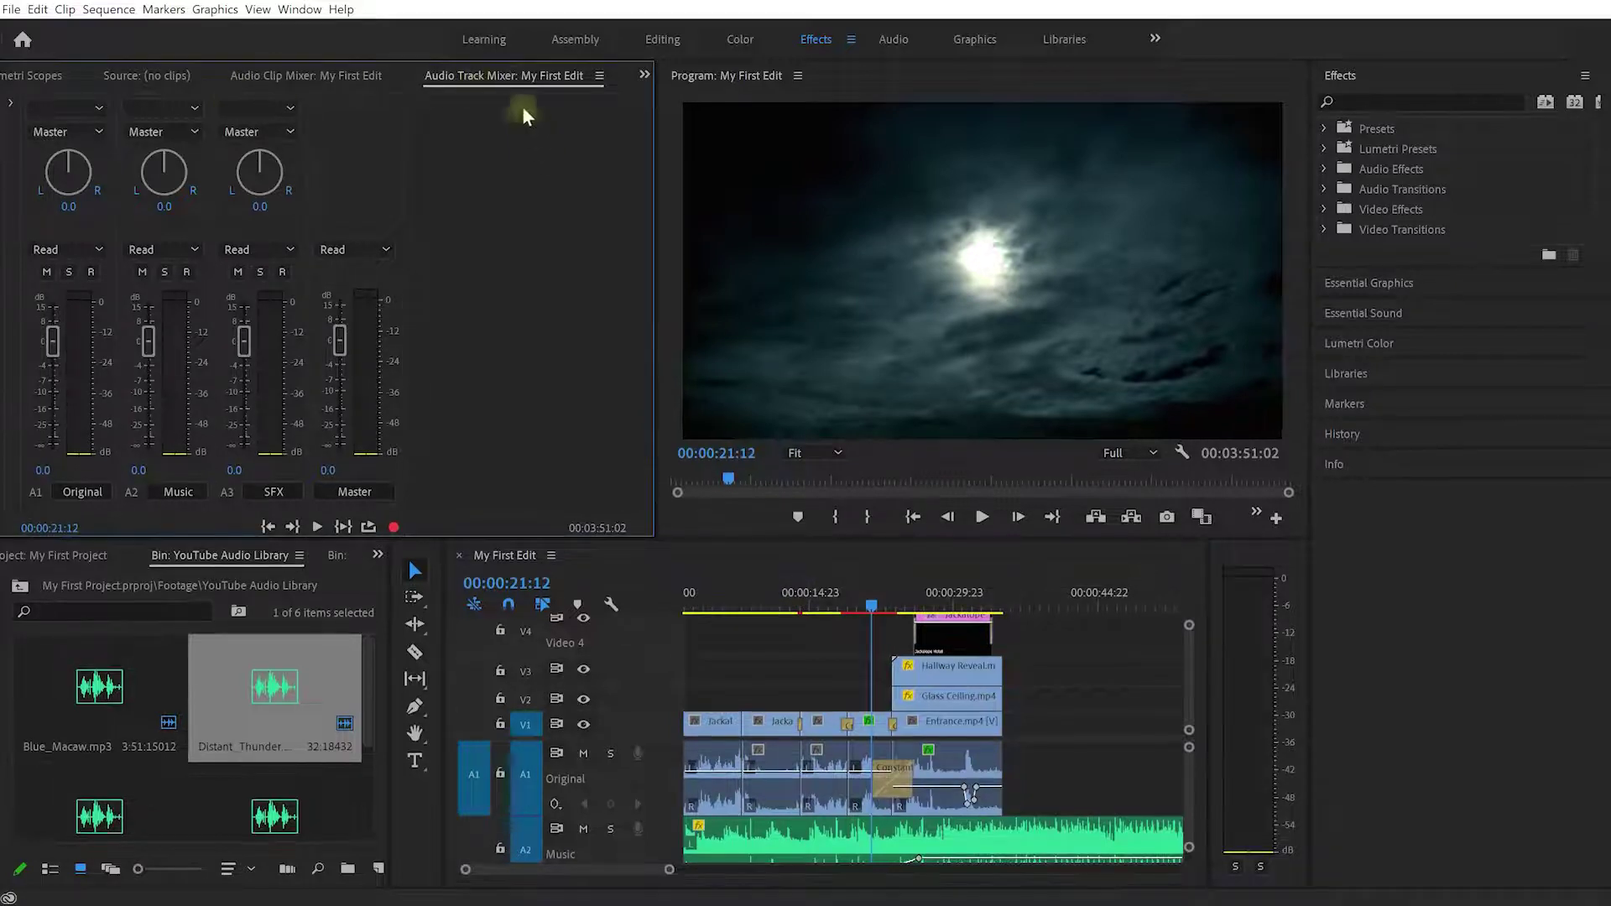
double_click(57, 492)
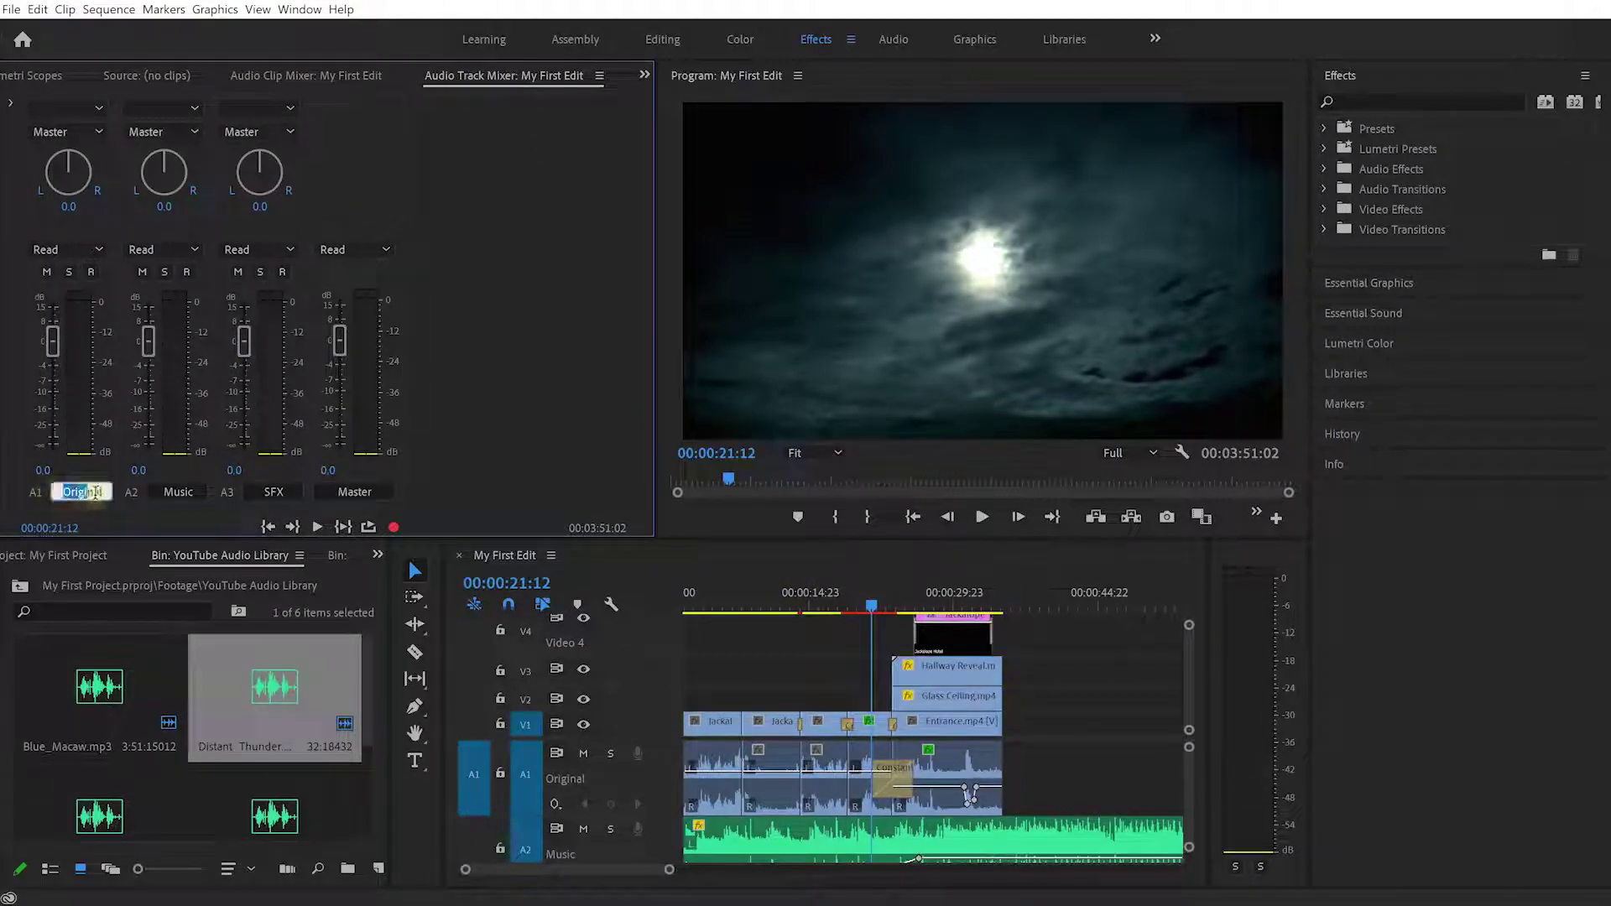
left_click(83, 493)
Step: Pan the Original track to -8.5 and select its clips in the timeline
left_click_drag(67, 159, 63, 162)
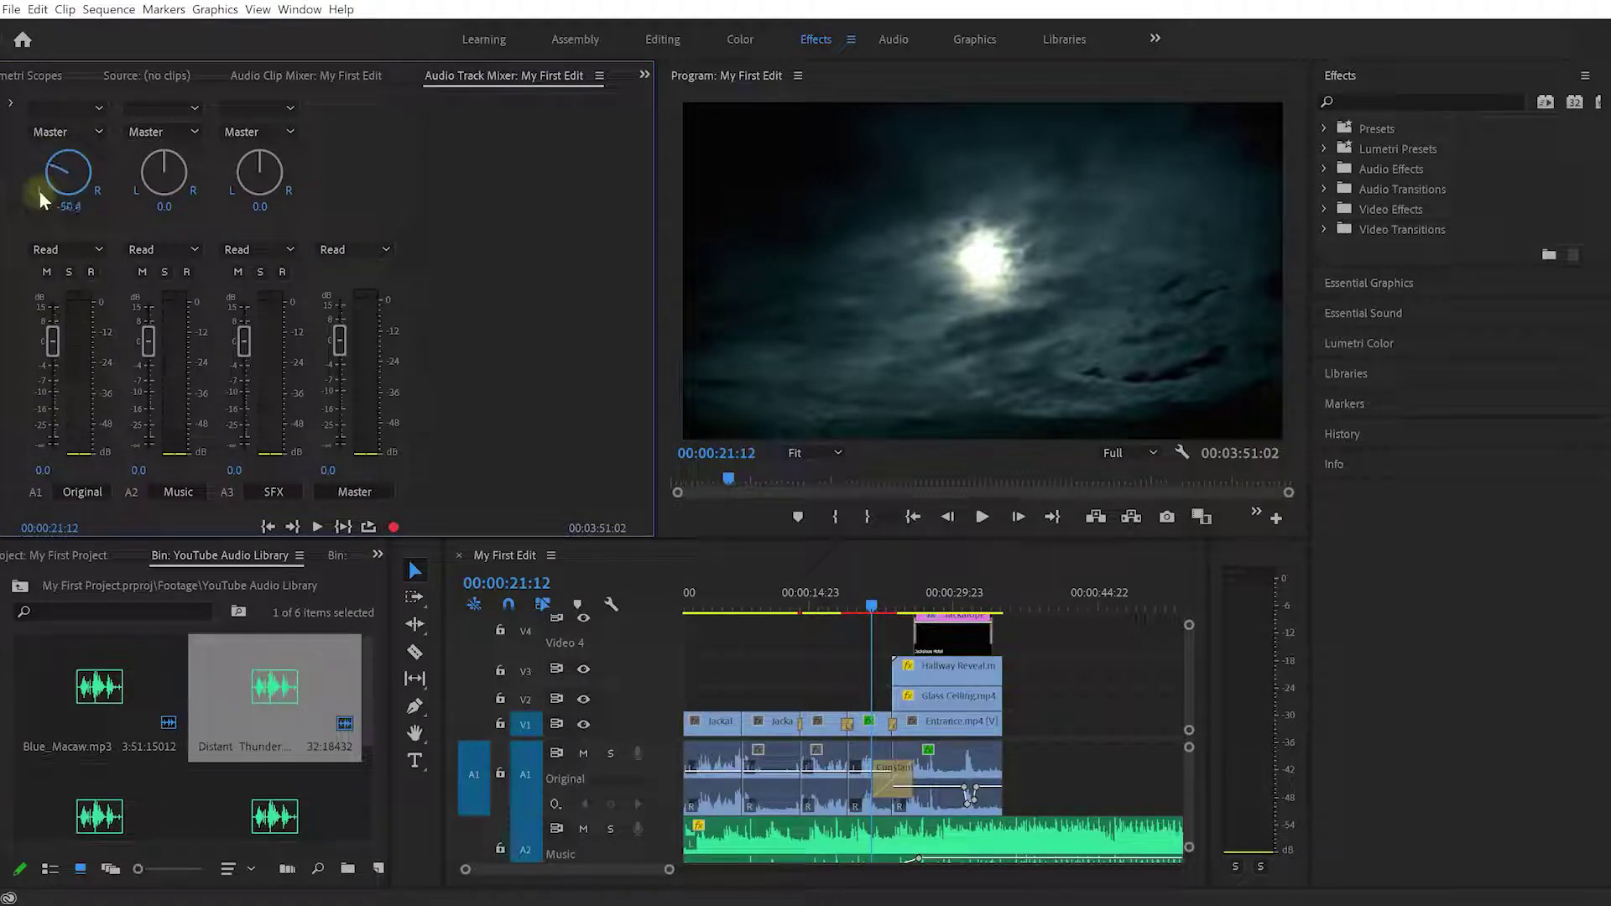
left_click_drag(33, 226, 112, 178)
left_click_drag(232, 174, 88, 172)
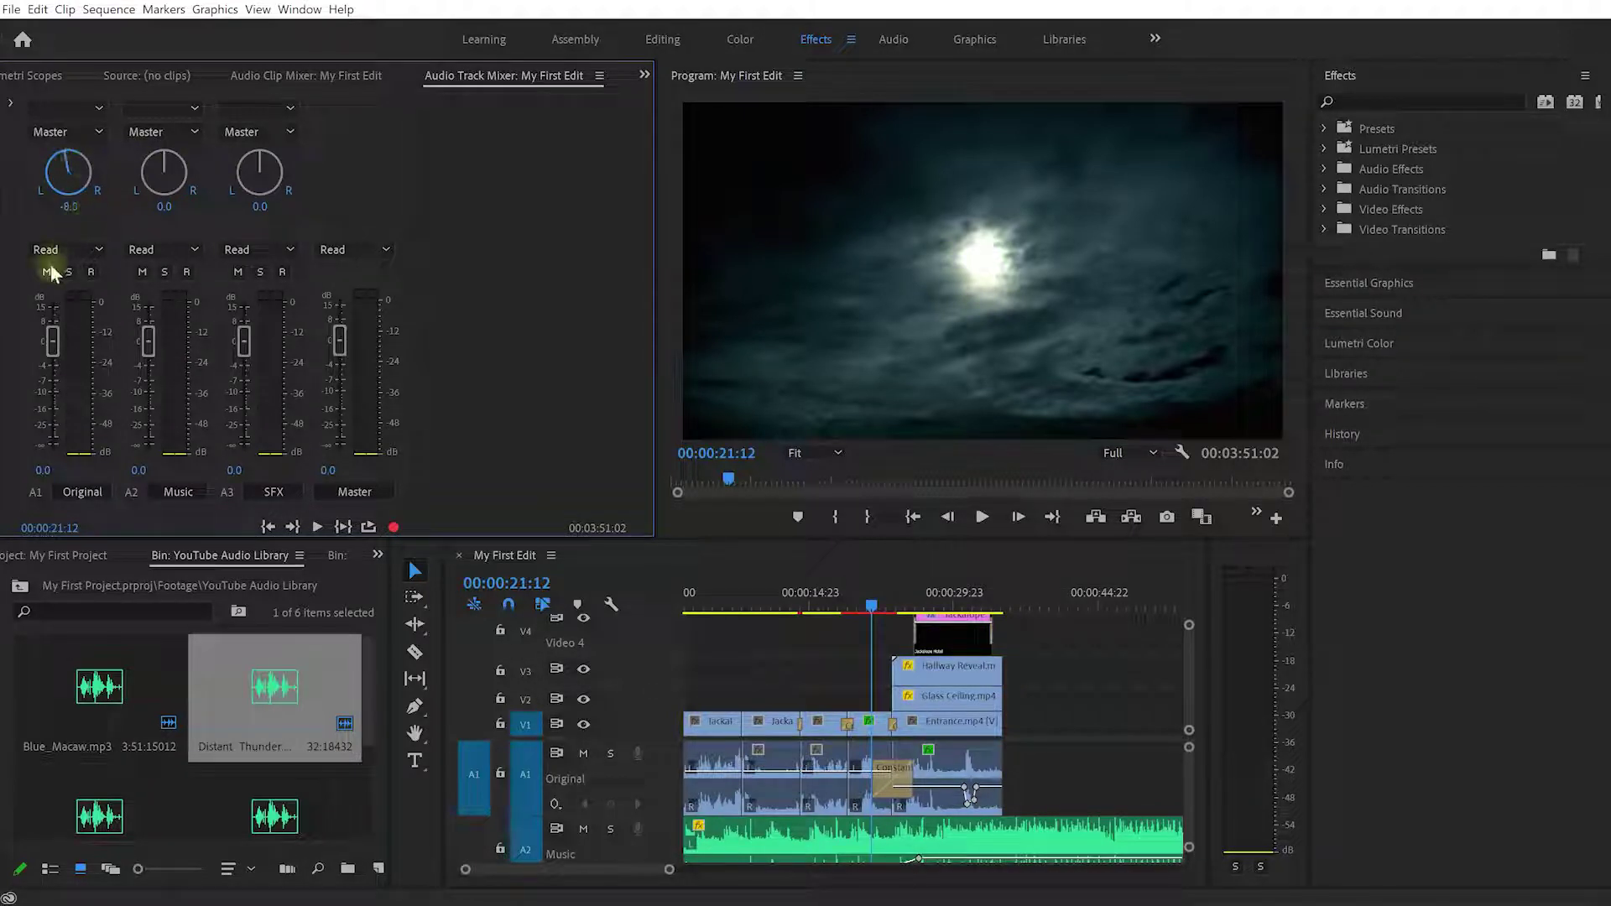
left_click_drag(63, 273, 52, 281)
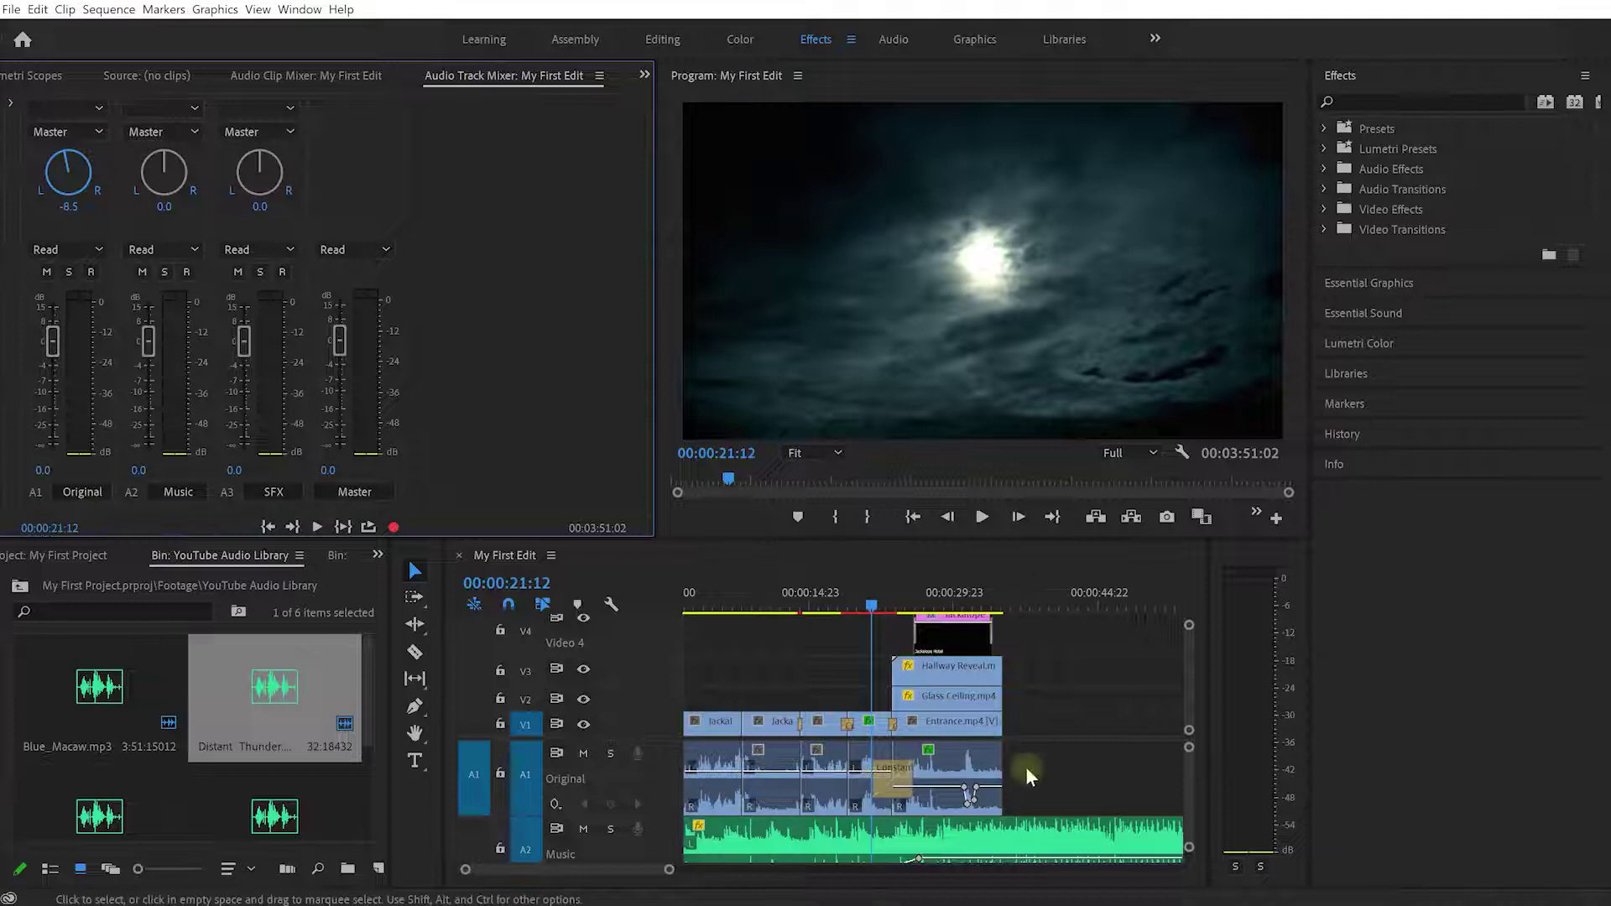
left_click_drag(1061, 760, 658, 766)
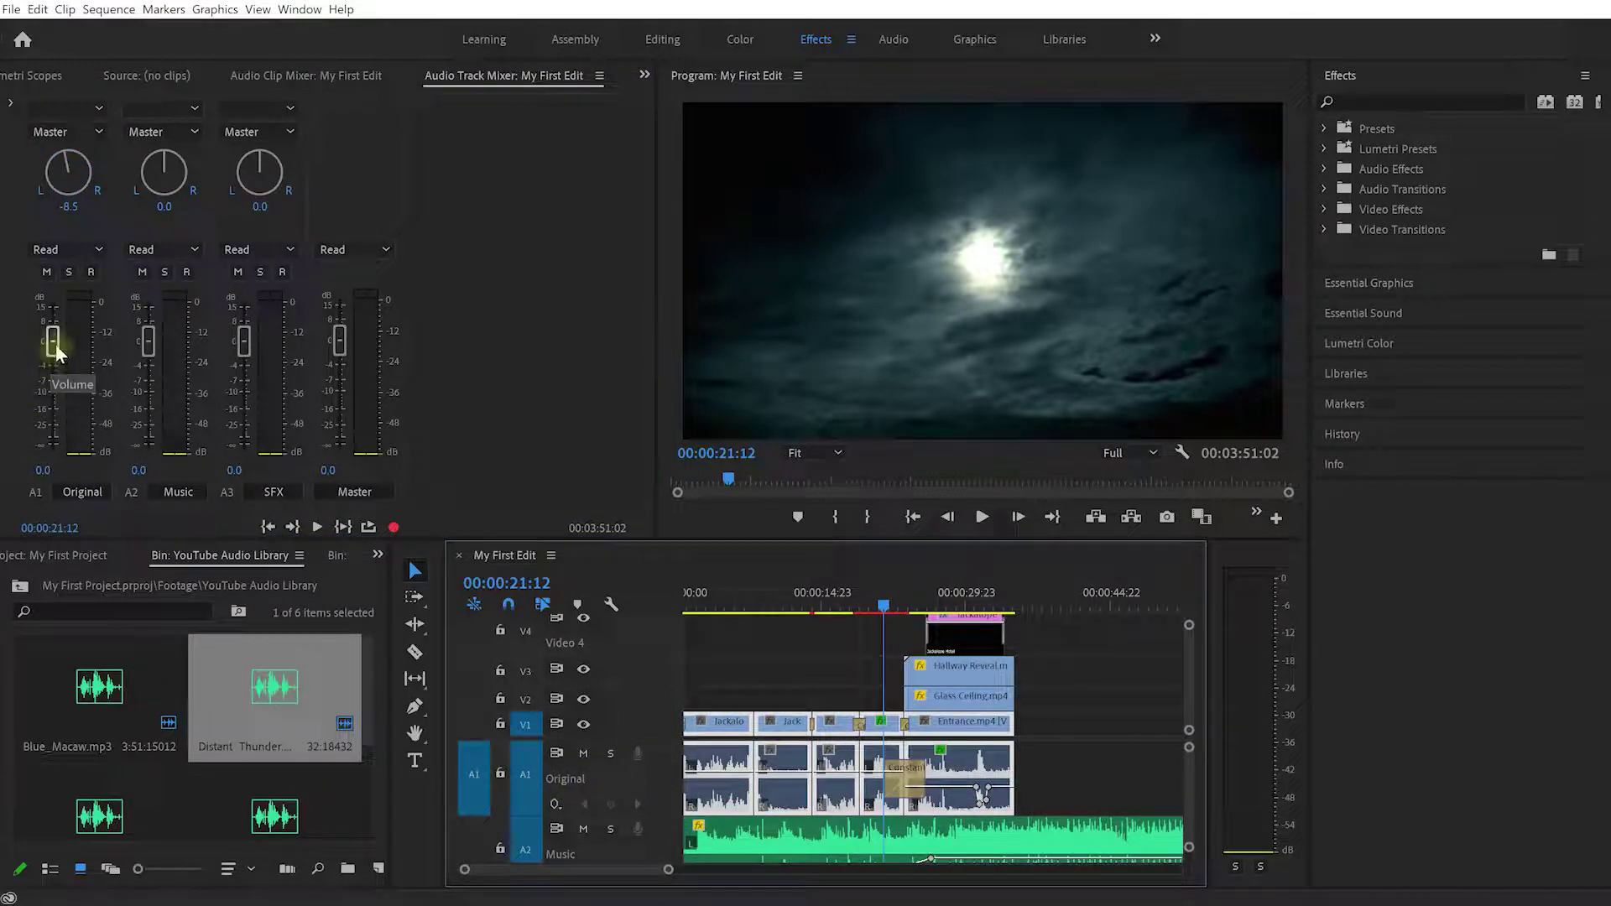
Step: Lower the Original fader to -18.6 dB, audition the edit, and set the playhead to 00:00:20:00
left_click_drag(55, 349, 48, 407)
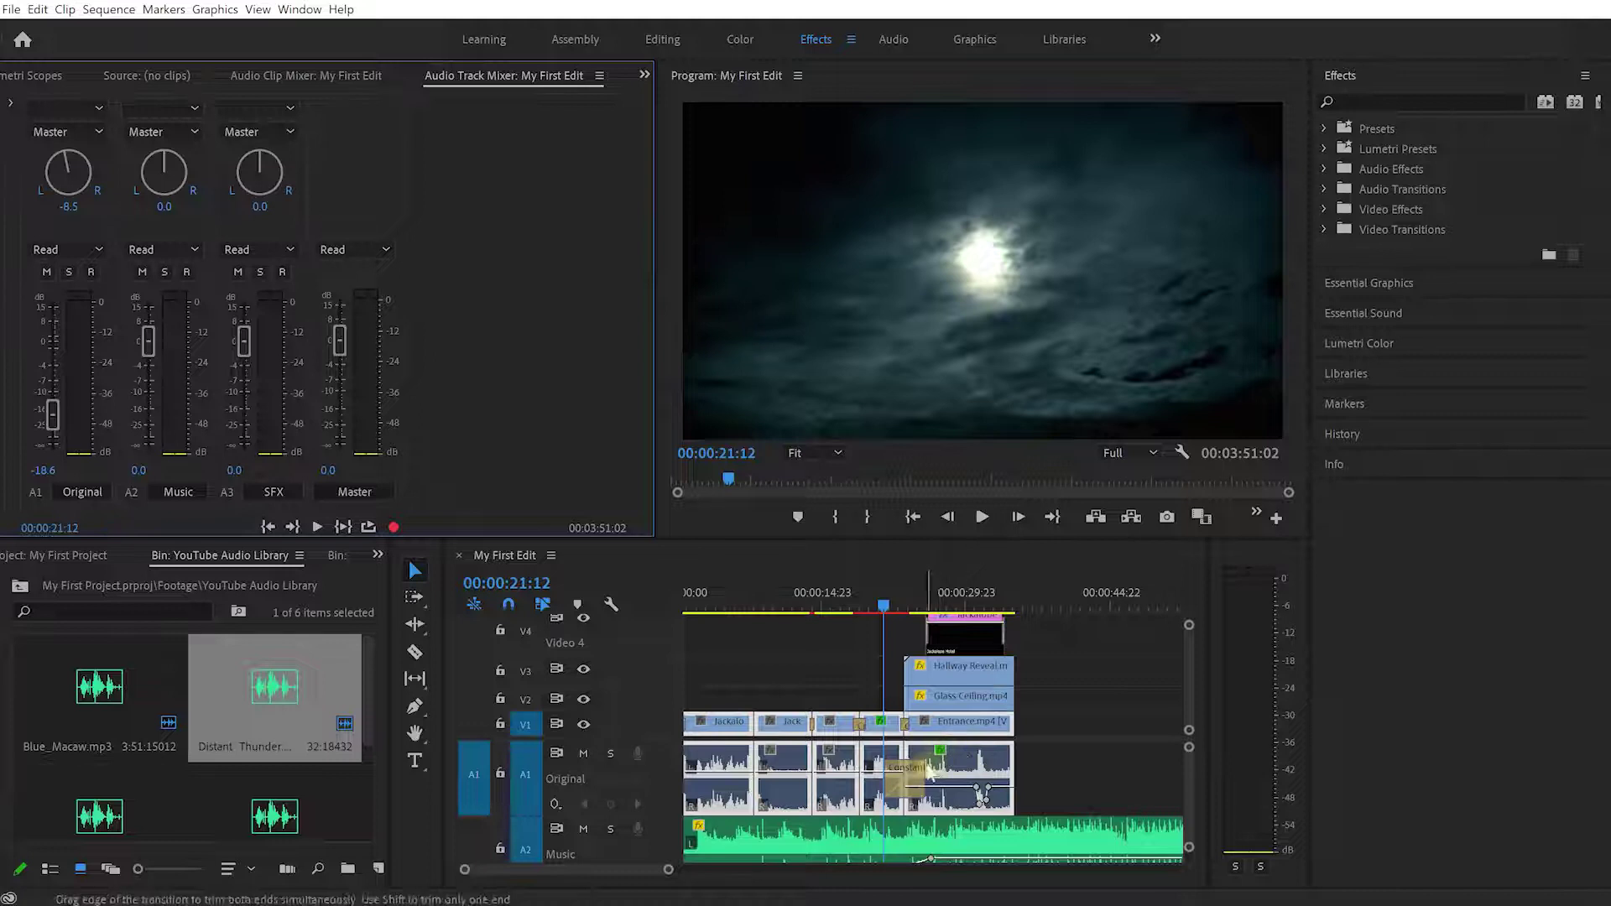
key("space")
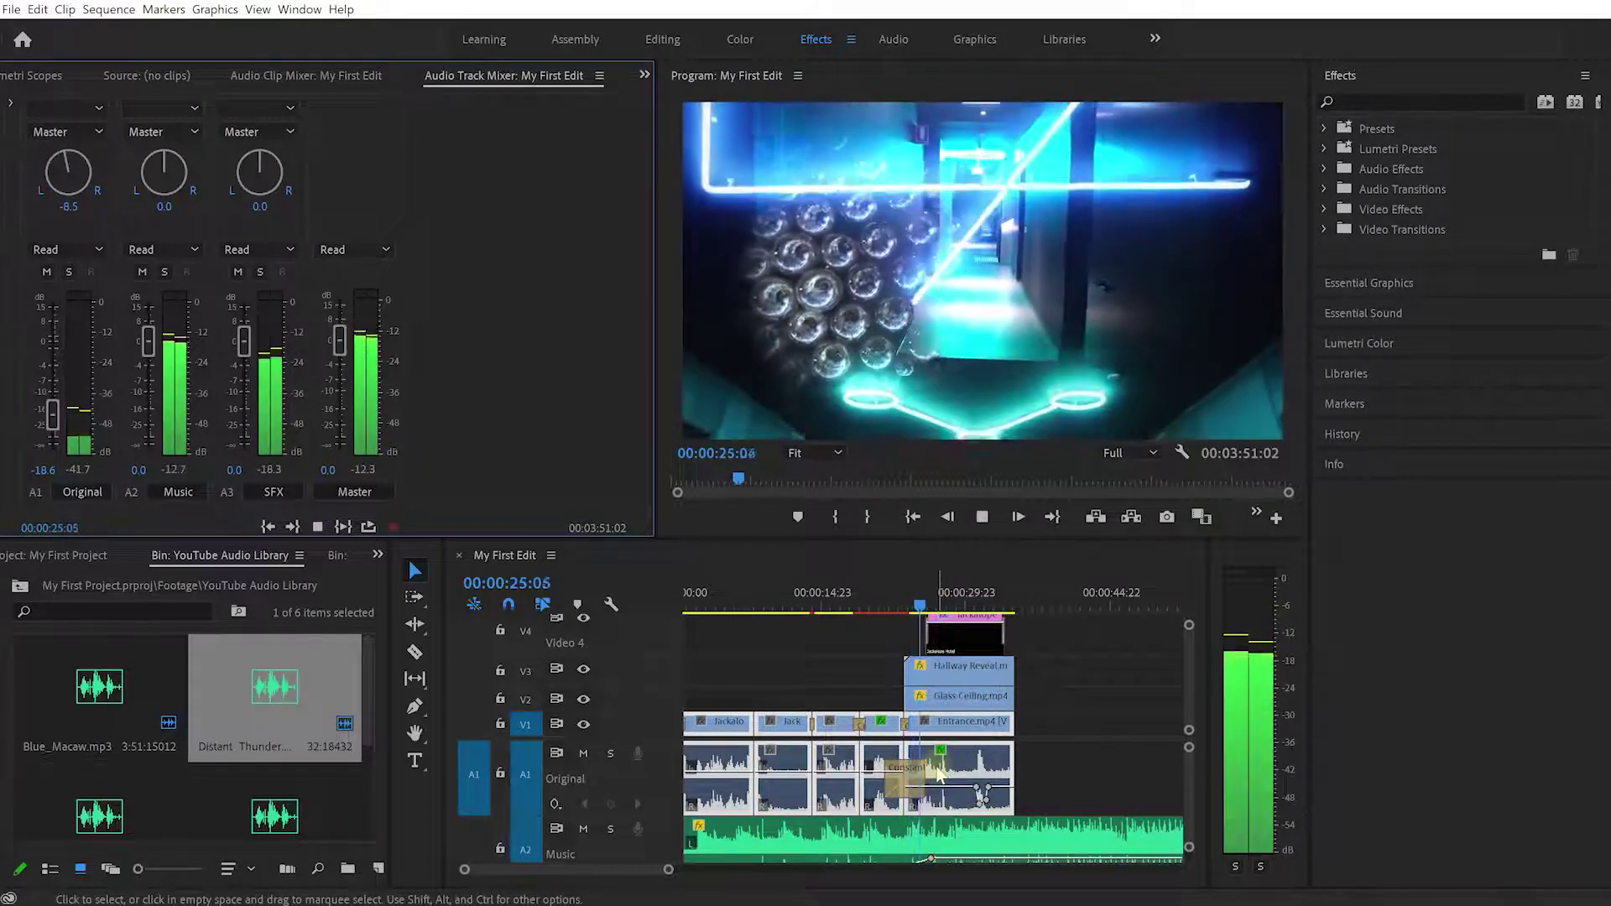
key("space")
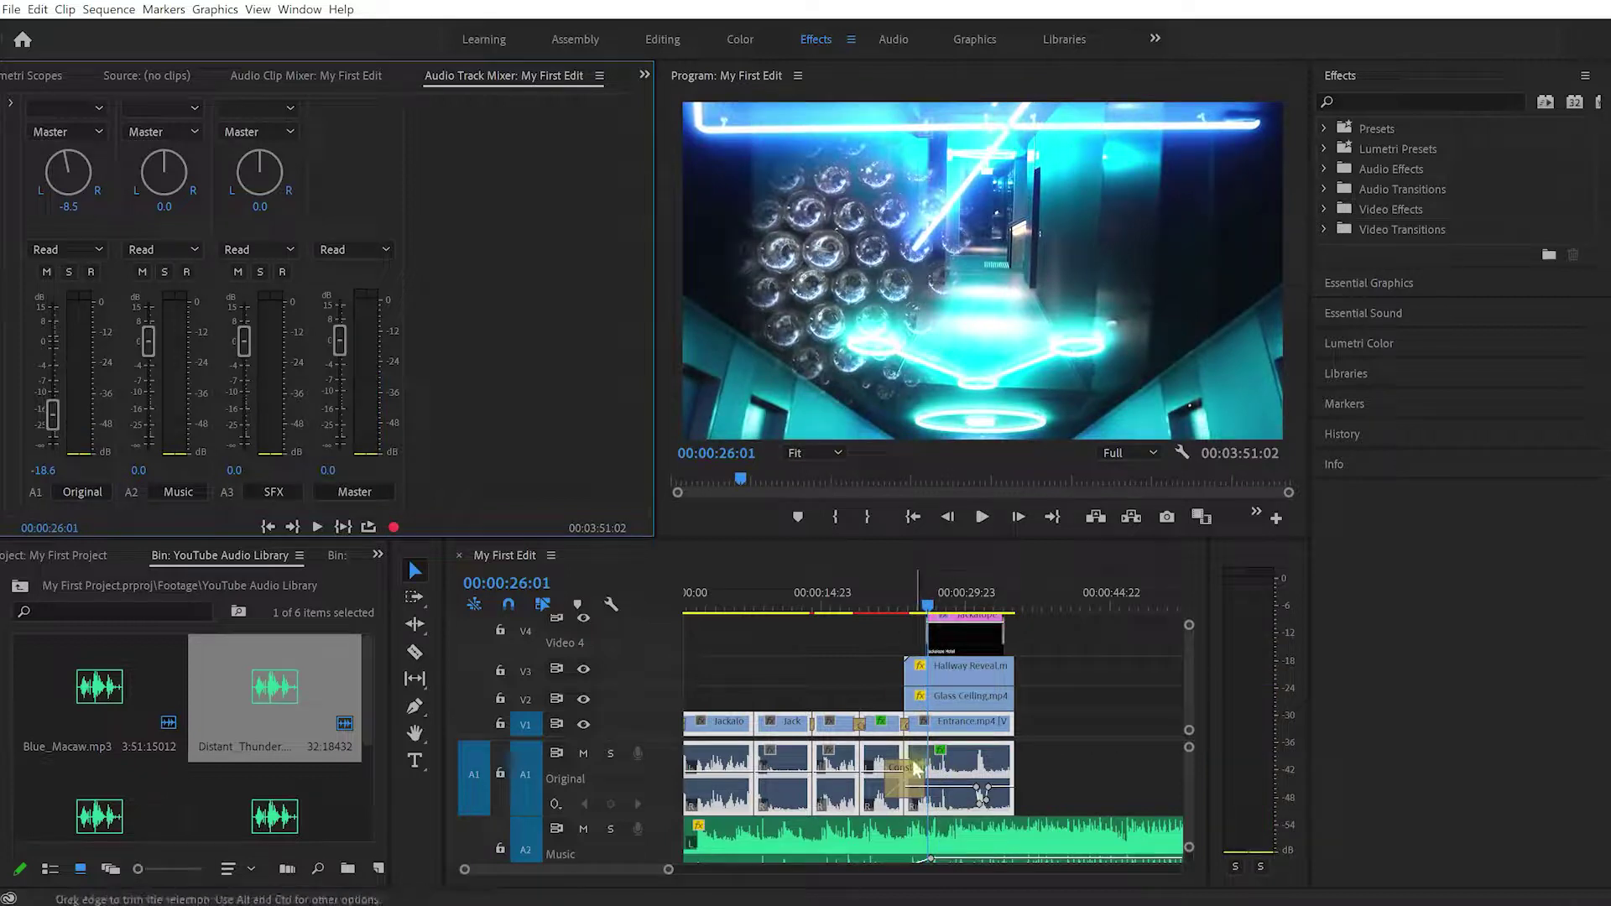
left_click(869, 599)
Step: Return the Original track's fader to 0.0 dB
left_click(501, 74)
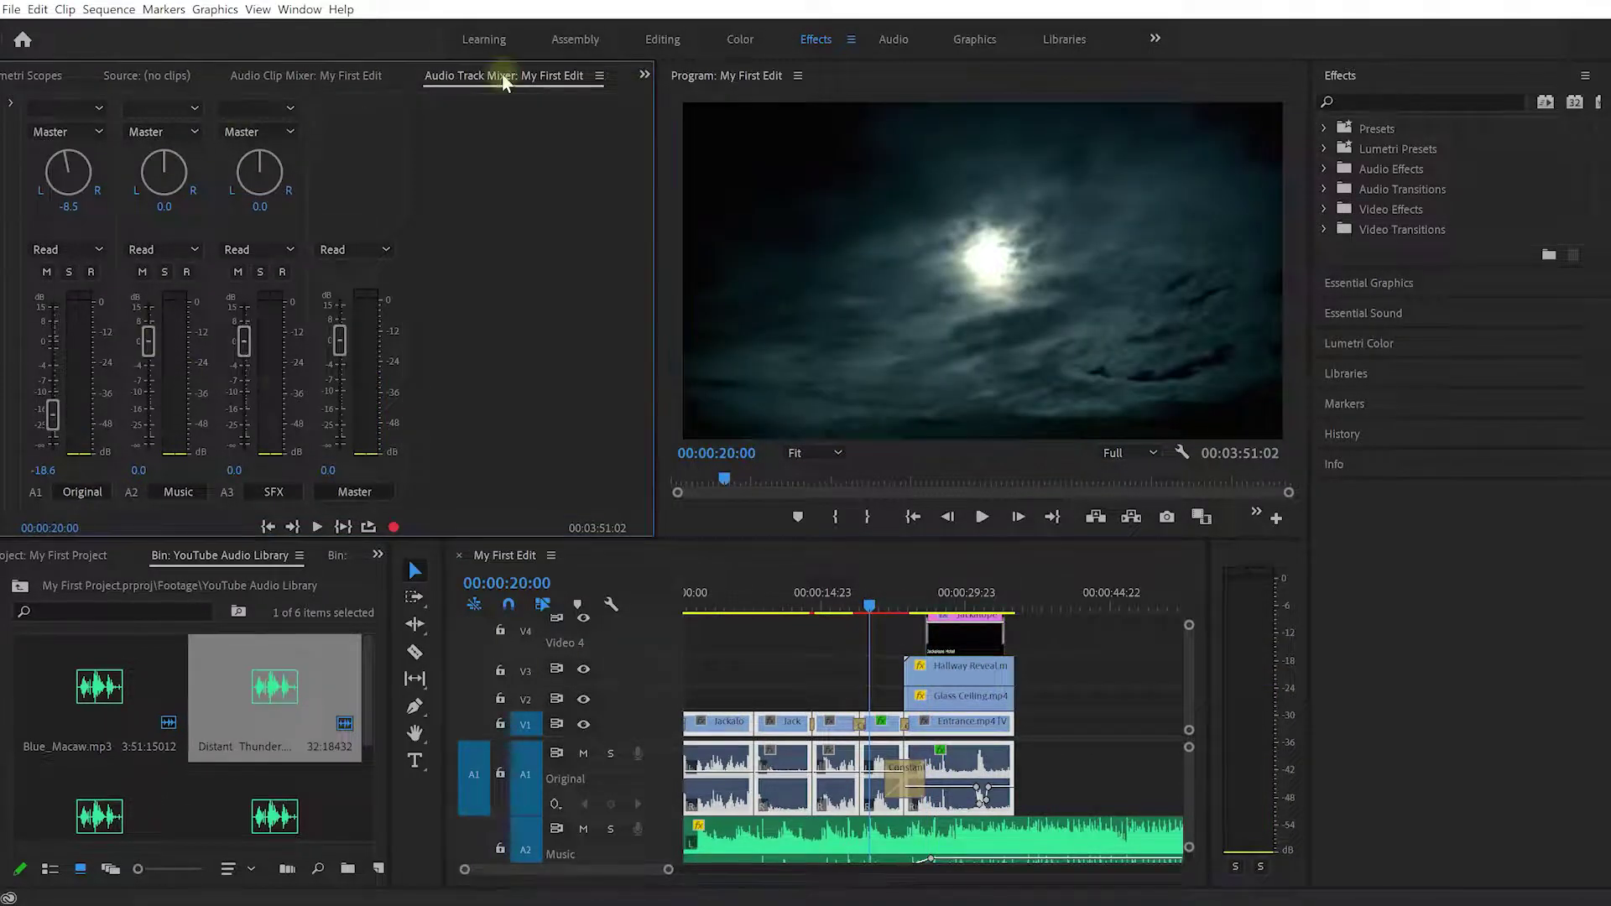
left_click_drag(63, 409, 57, 352)
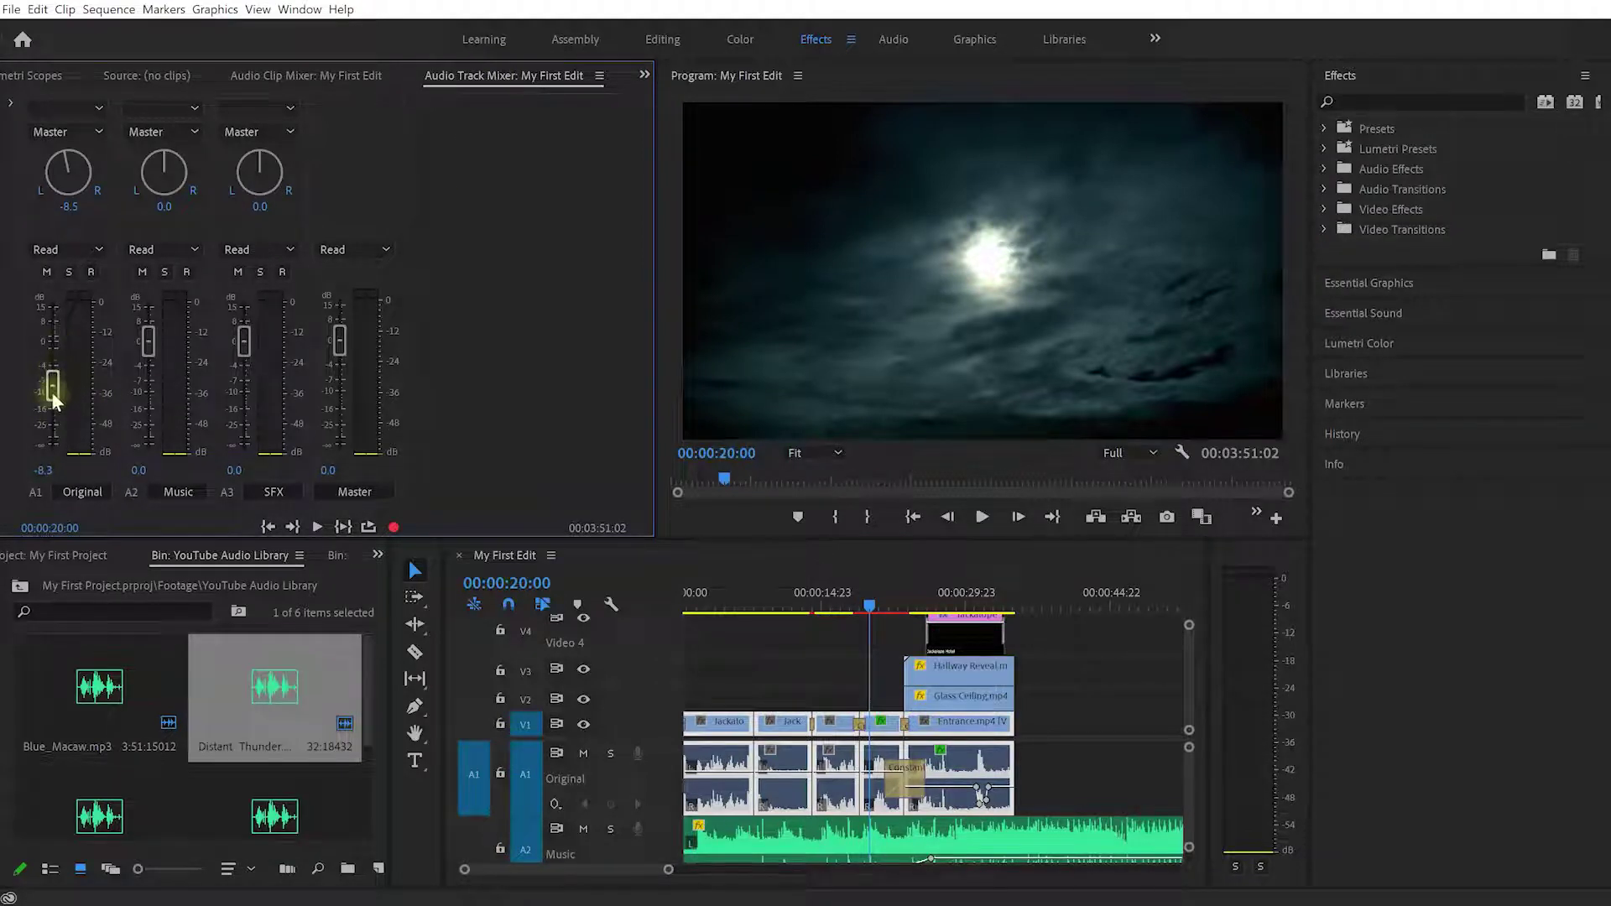
left_click_drag(53, 390, 54, 341)
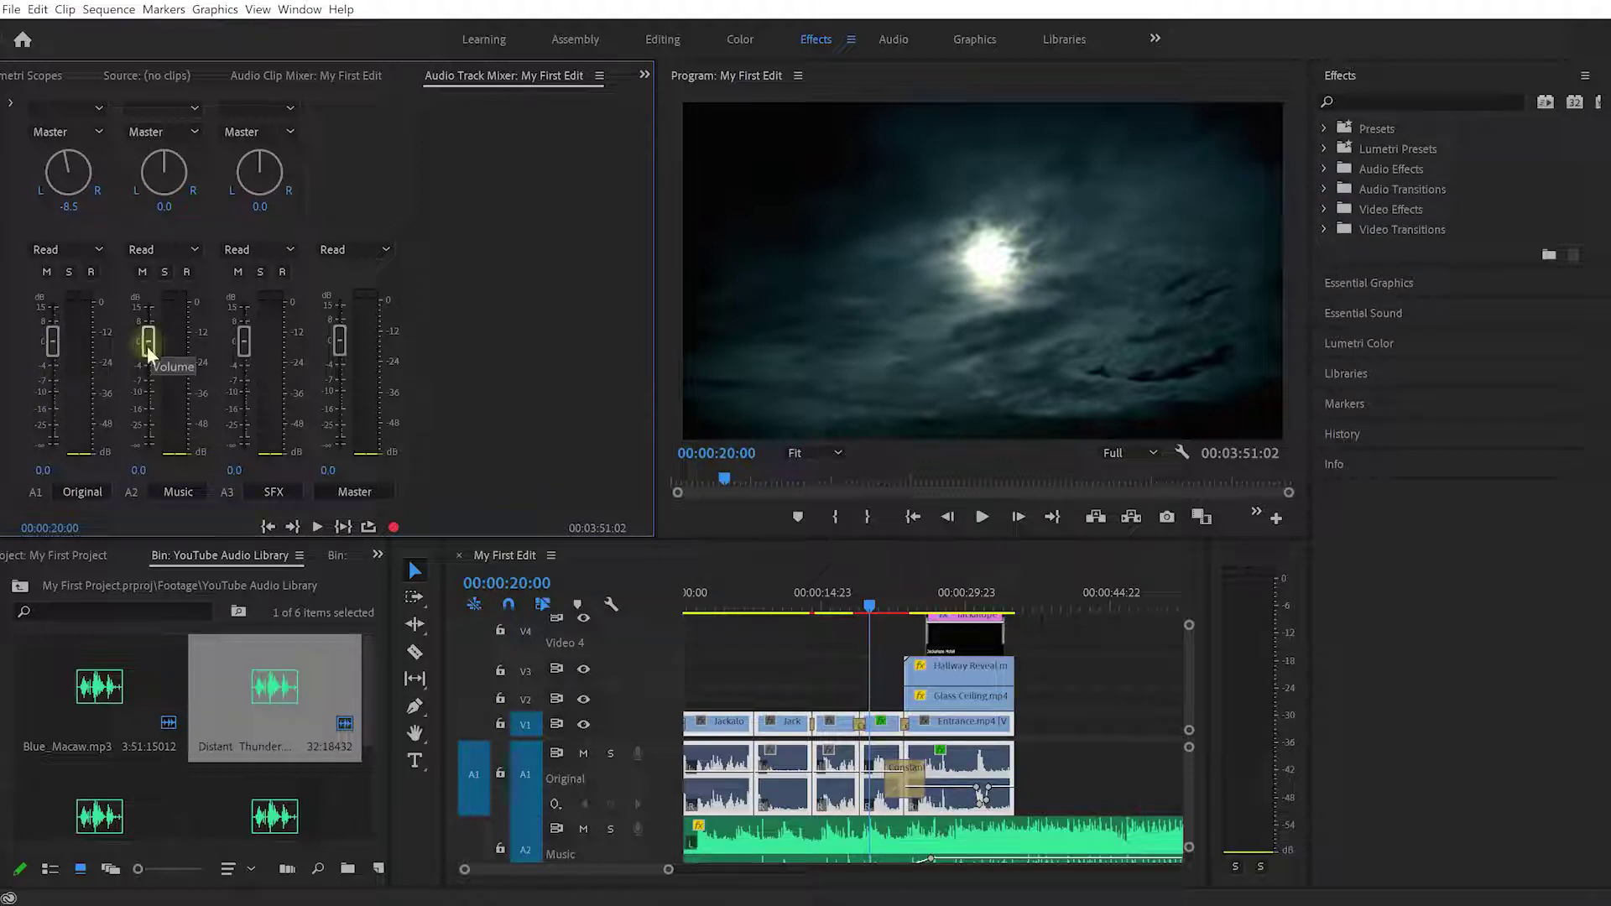
Step: Lower the Music track to -14.6 dB and play from 00:00:20:00 to hear the mix
left_click_drag(148, 352, 152, 391)
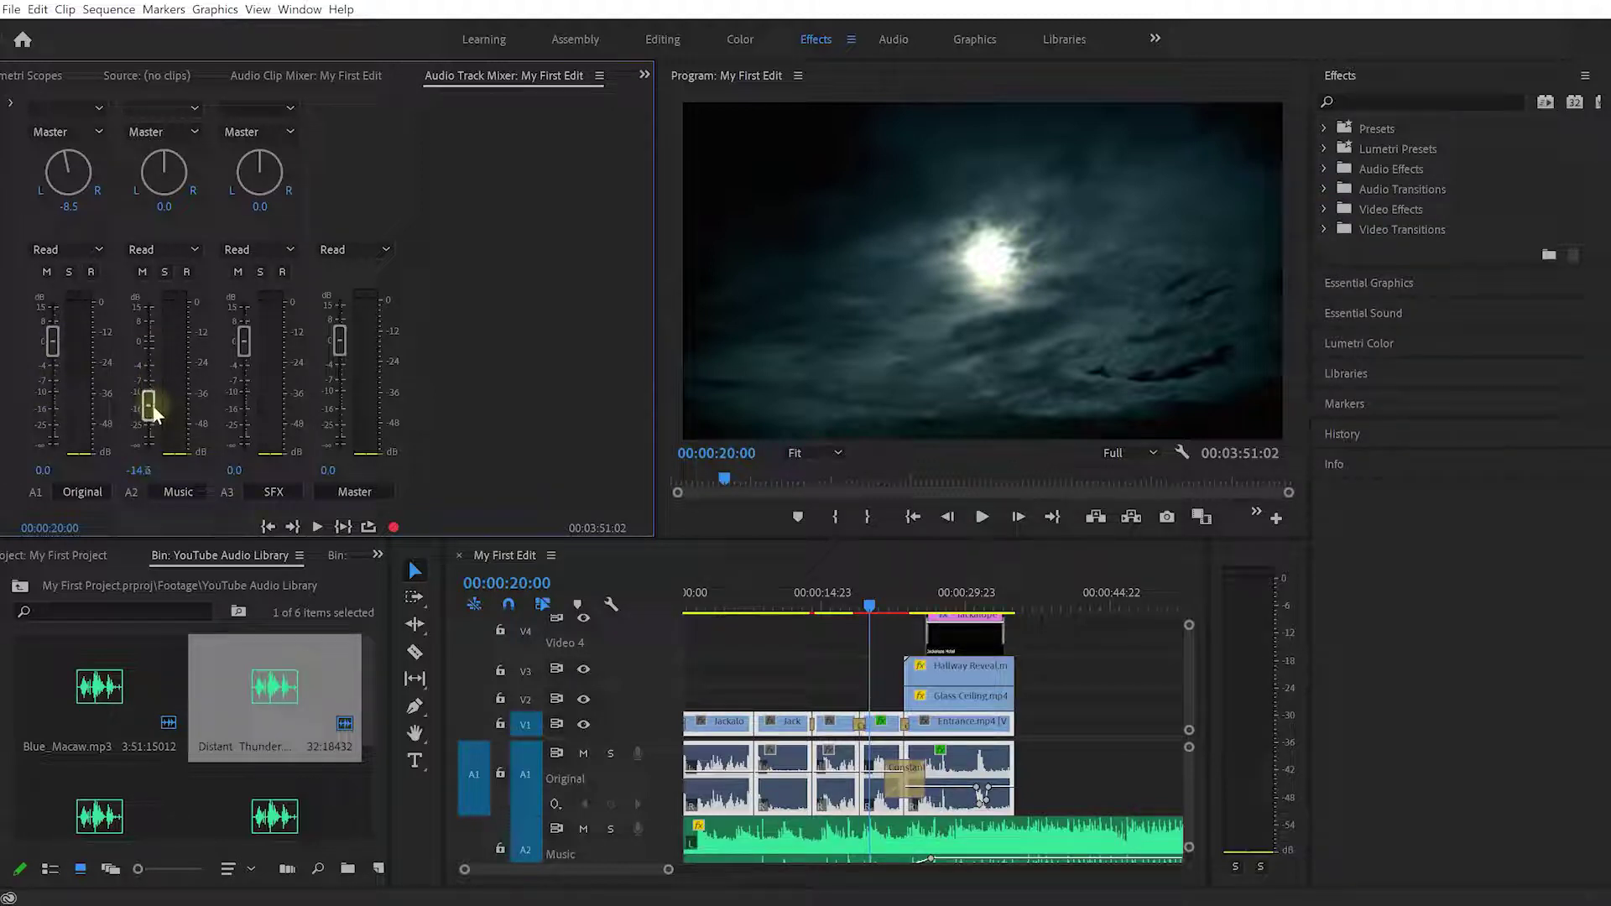
left_click(873, 605)
key("space")
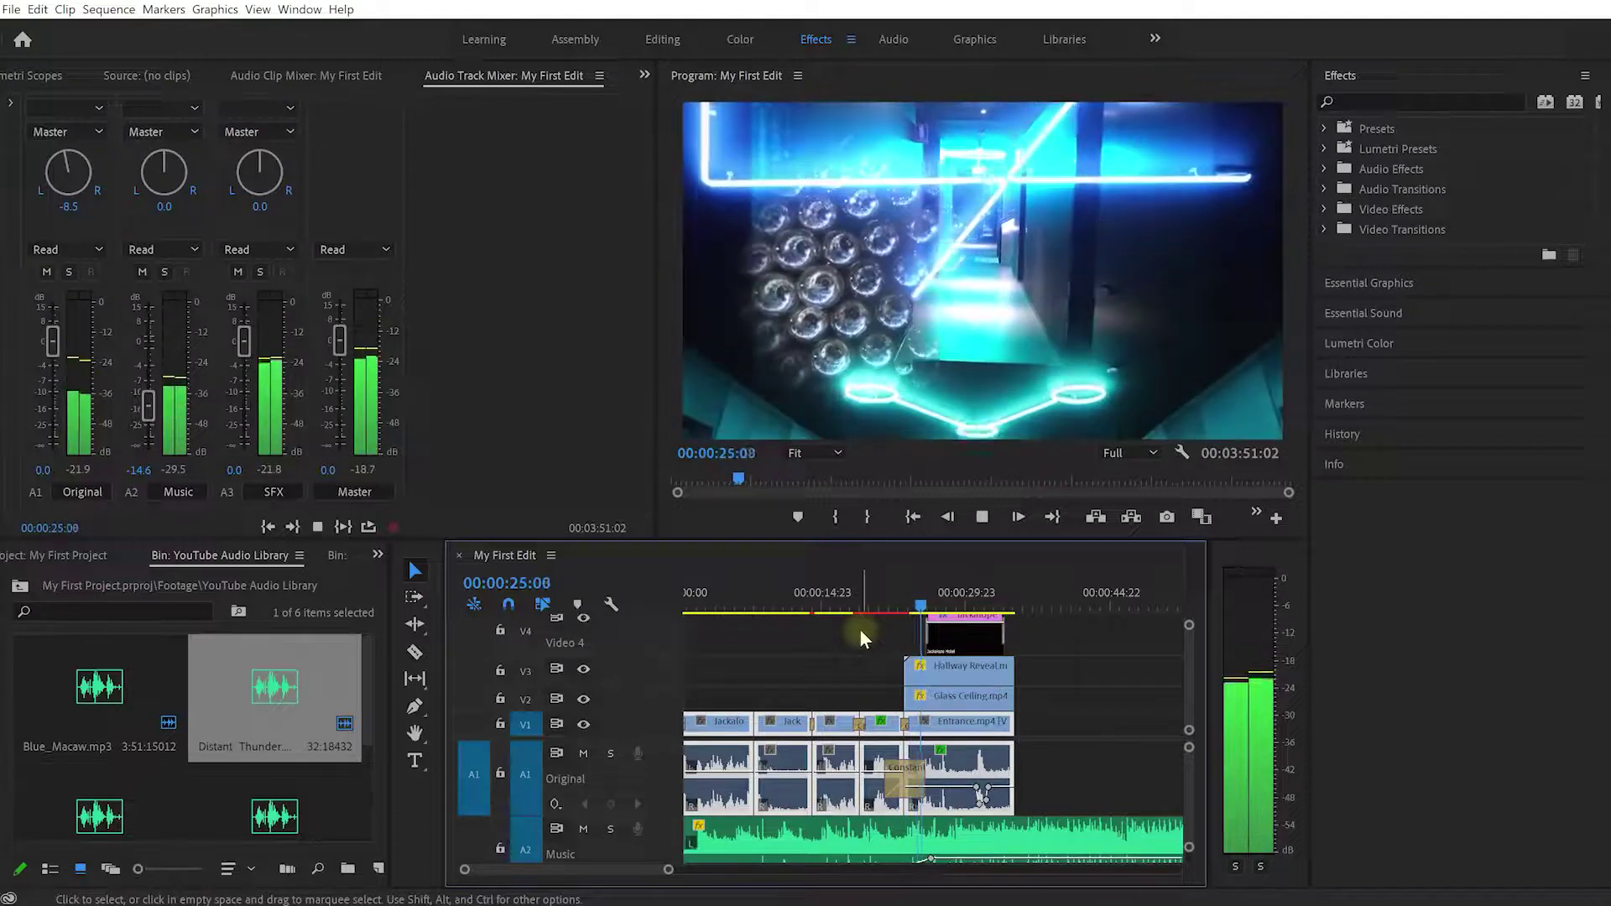
key("space")
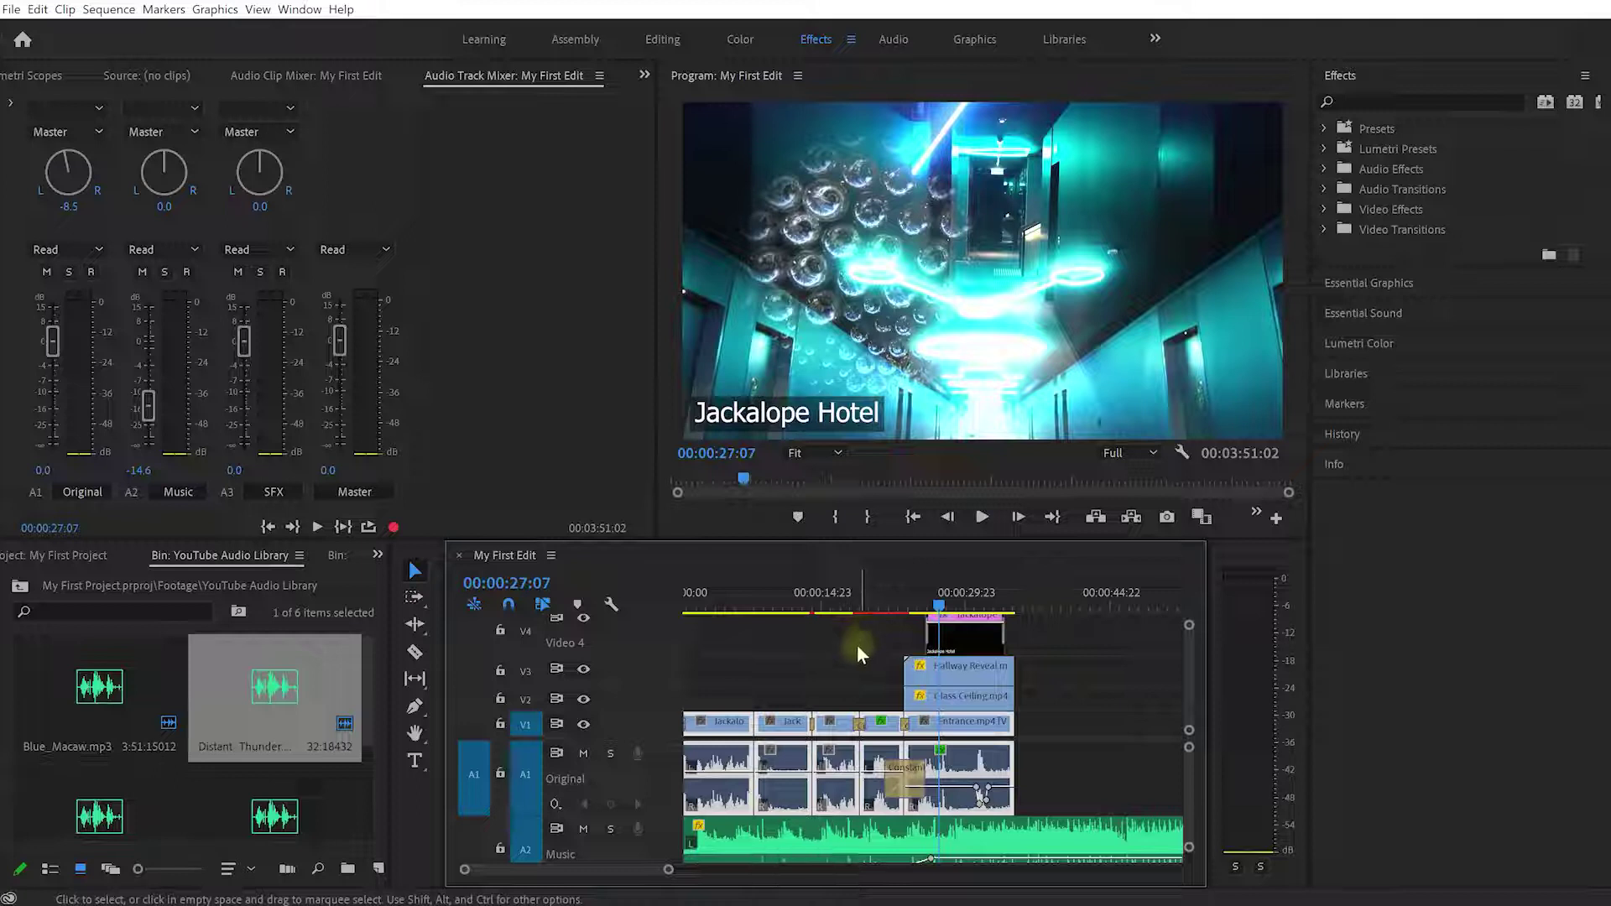
Step: Select the Original track's clips through Entrance.mp4 and resize the Original and Music tracks
left_click(759, 759)
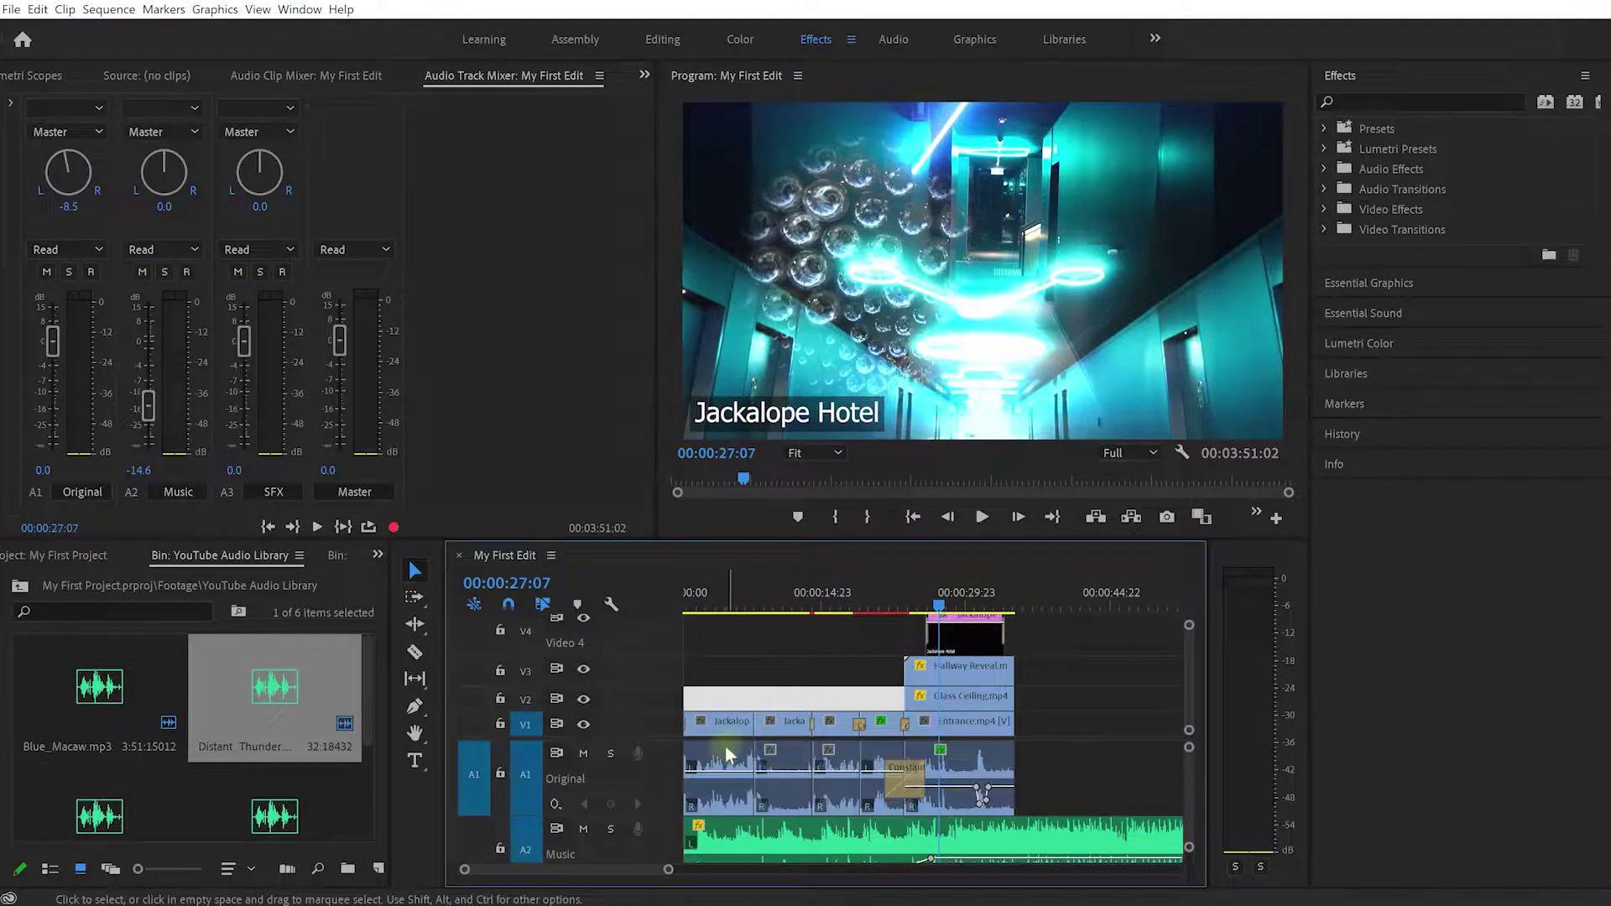
left_click(839, 755)
left_click(881, 757)
left_click(960, 757)
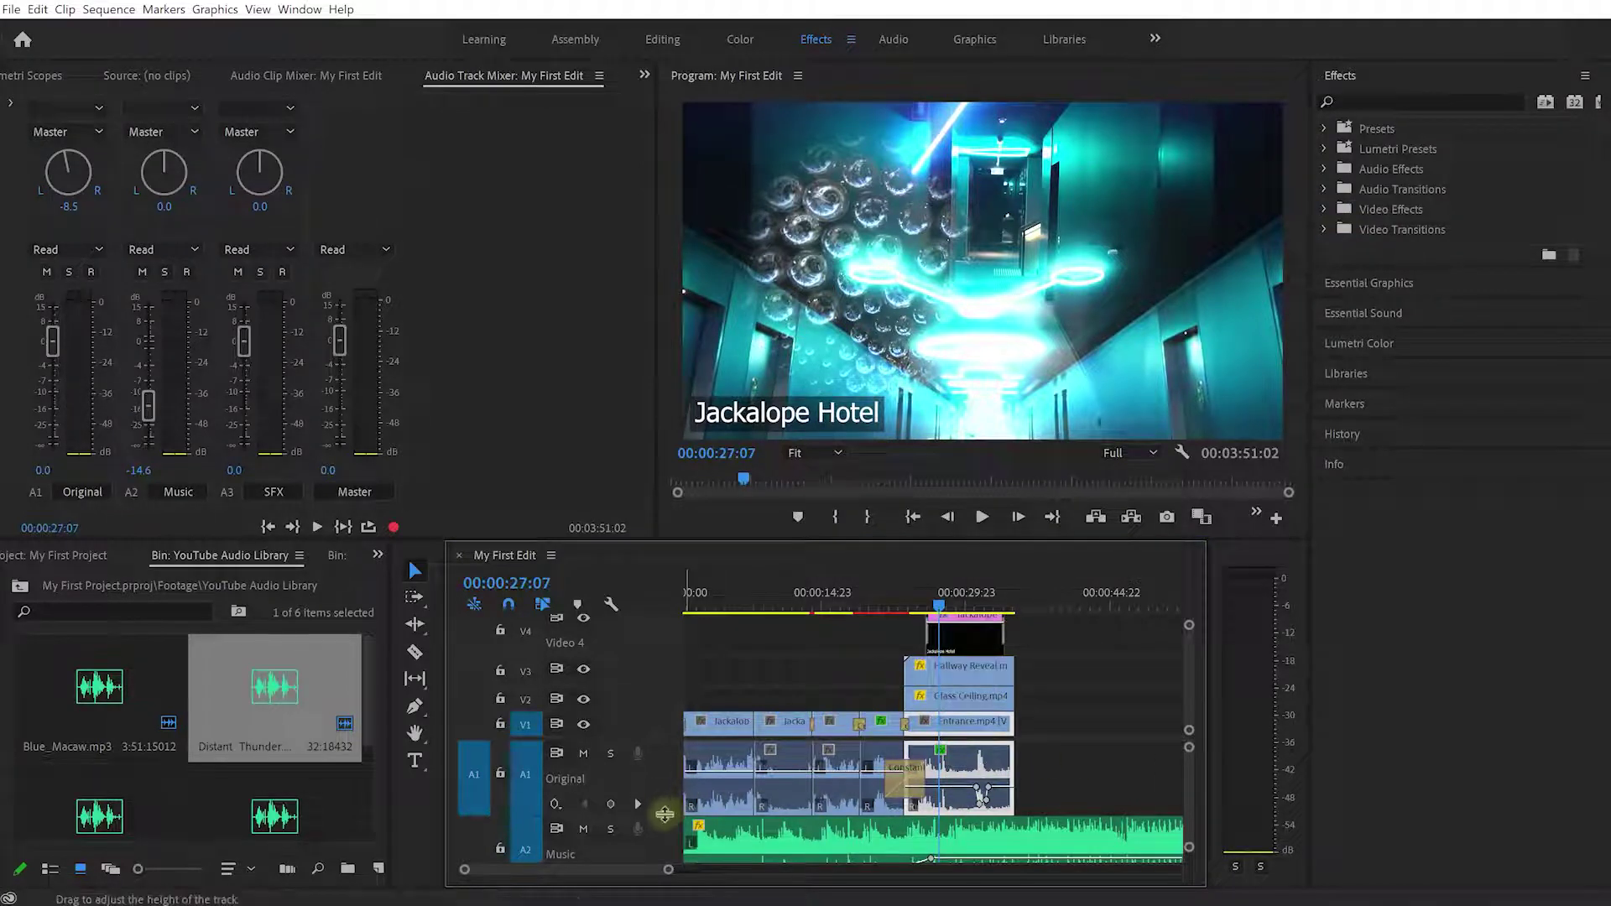
left_click_drag(664, 814, 660, 786)
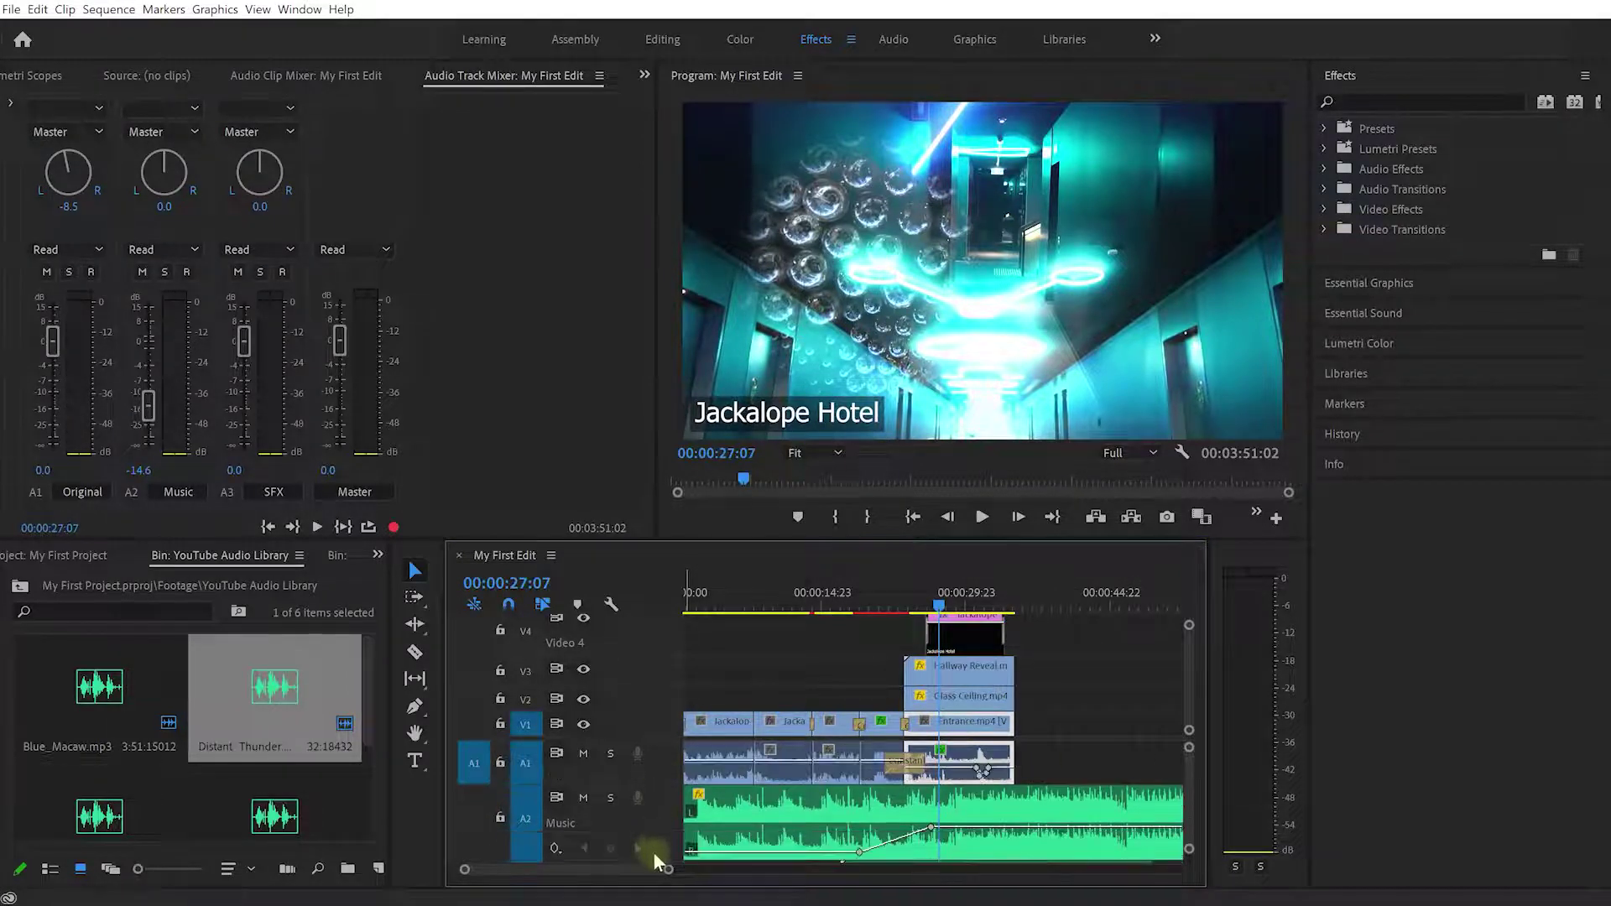
Step: Expand the Original track, zoom in, and place the playhead at 00:00:31:18
scroll(652, 852, "down", 3)
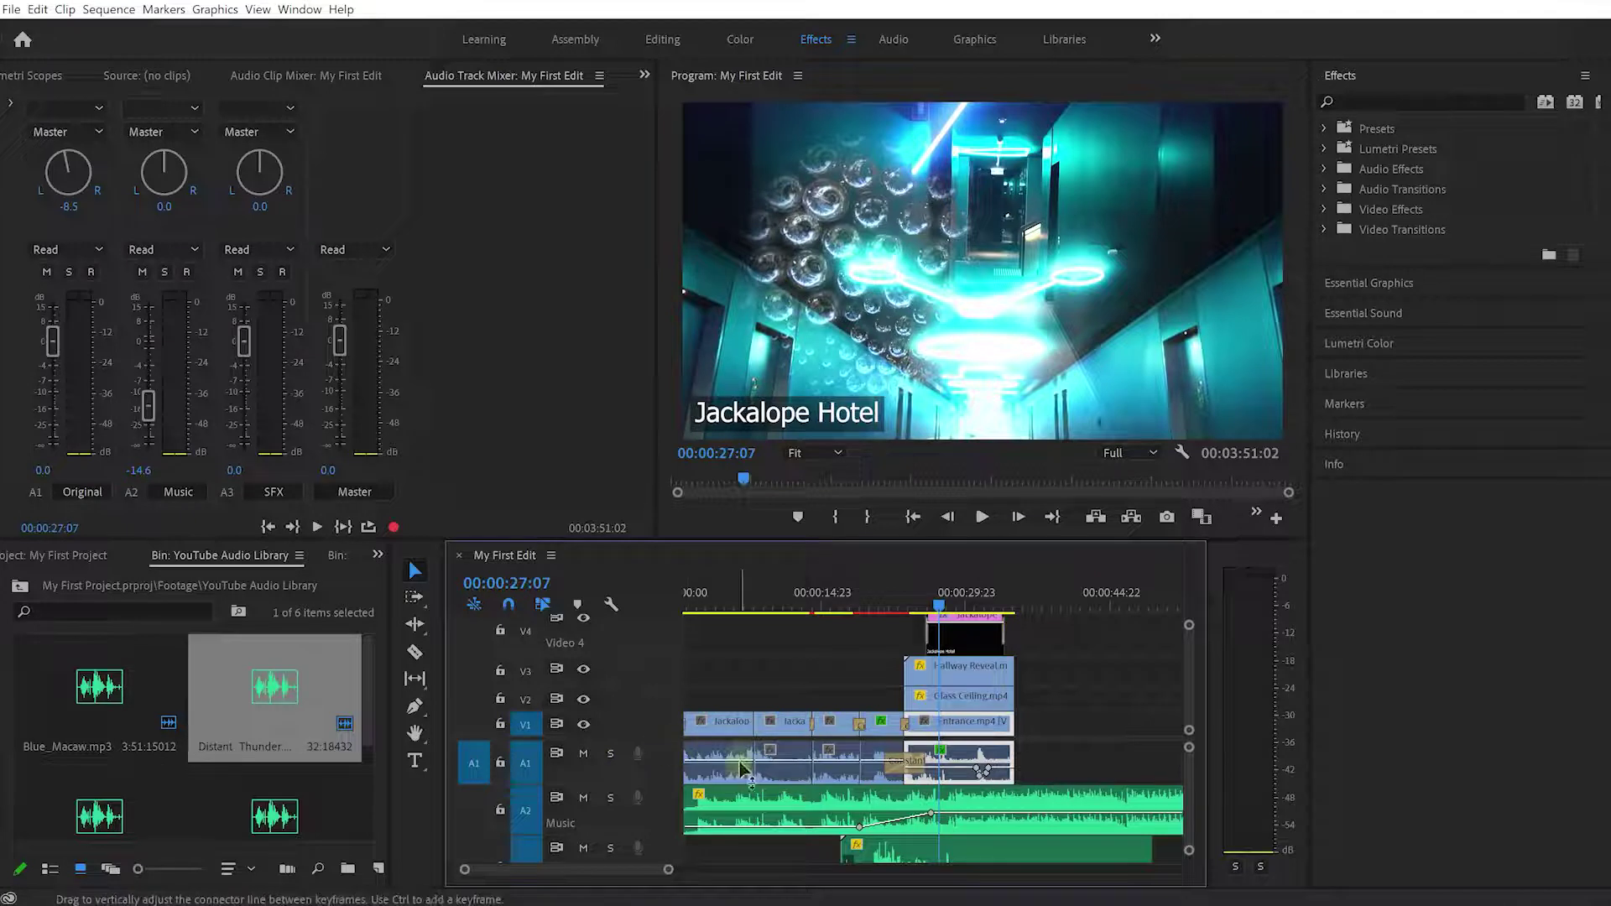
double_click(657, 752)
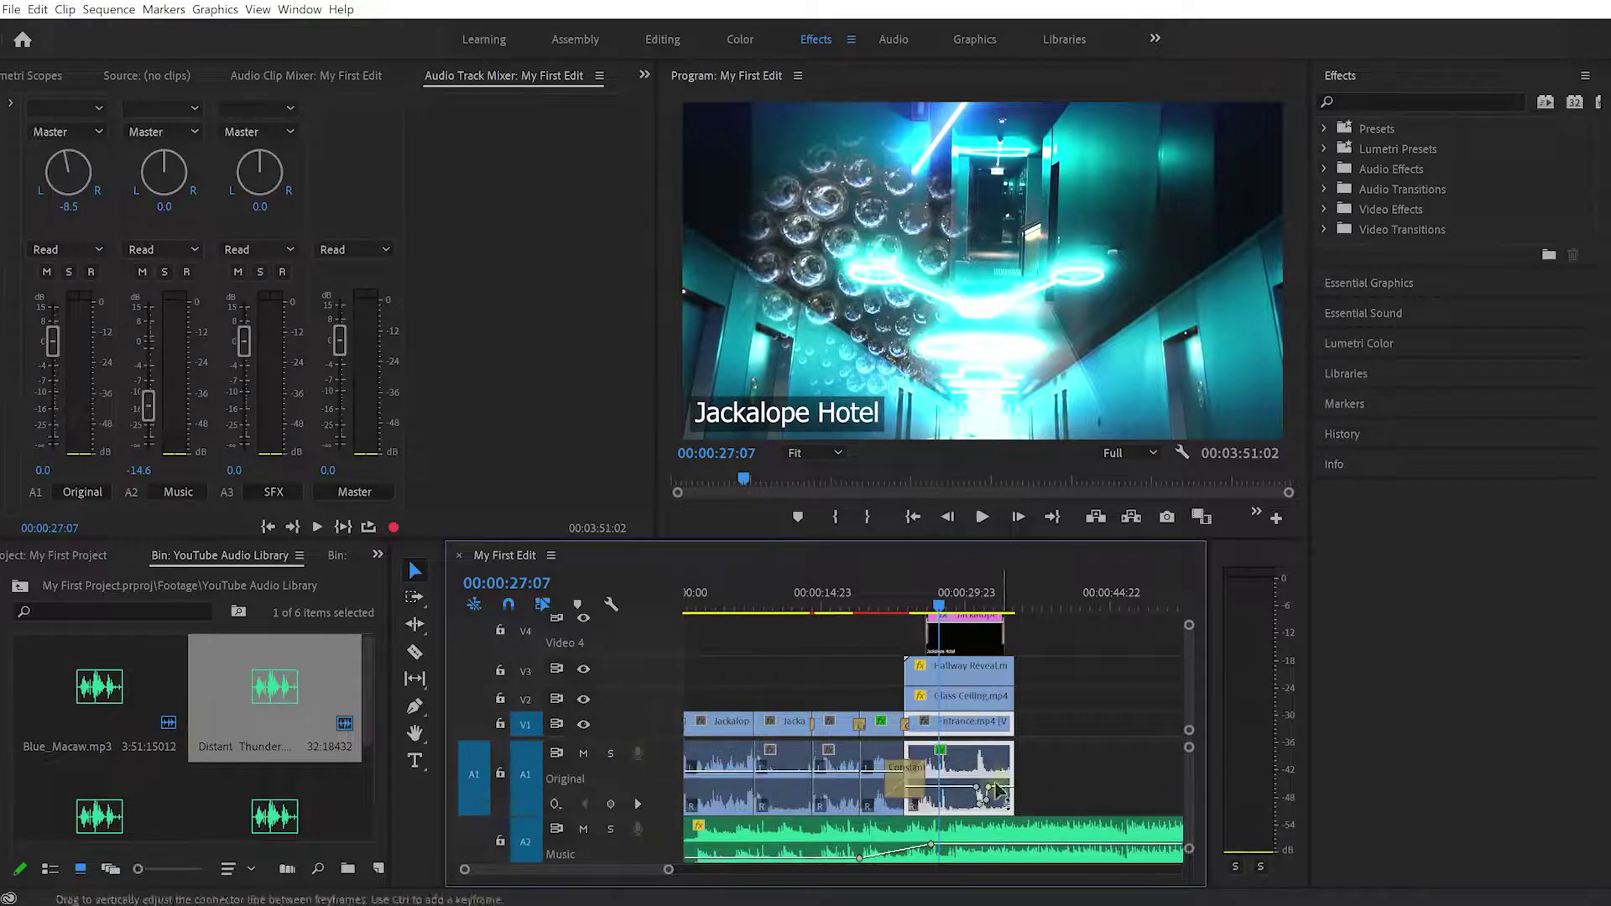
key("=")
left_click(956, 604)
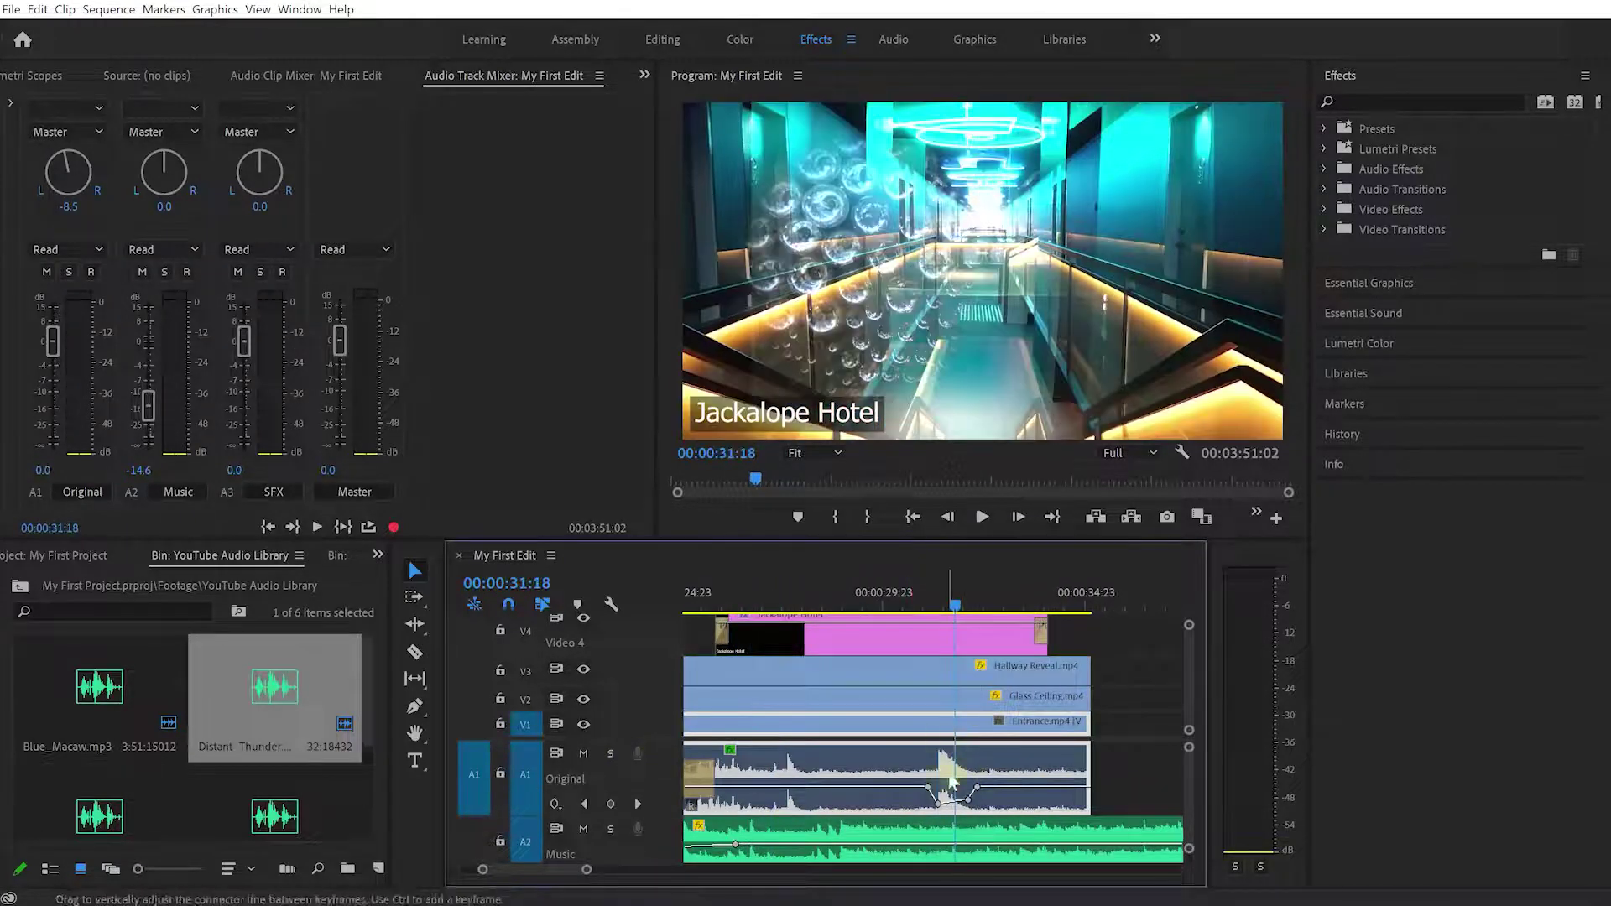
key("minus")
key("minus")
key("minus")
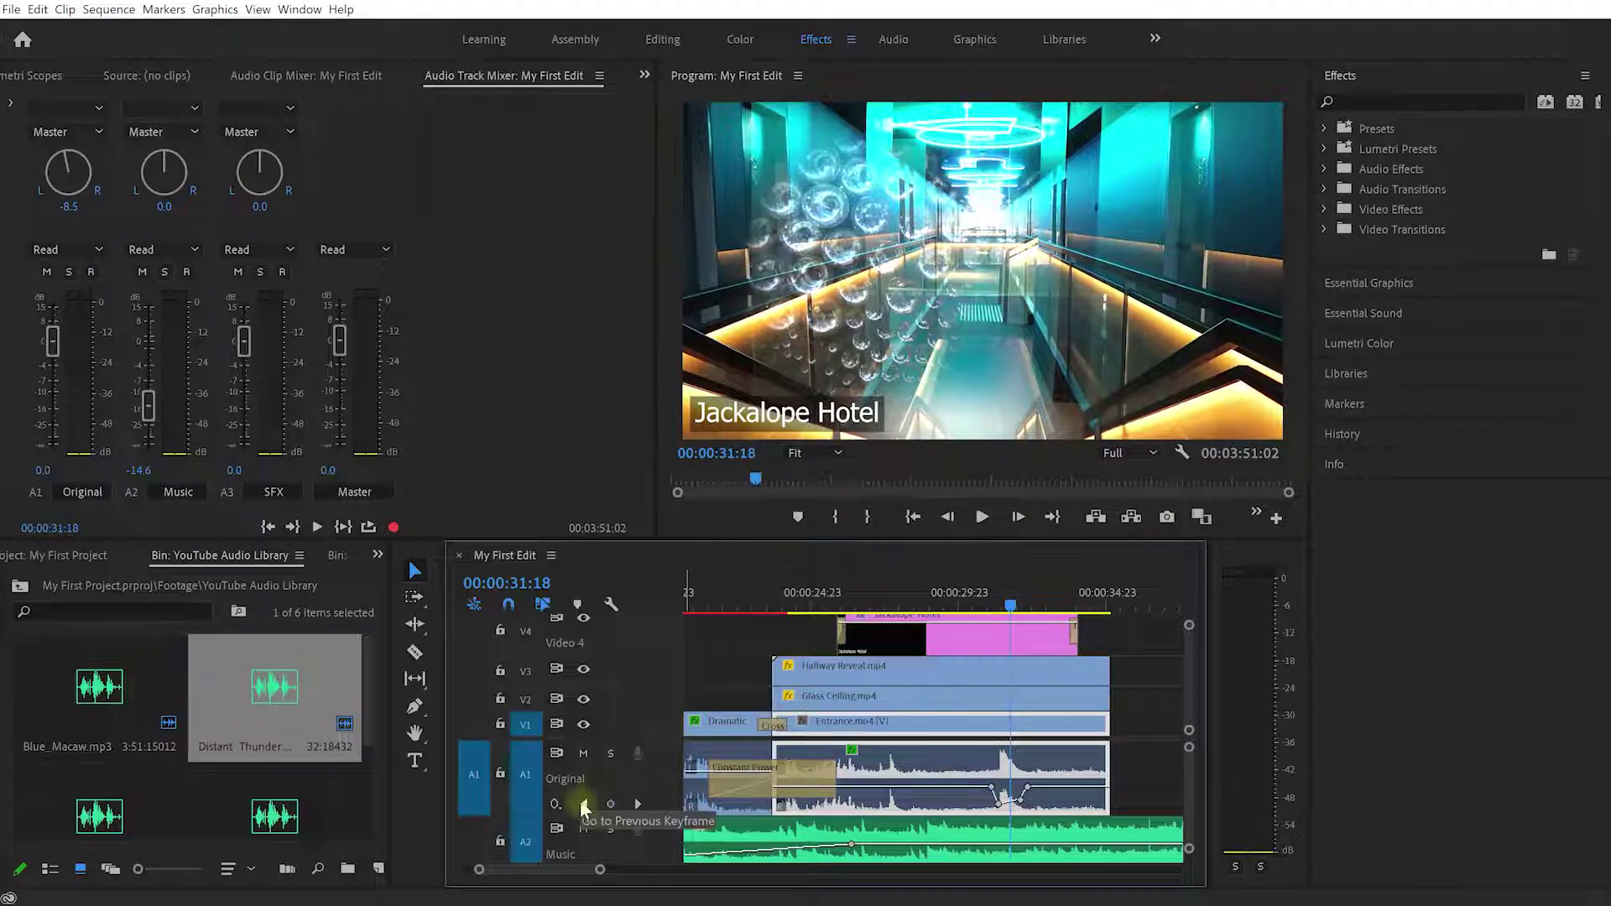
Step: Add an Original volume keyframe at 00:00:31:01 and step through keyframes to 00:00:32:01
left_click(637, 804)
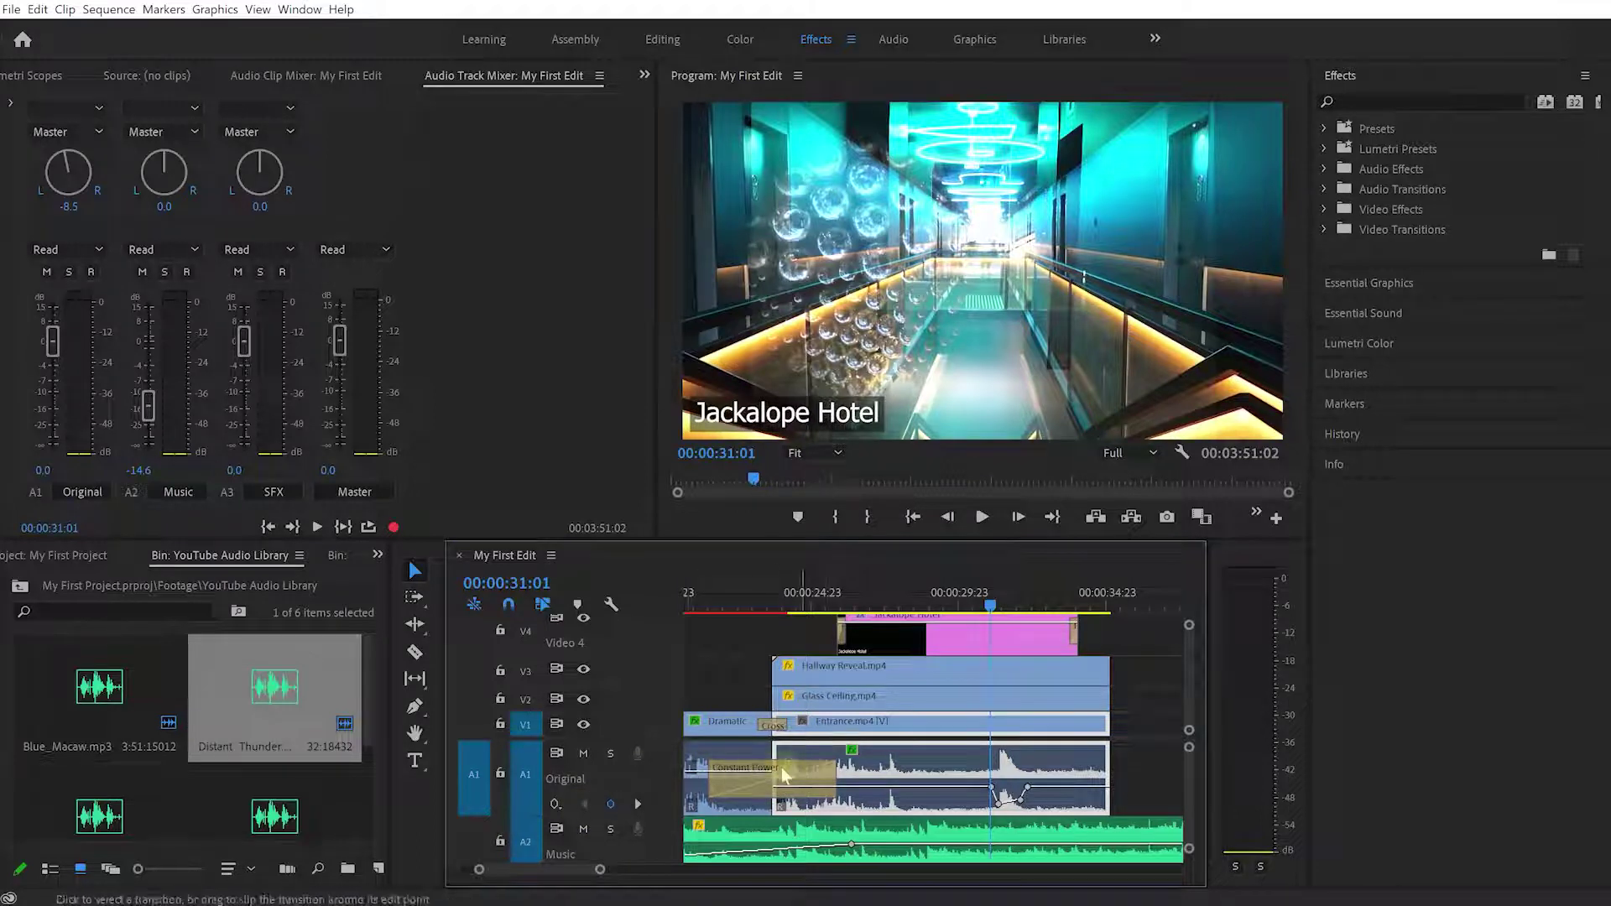
left_click(611, 804)
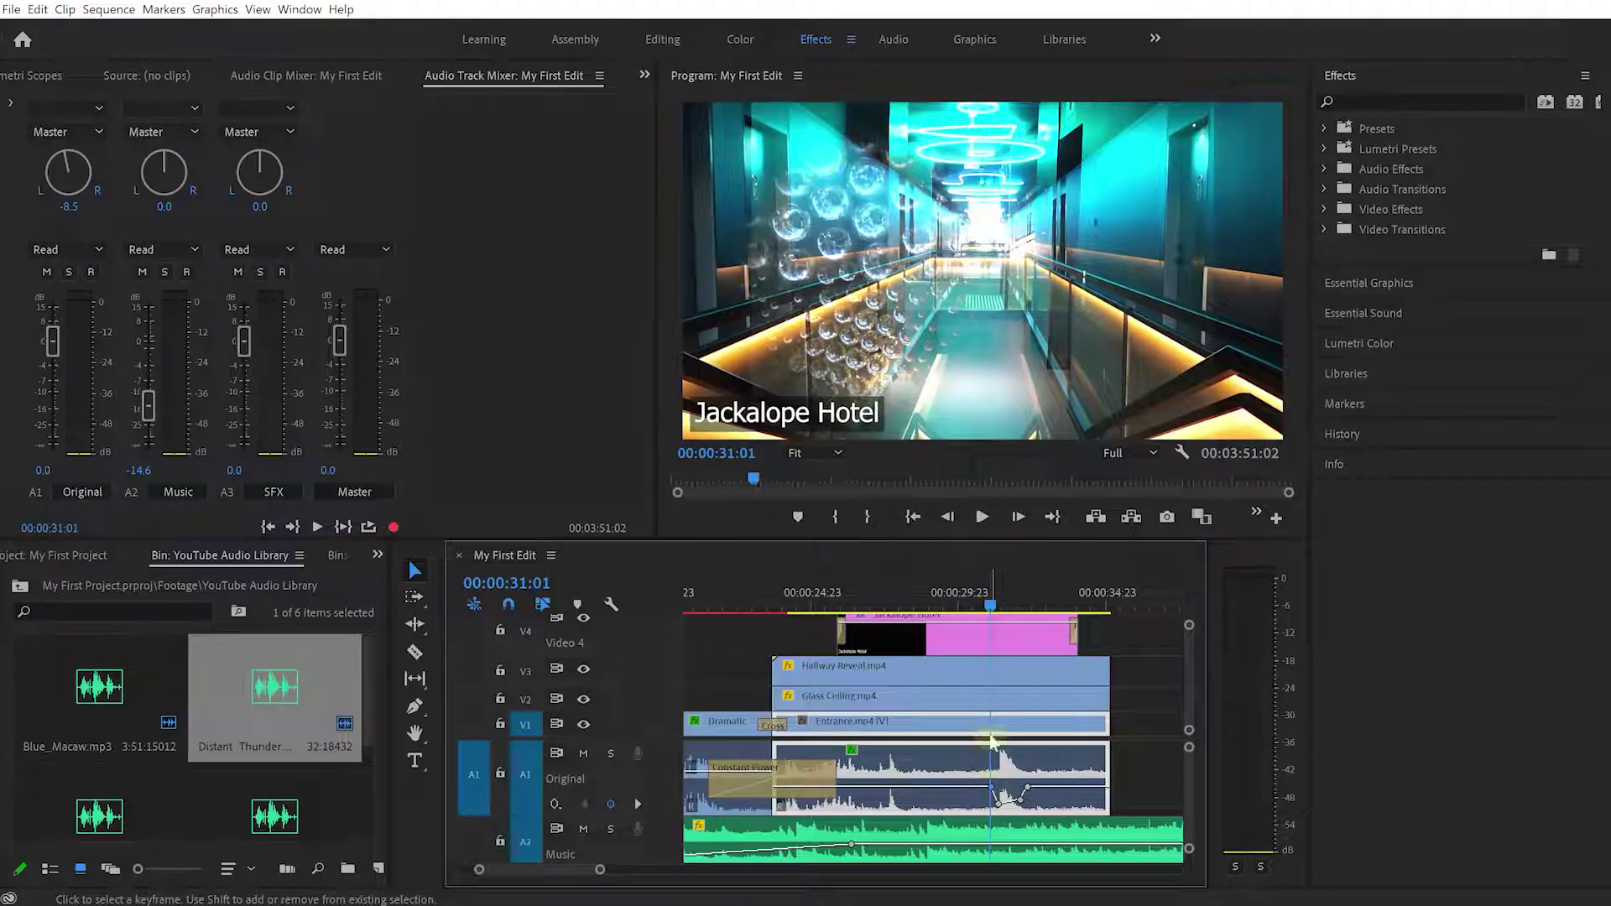
left_click(990, 607)
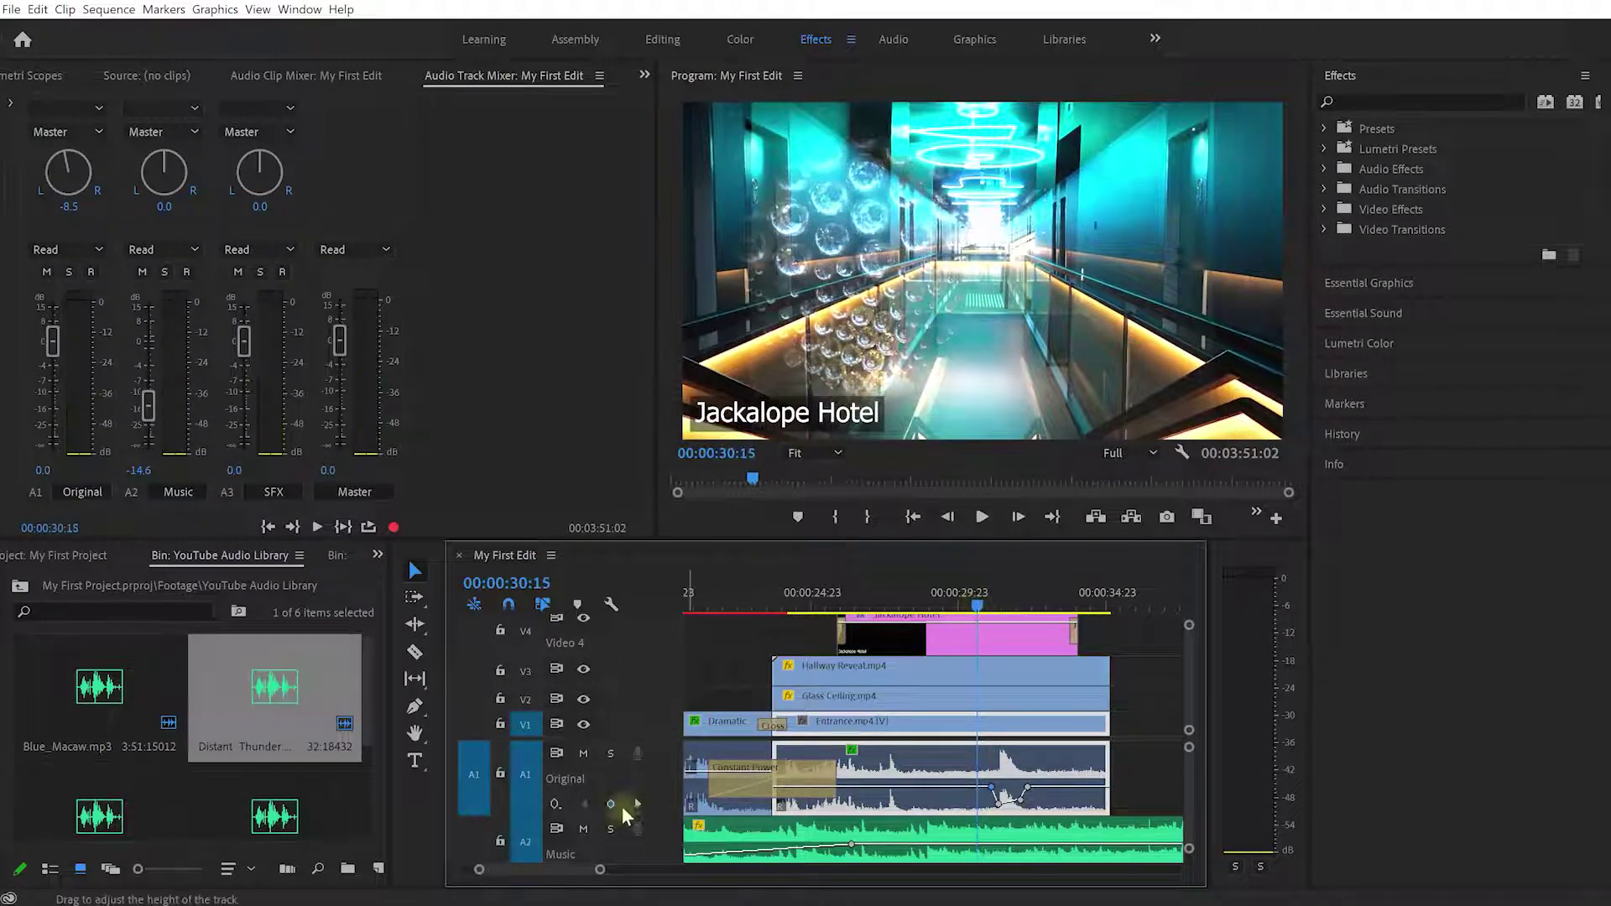
left_click(621, 803)
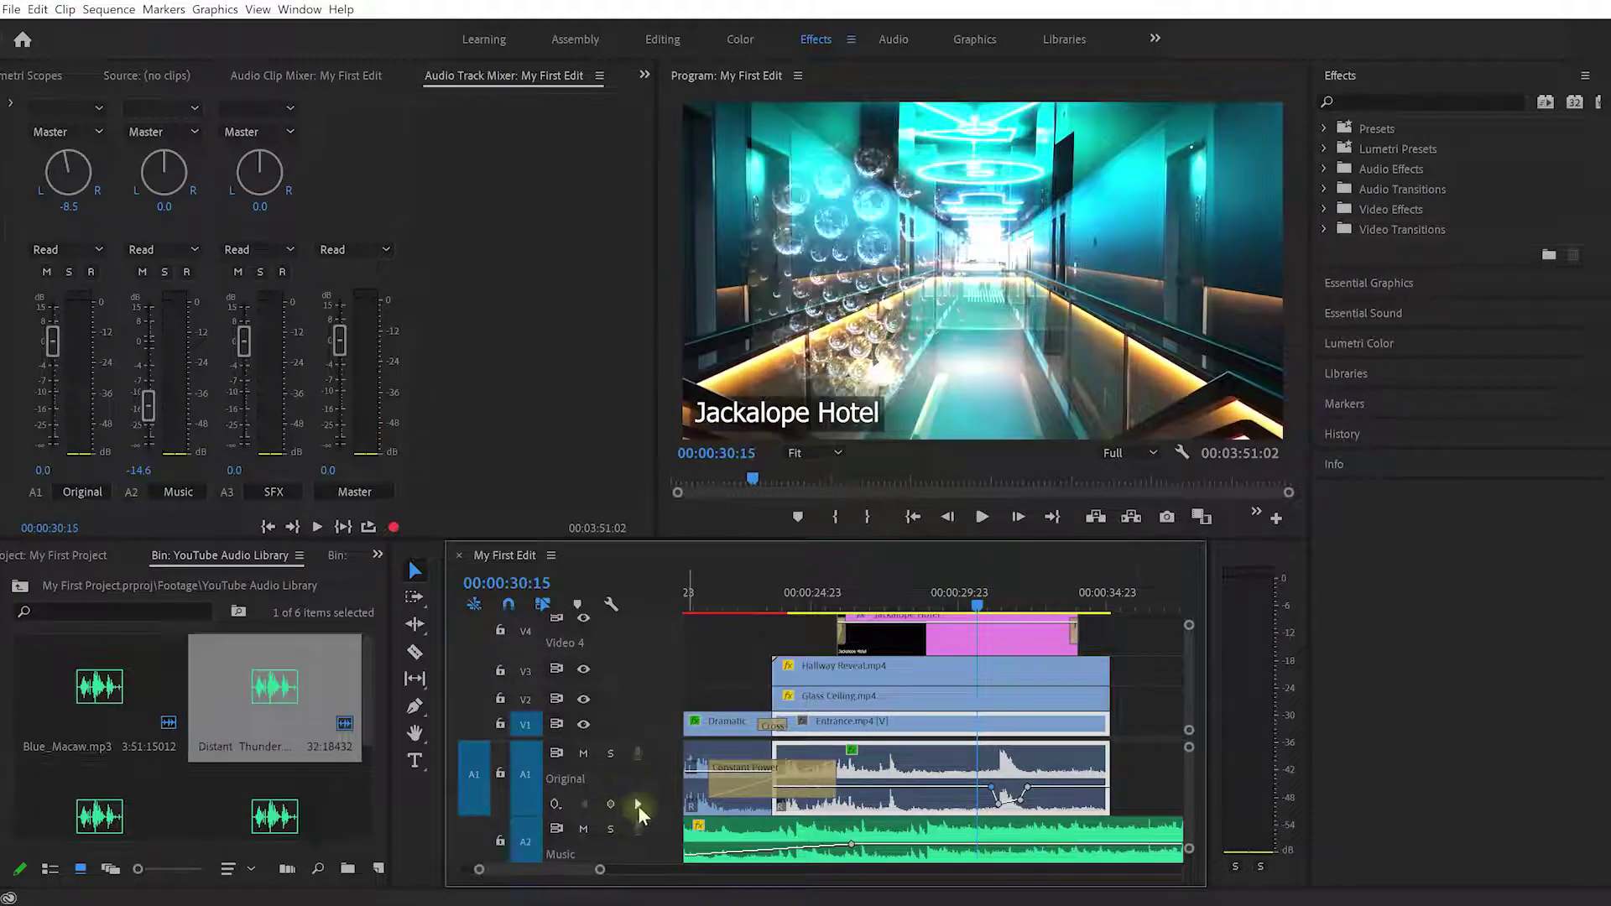
left_click(638, 803)
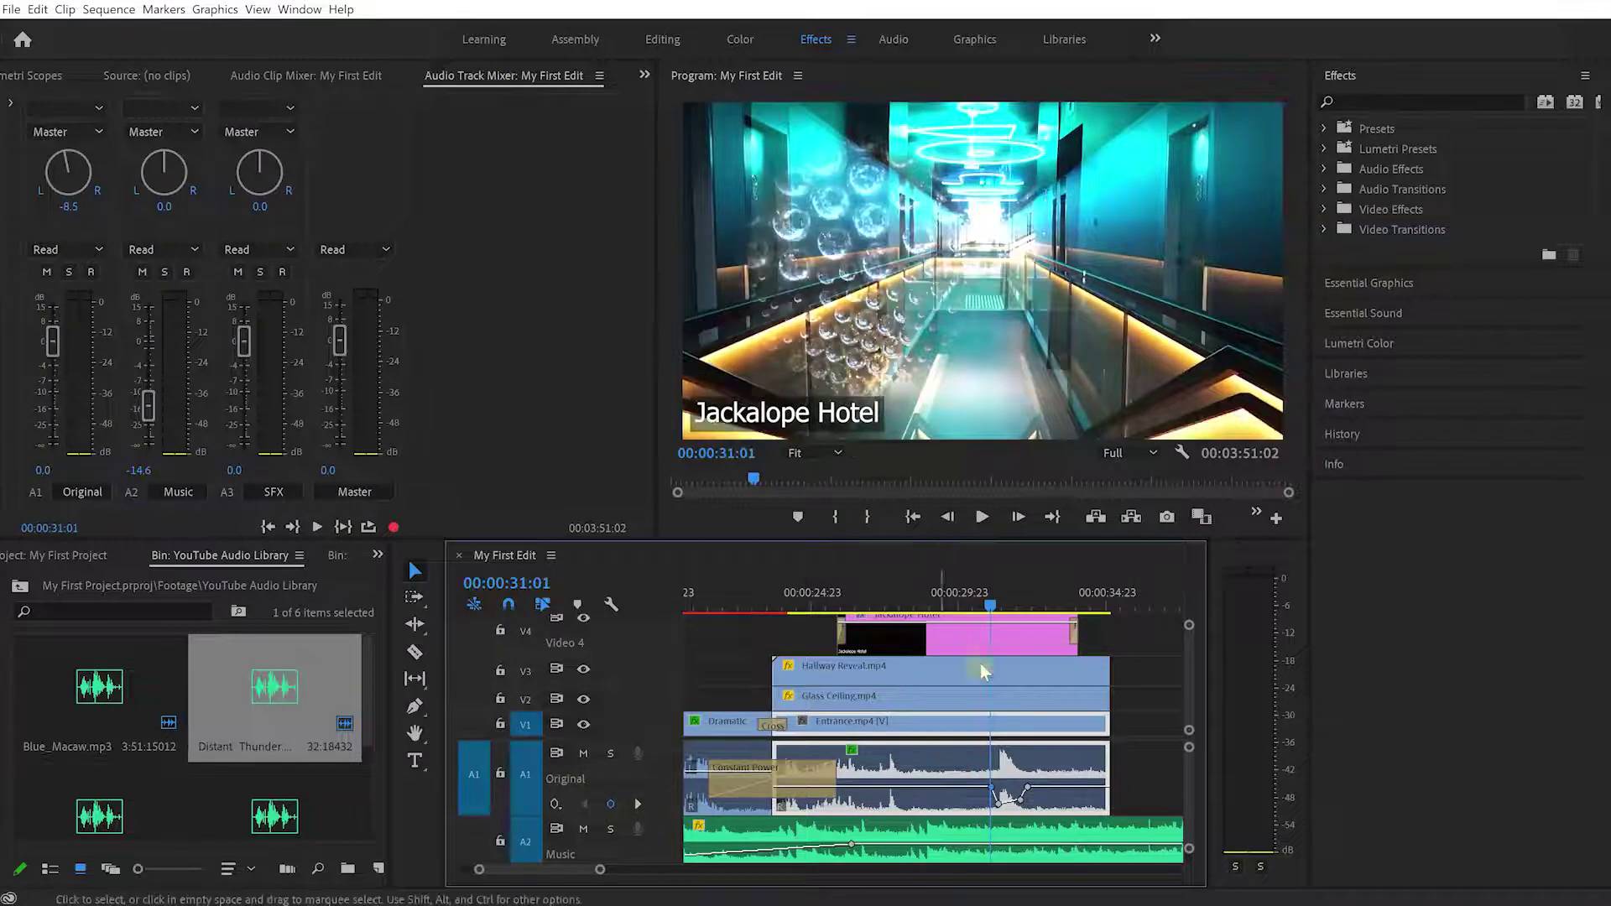
left_click(638, 803)
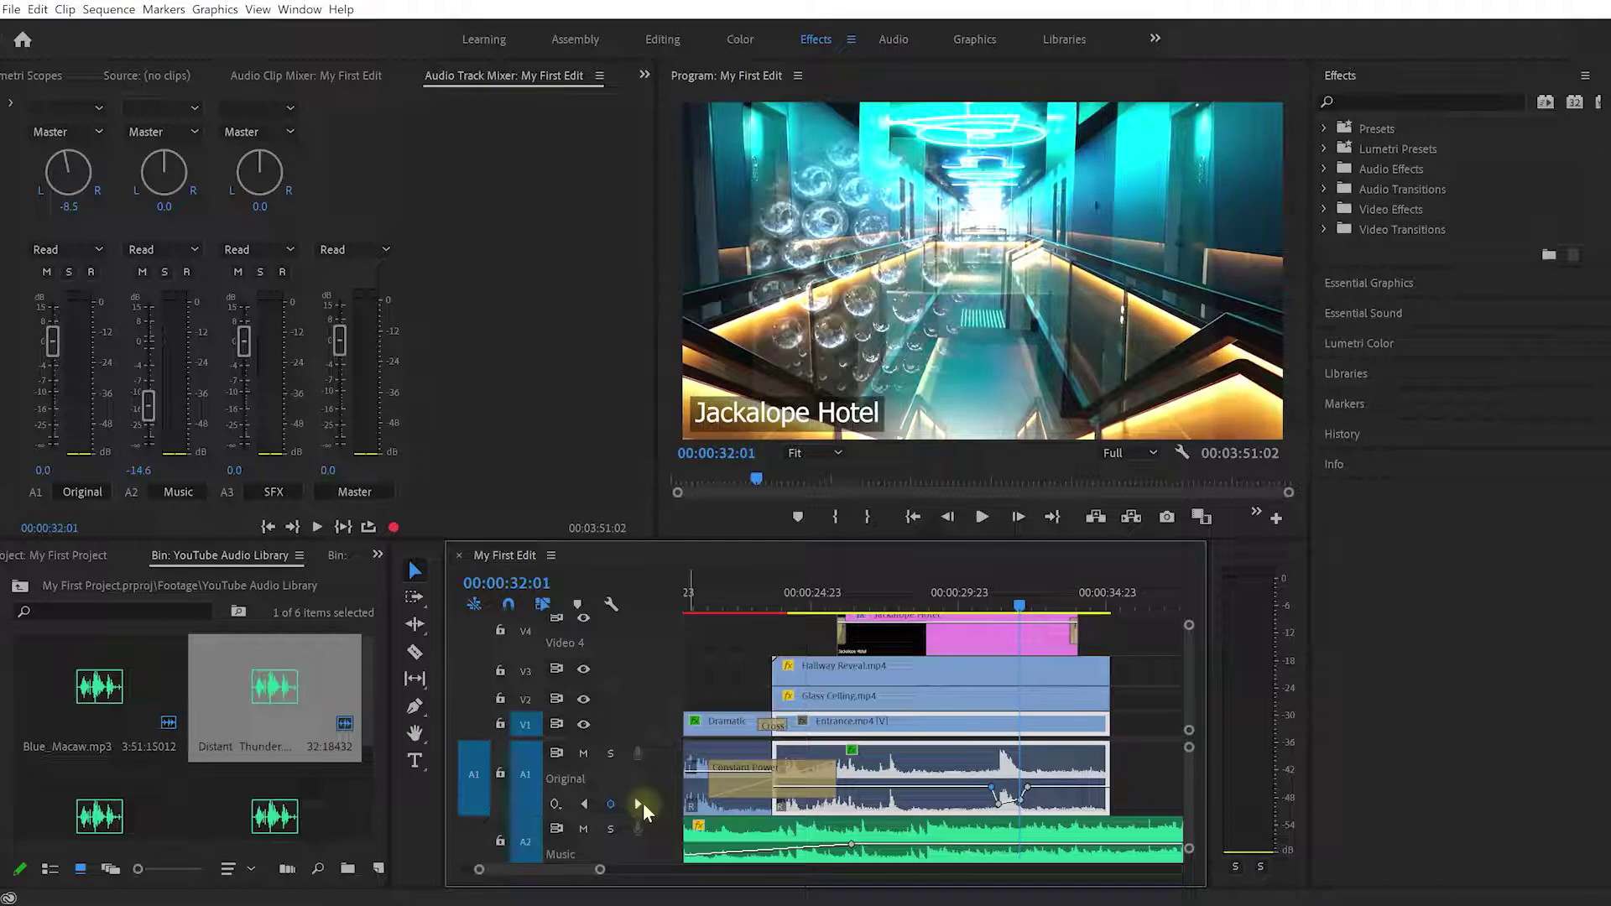
Step: Set the Original track to display Track Keyframes > Volume
left_click(555, 806)
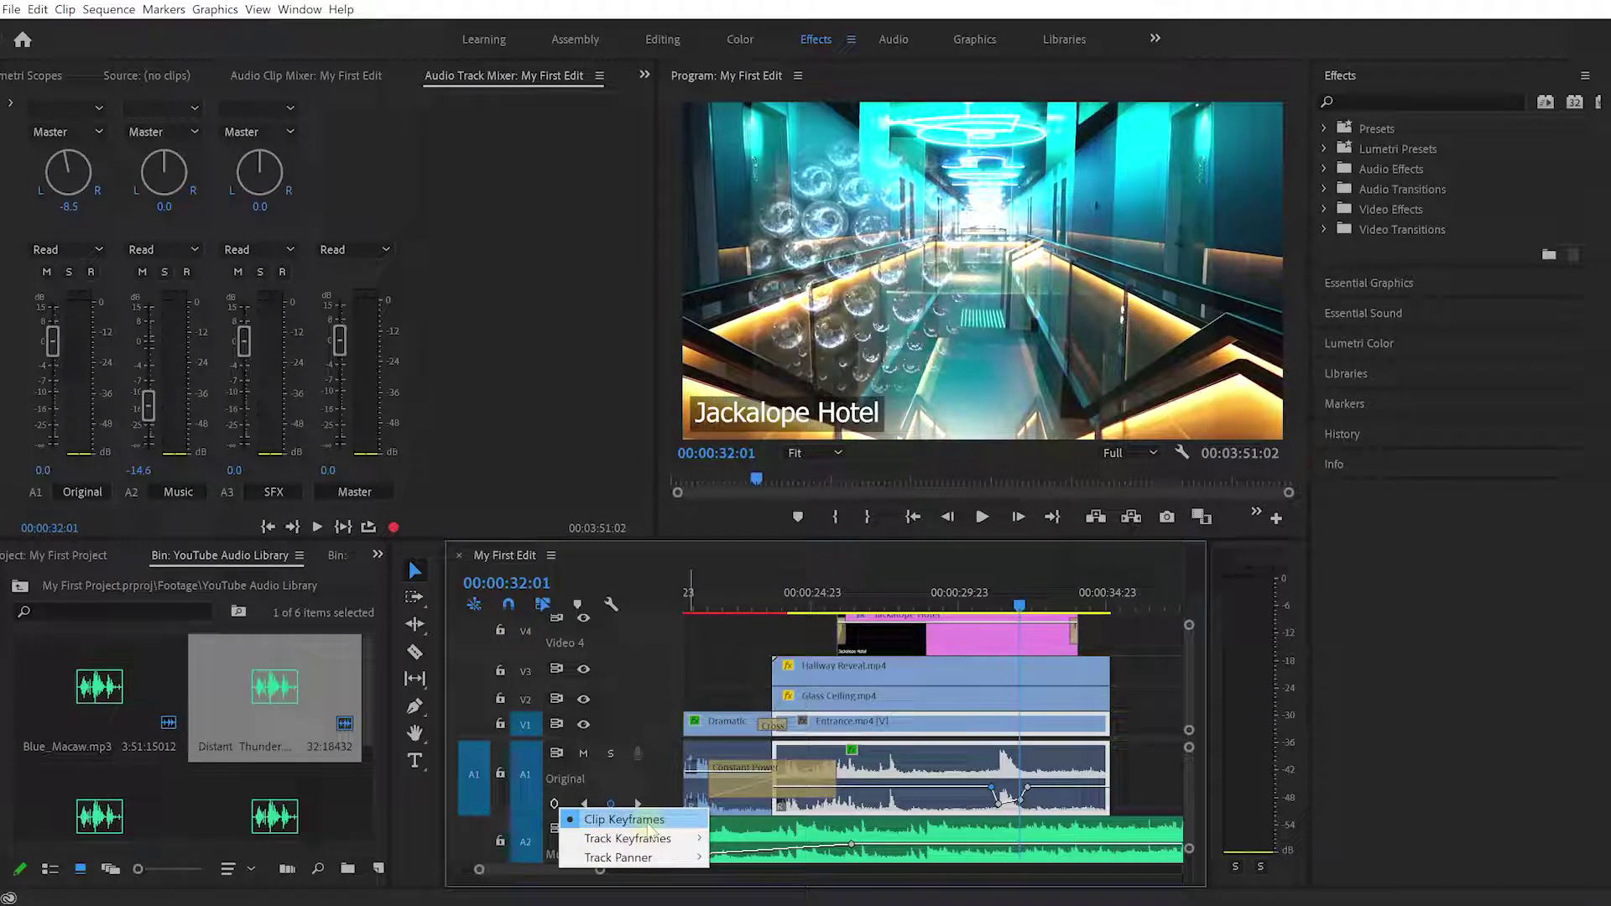
mouse_move(663, 845)
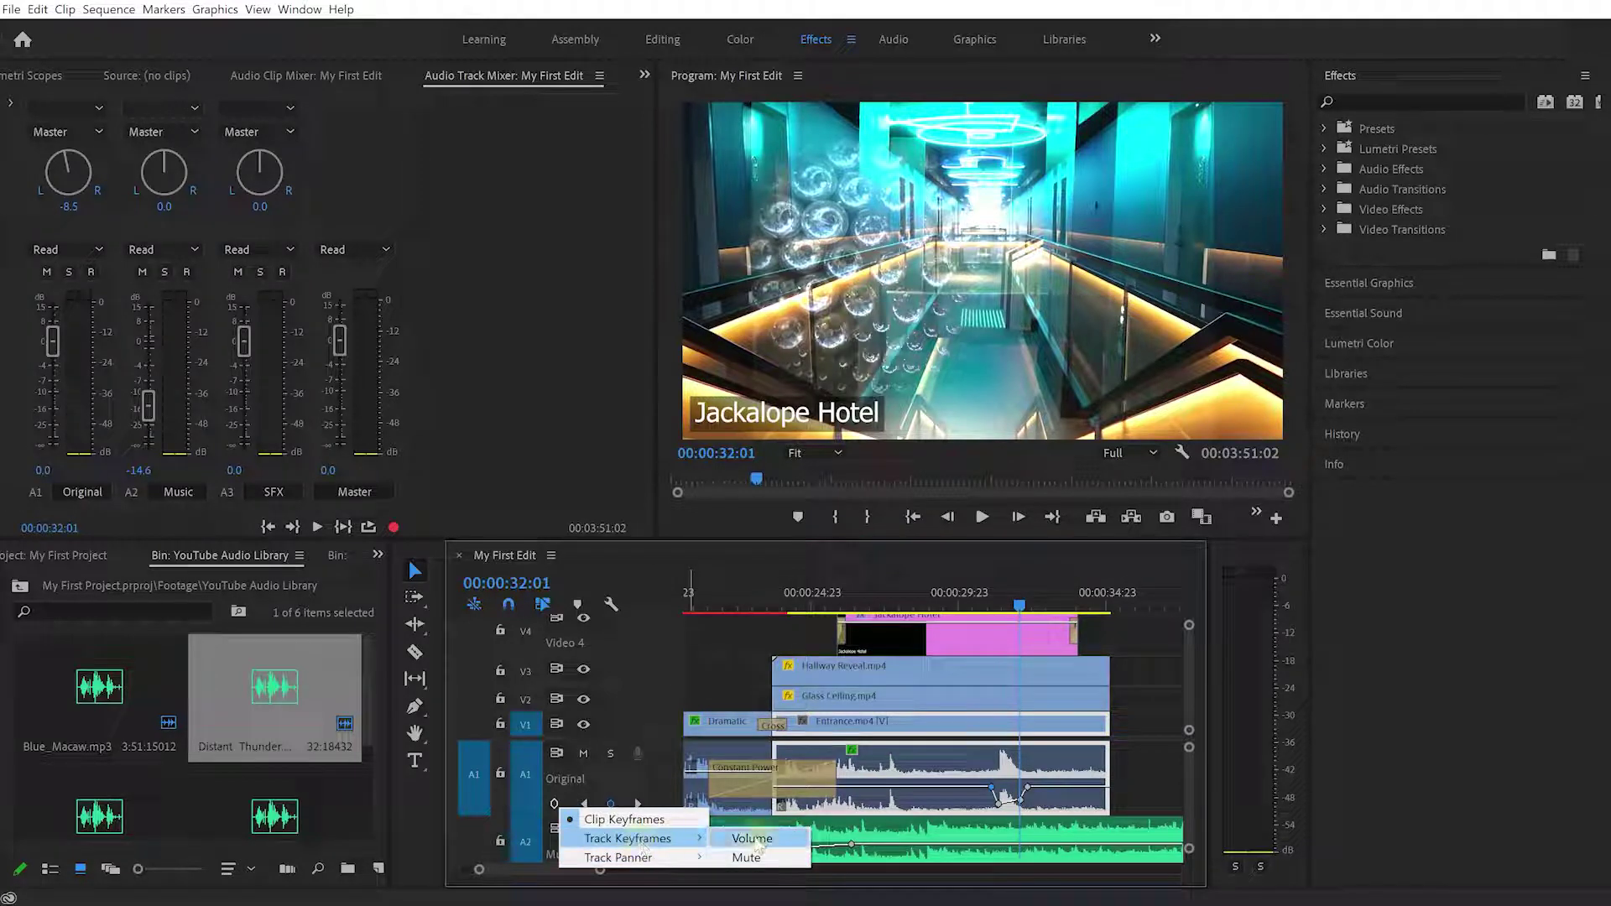
left_click(752, 839)
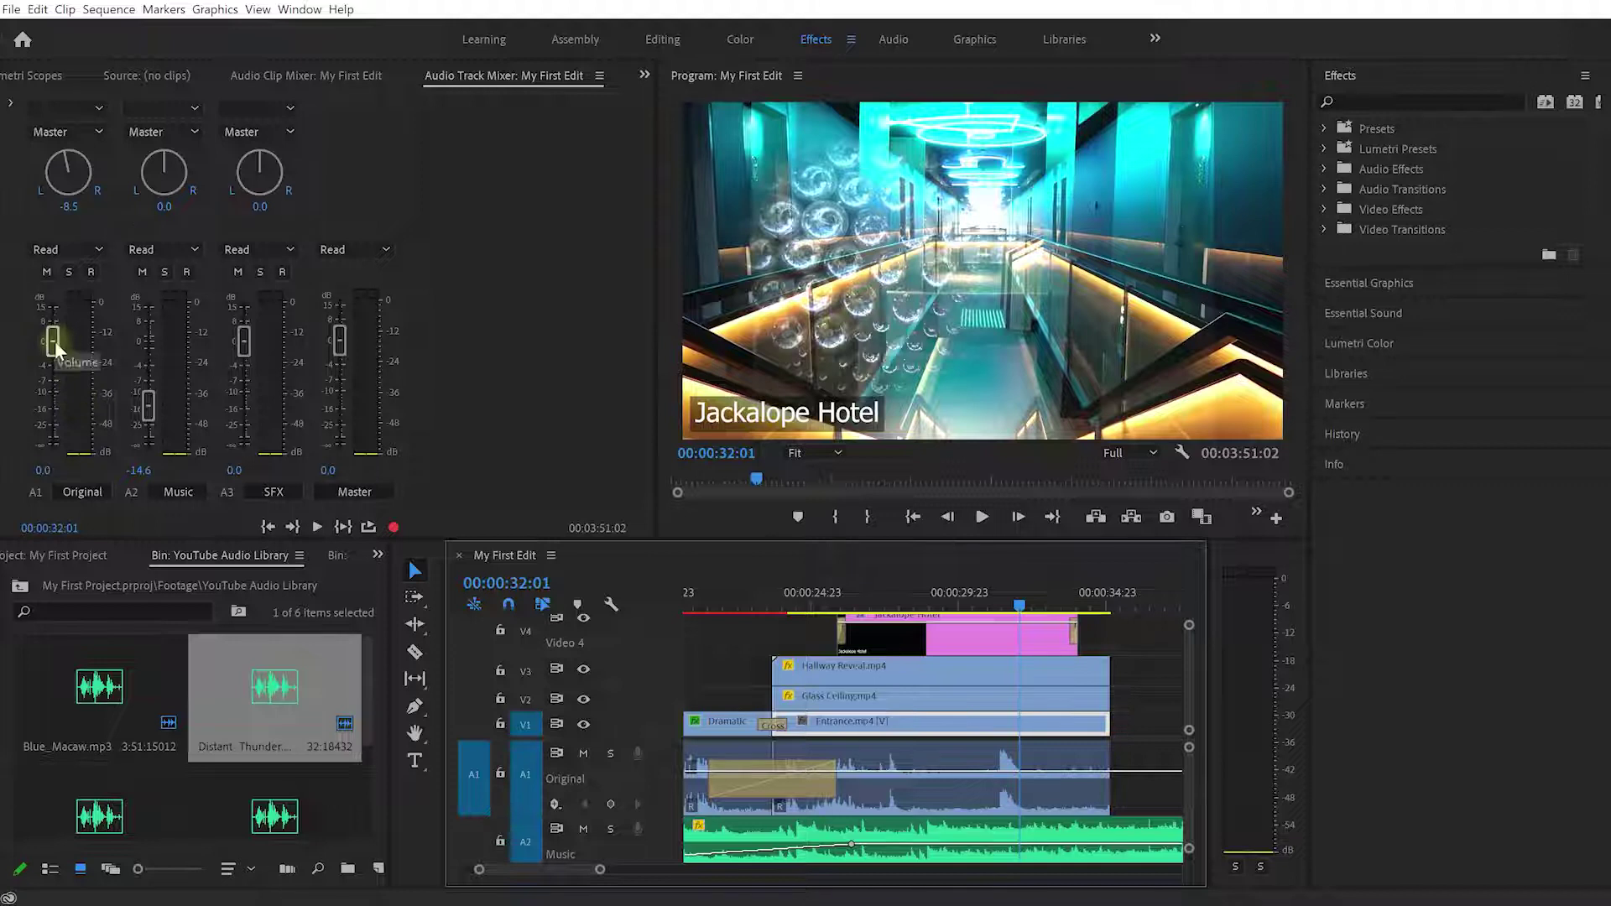
Step: Pull the Original fader in the Audio Track Mixer down to about -10 dB, then back to -0.1 dB
left_click_drag(56, 340, 52, 384)
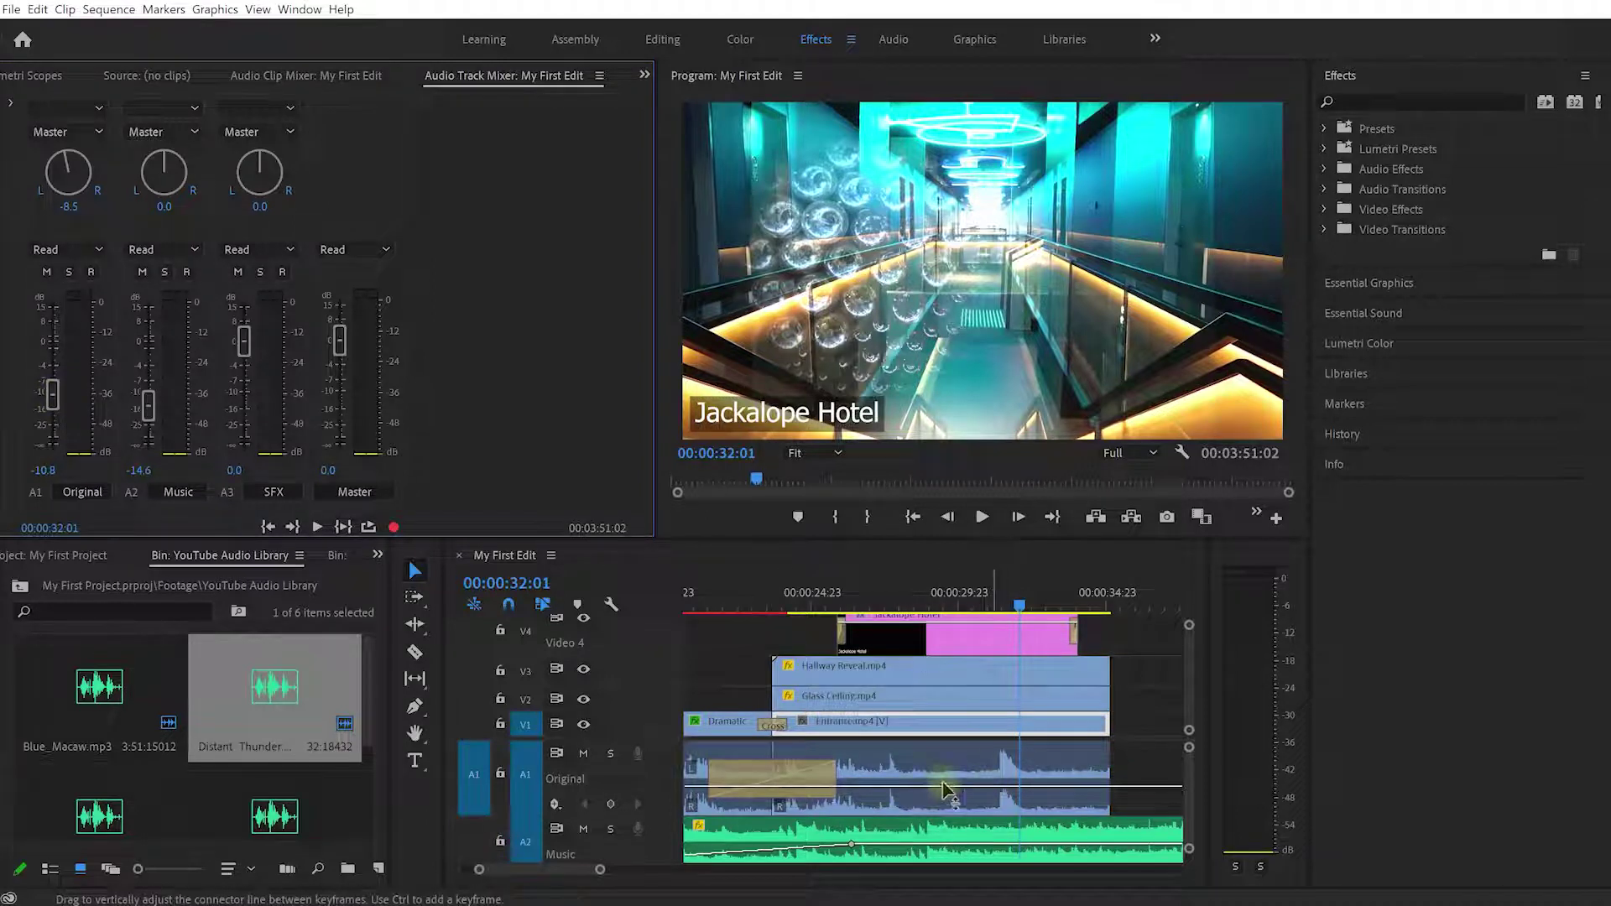
left_click_drag(52, 386, 52, 341)
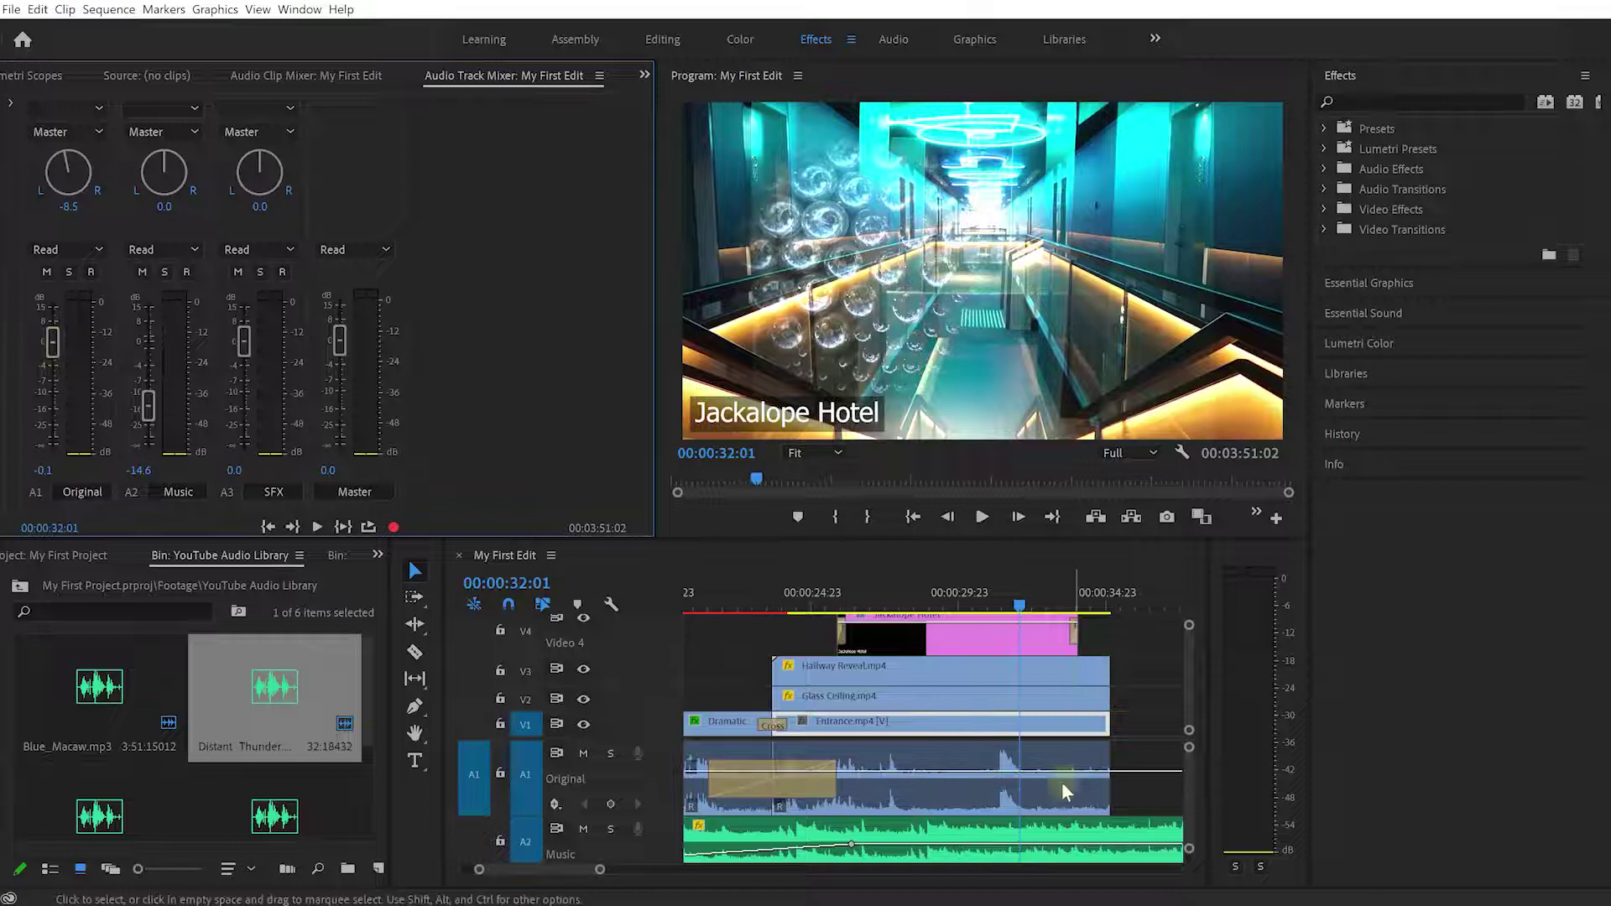
scroll(924, 775, "down", 3)
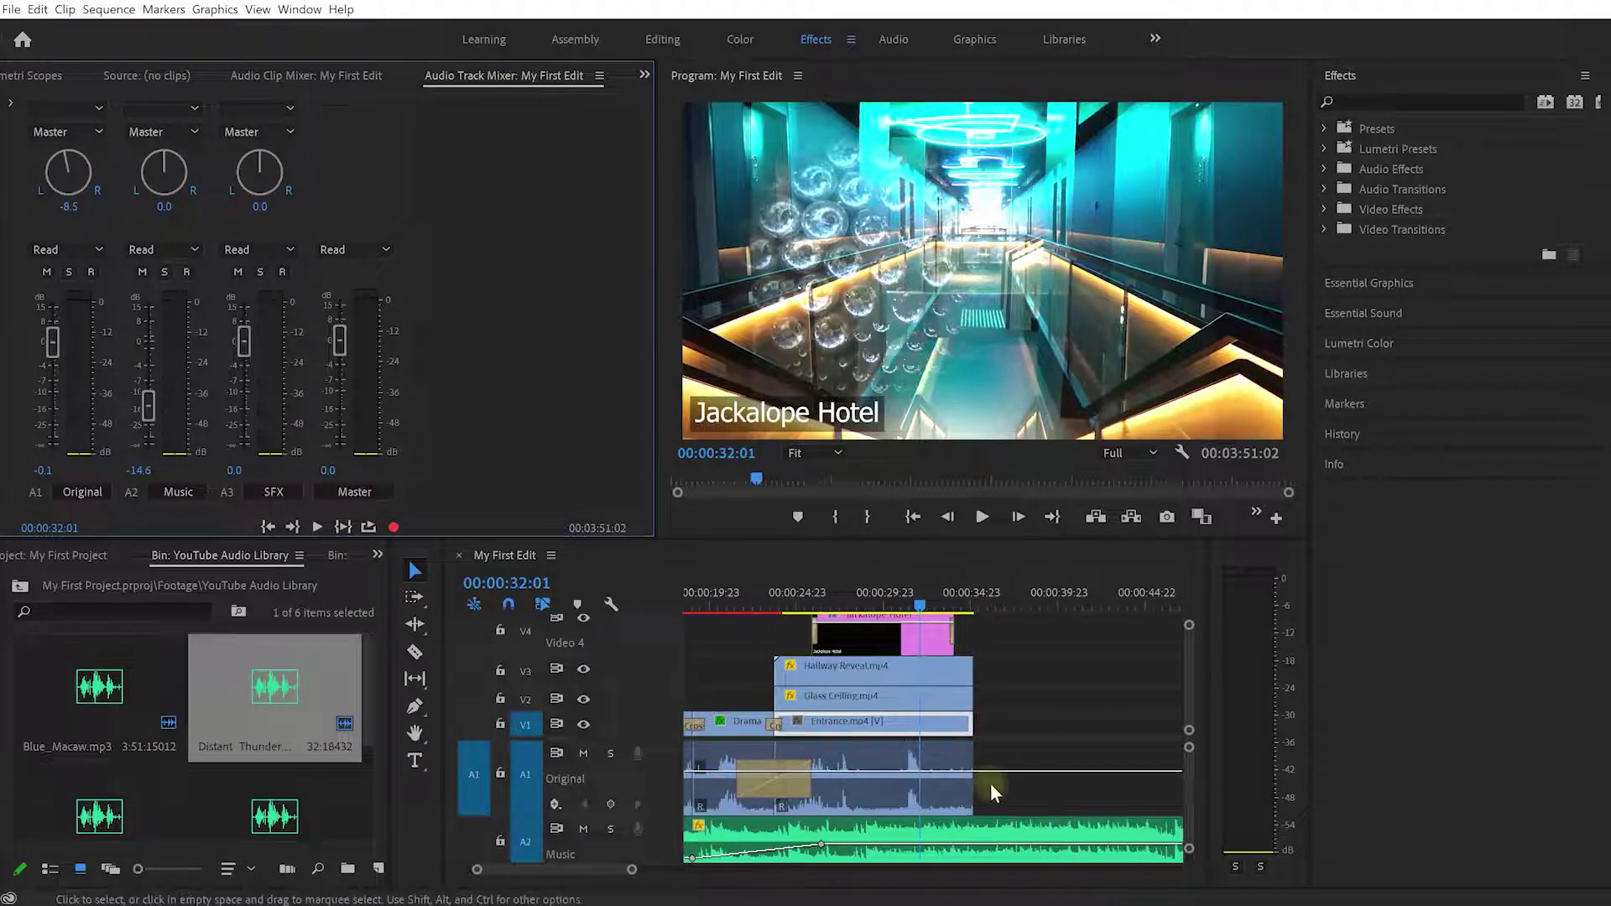
scroll(923, 780, "down", 3)
scroll(1048, 767, "up", 5)
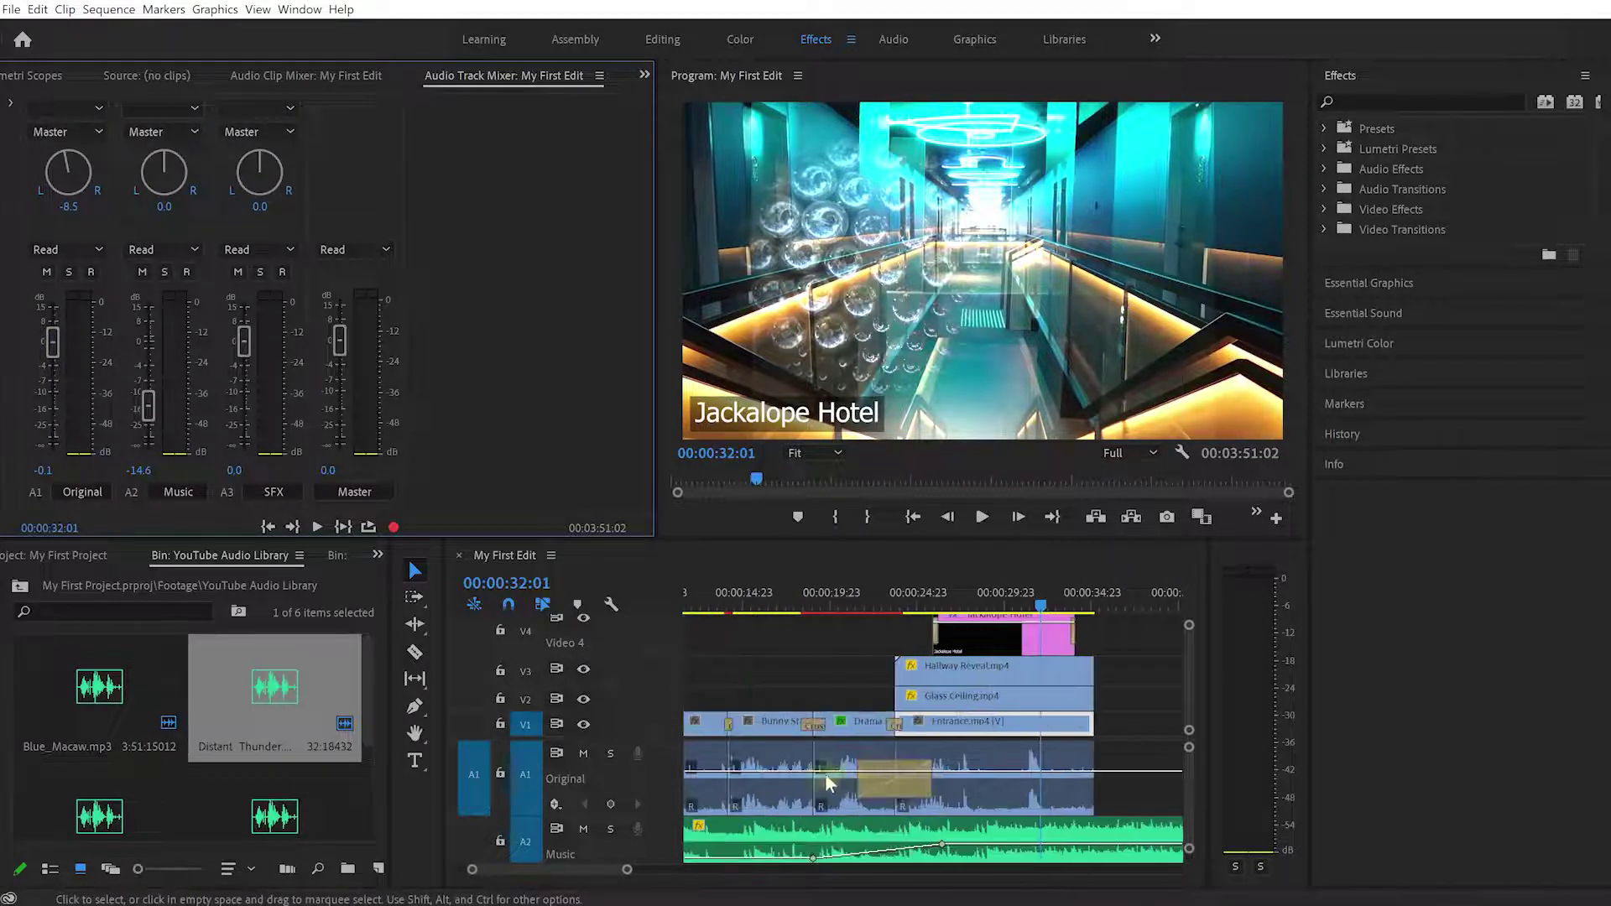
scroll(985, 789, "down", 1)
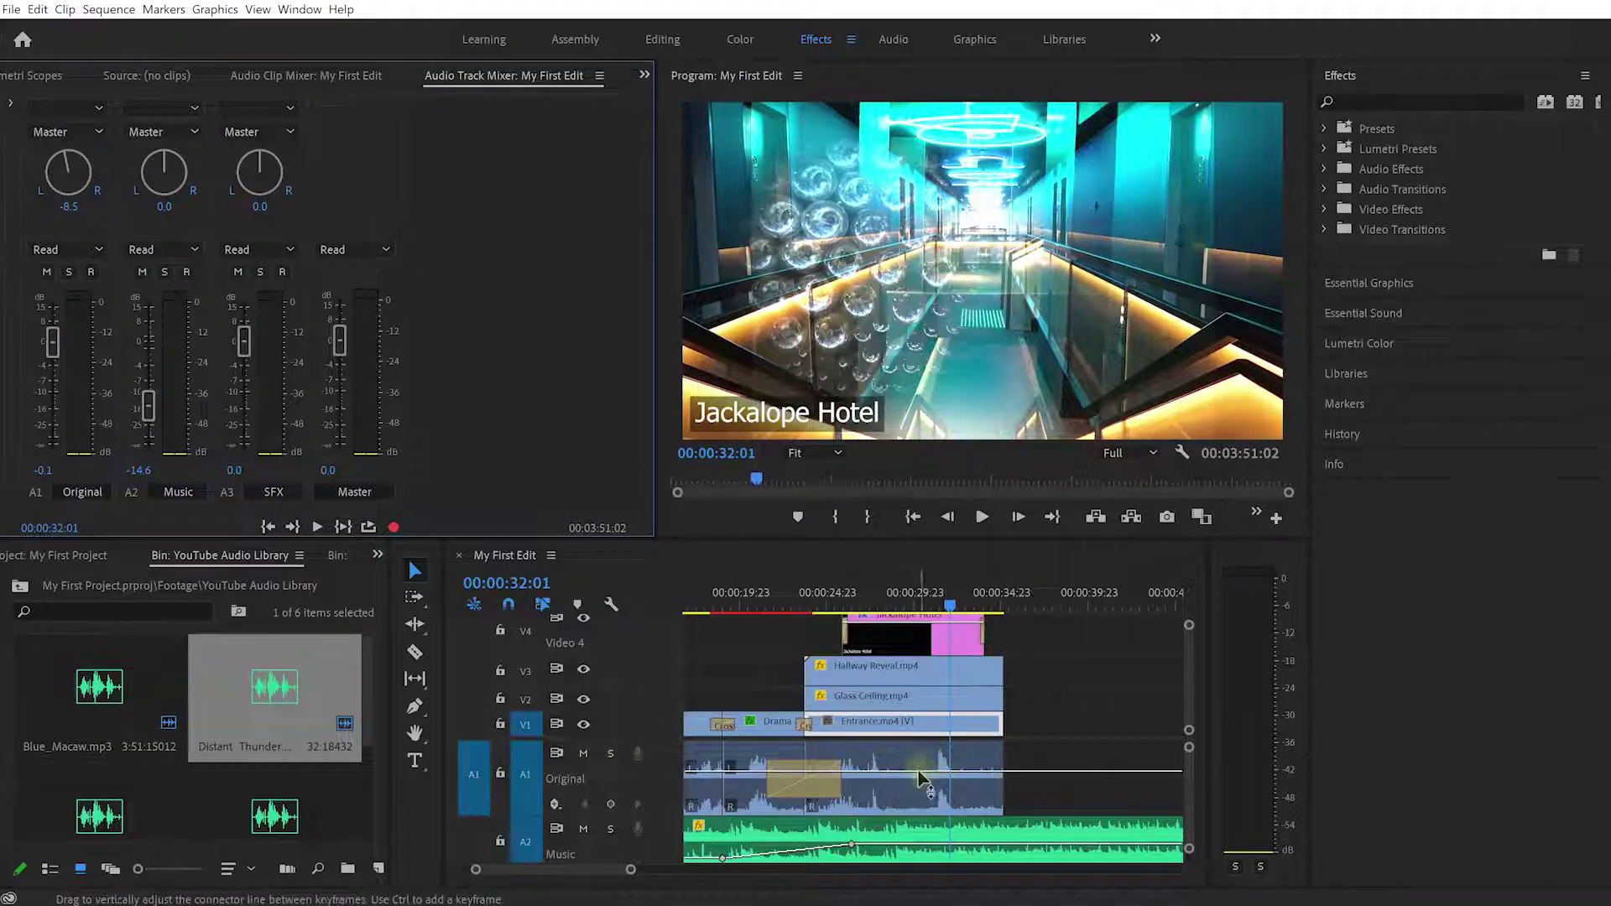
scroll(917, 781, "up", 1)
scroll(918, 780, "up", 1)
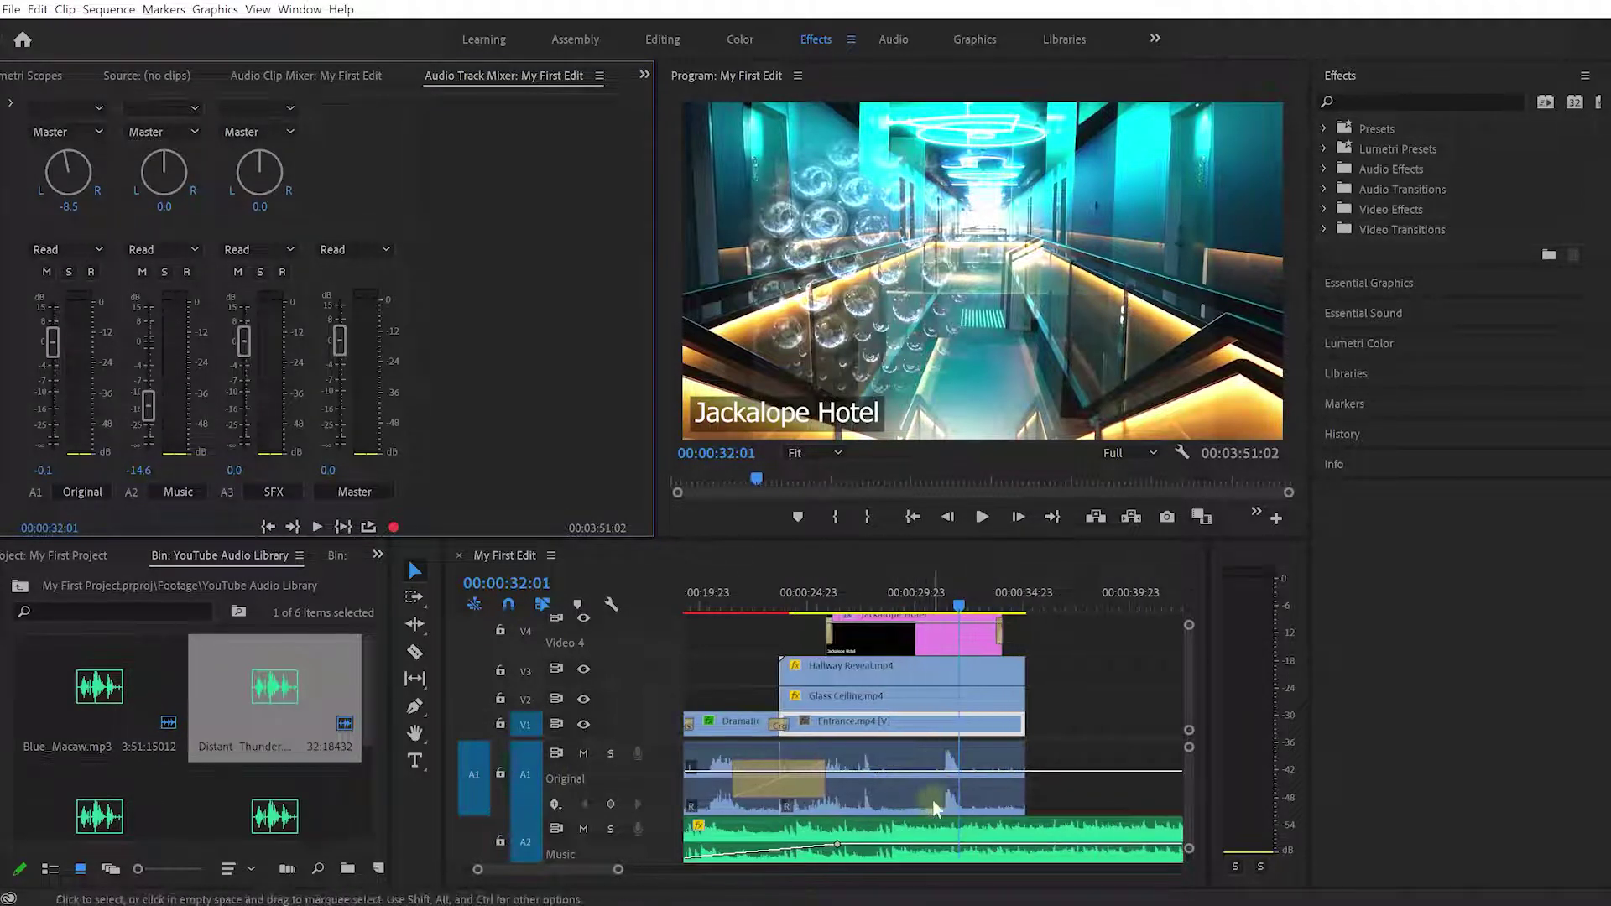
Step: Add Original volume keyframes: one lowered to -22 dB and moved earlier, and a later one raised
left_click(965, 770, "ctrl")
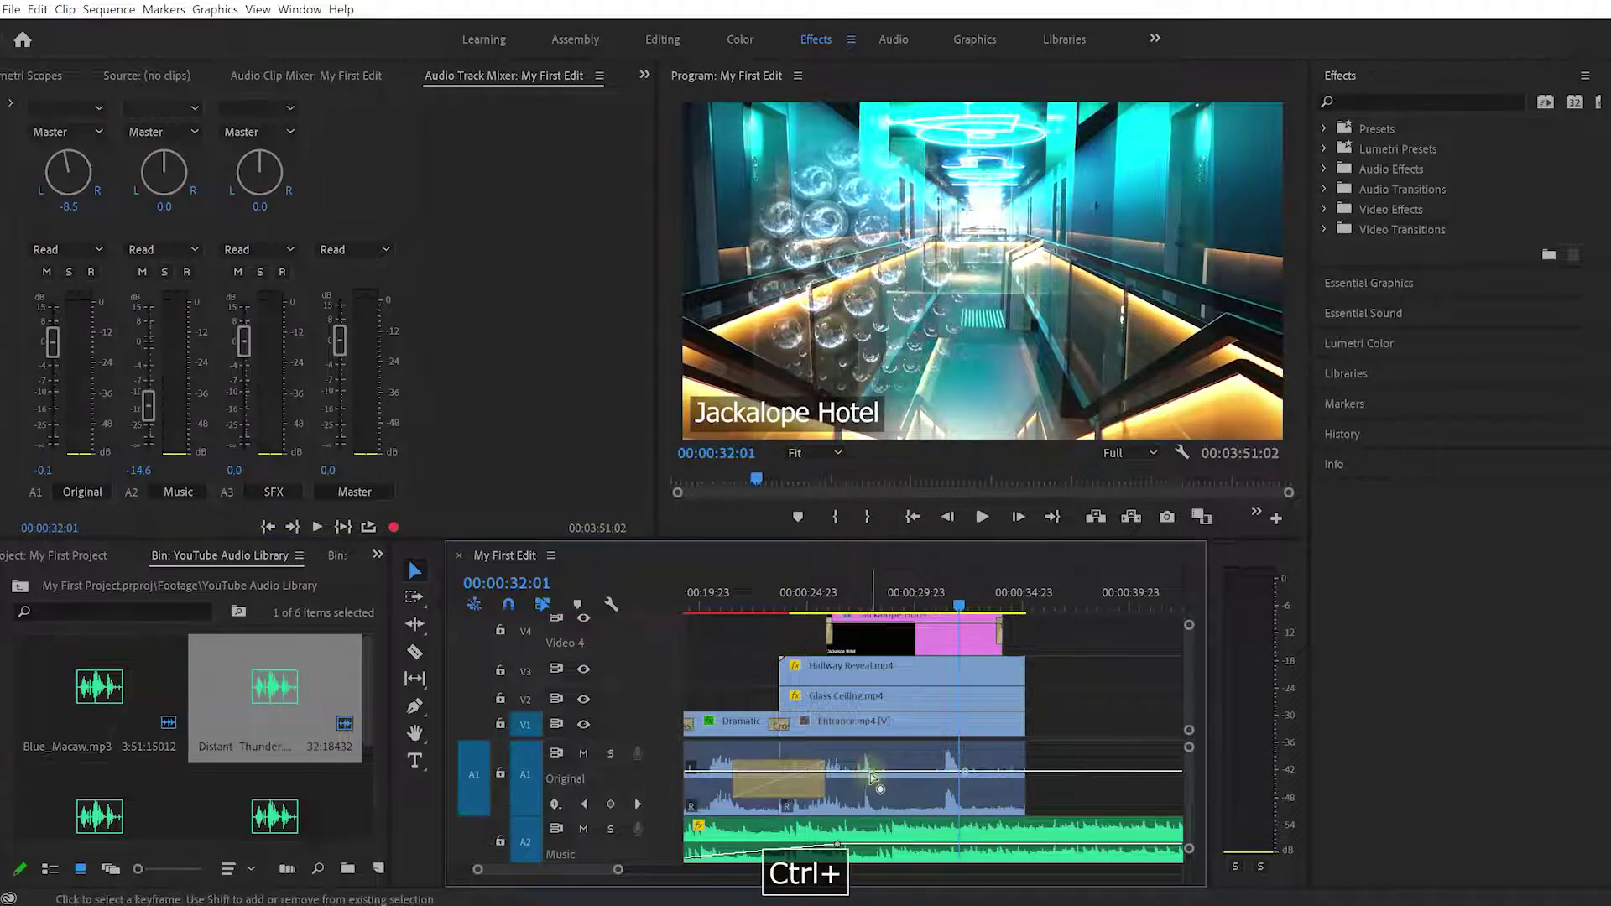
left_click(869, 773, "ctrl")
left_click_drag(869, 772, 868, 795)
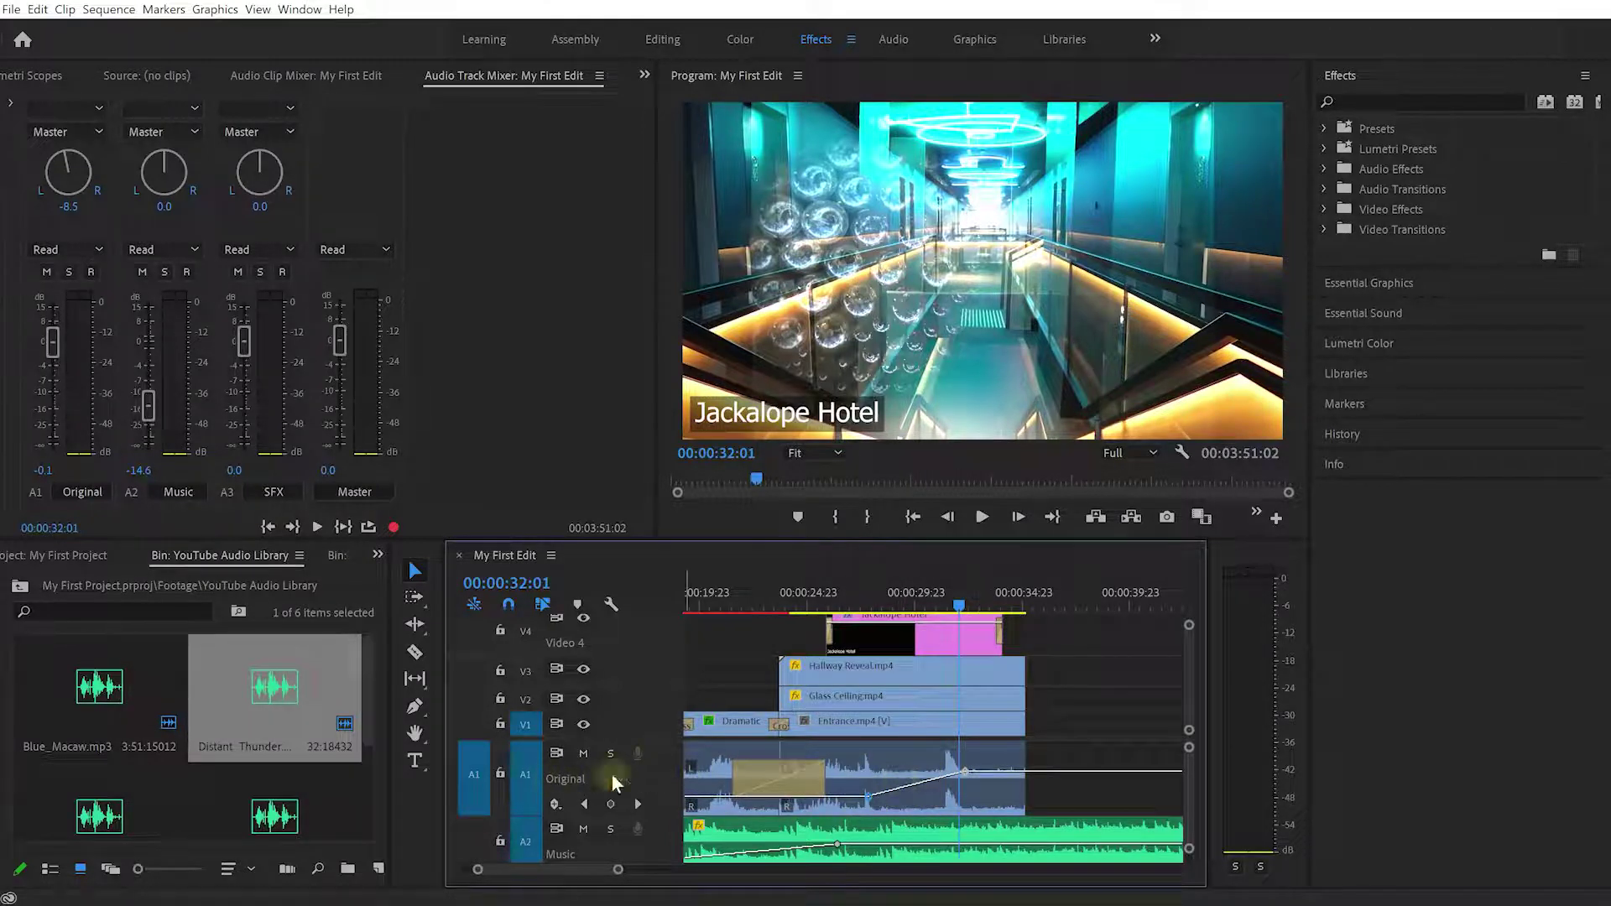
left_click_drag(873, 802, 708, 800)
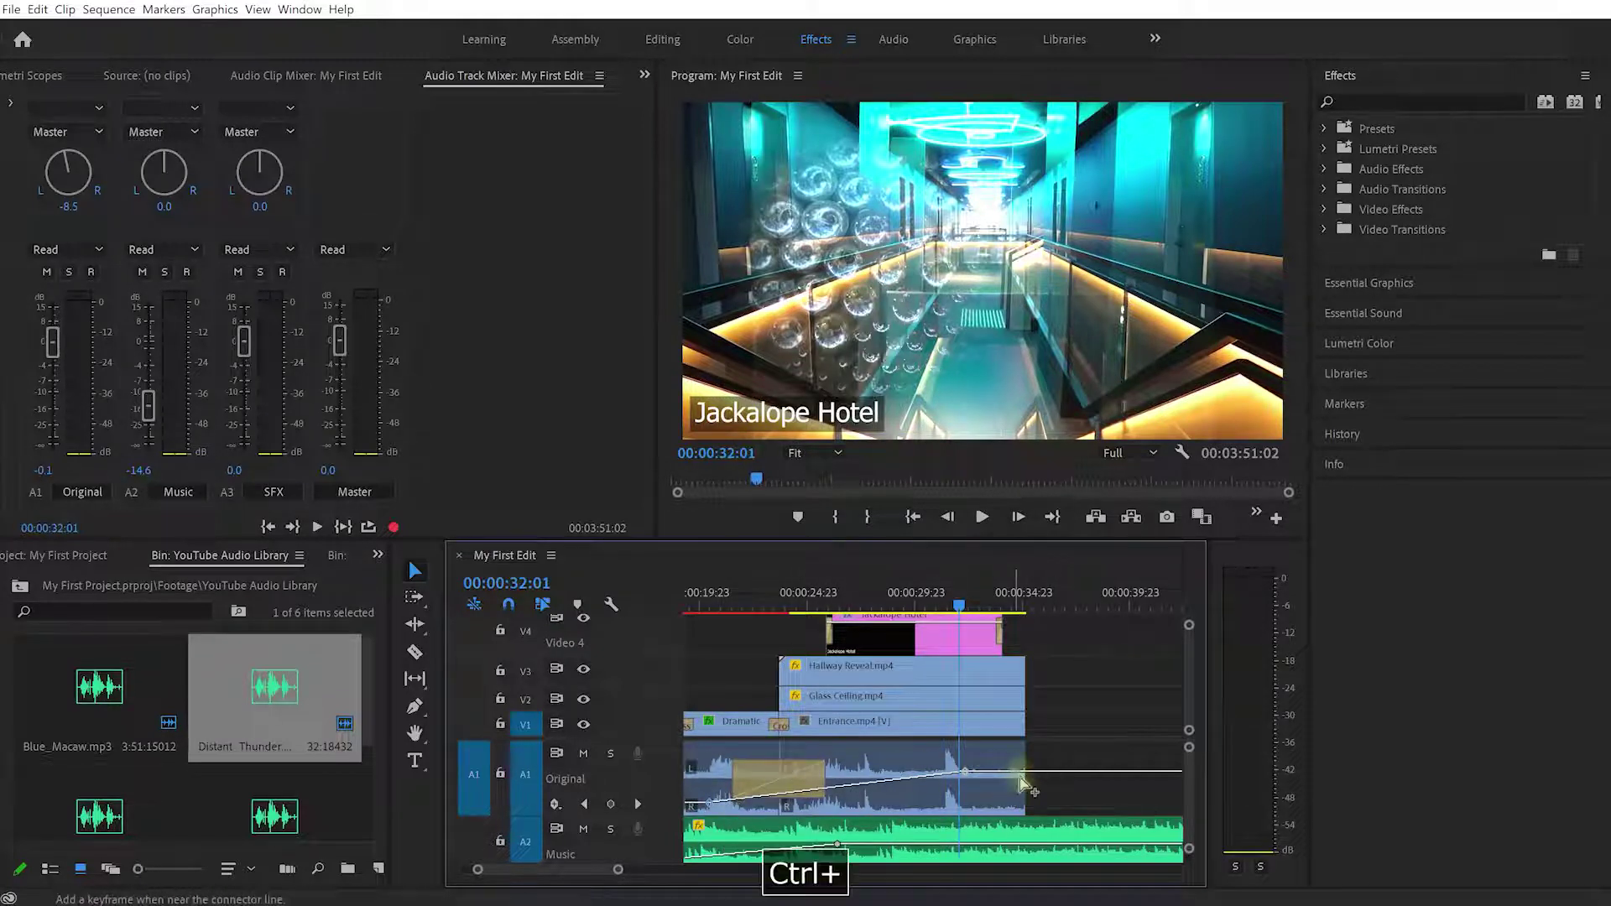
left_click(1070, 771, "ctrl")
left_click_drag(1071, 770, 1100, 791)
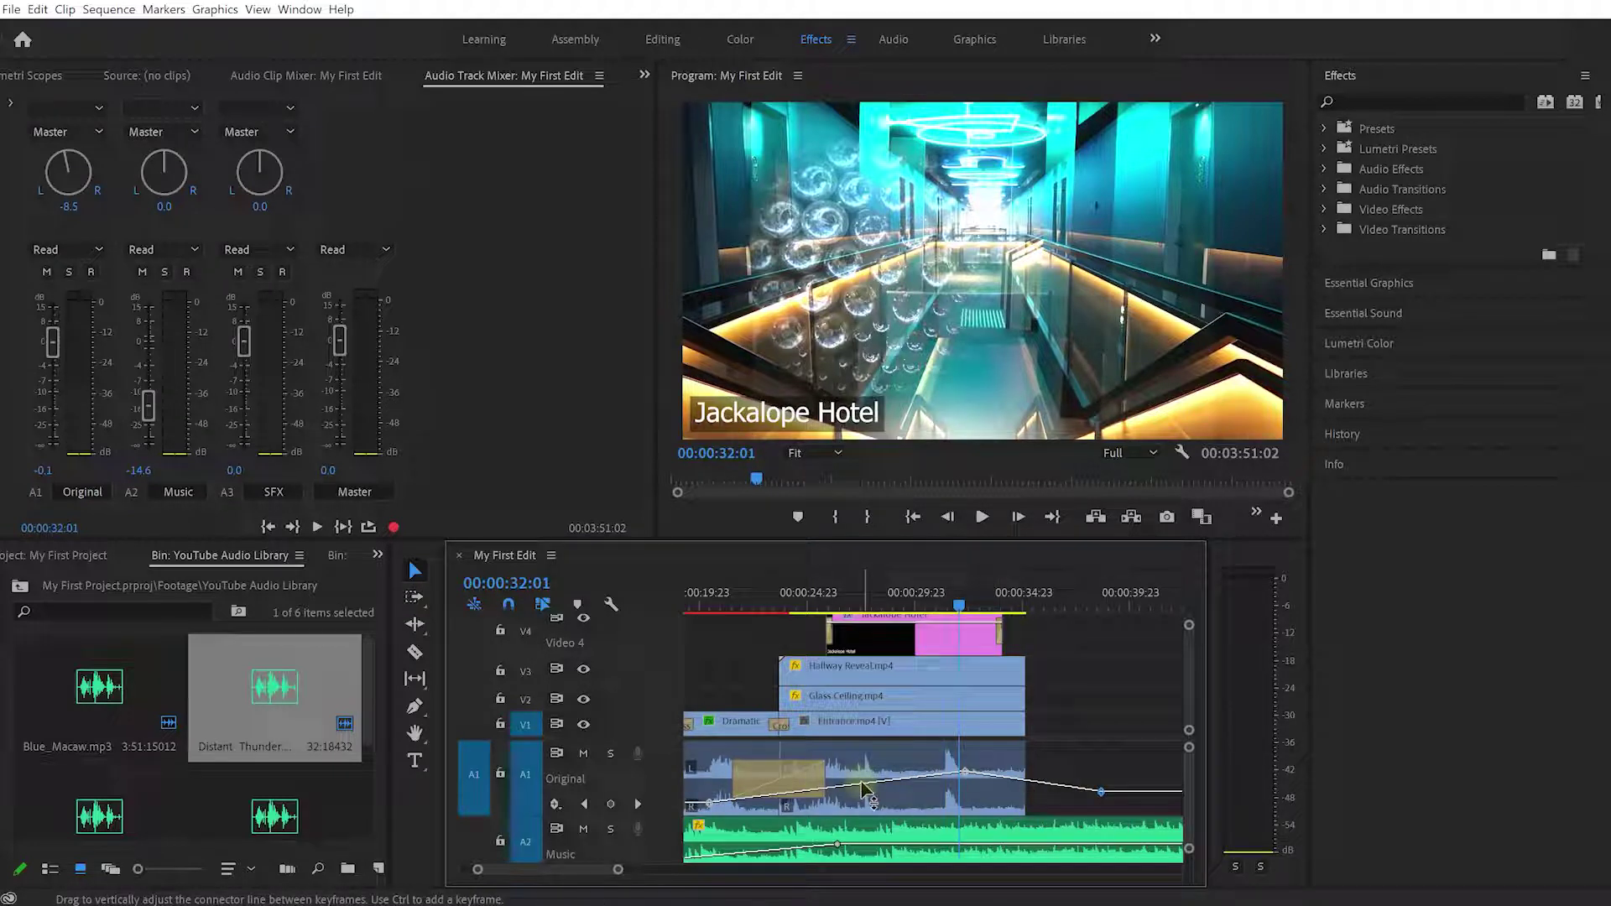
key("minus")
key("minus")
key("minus")
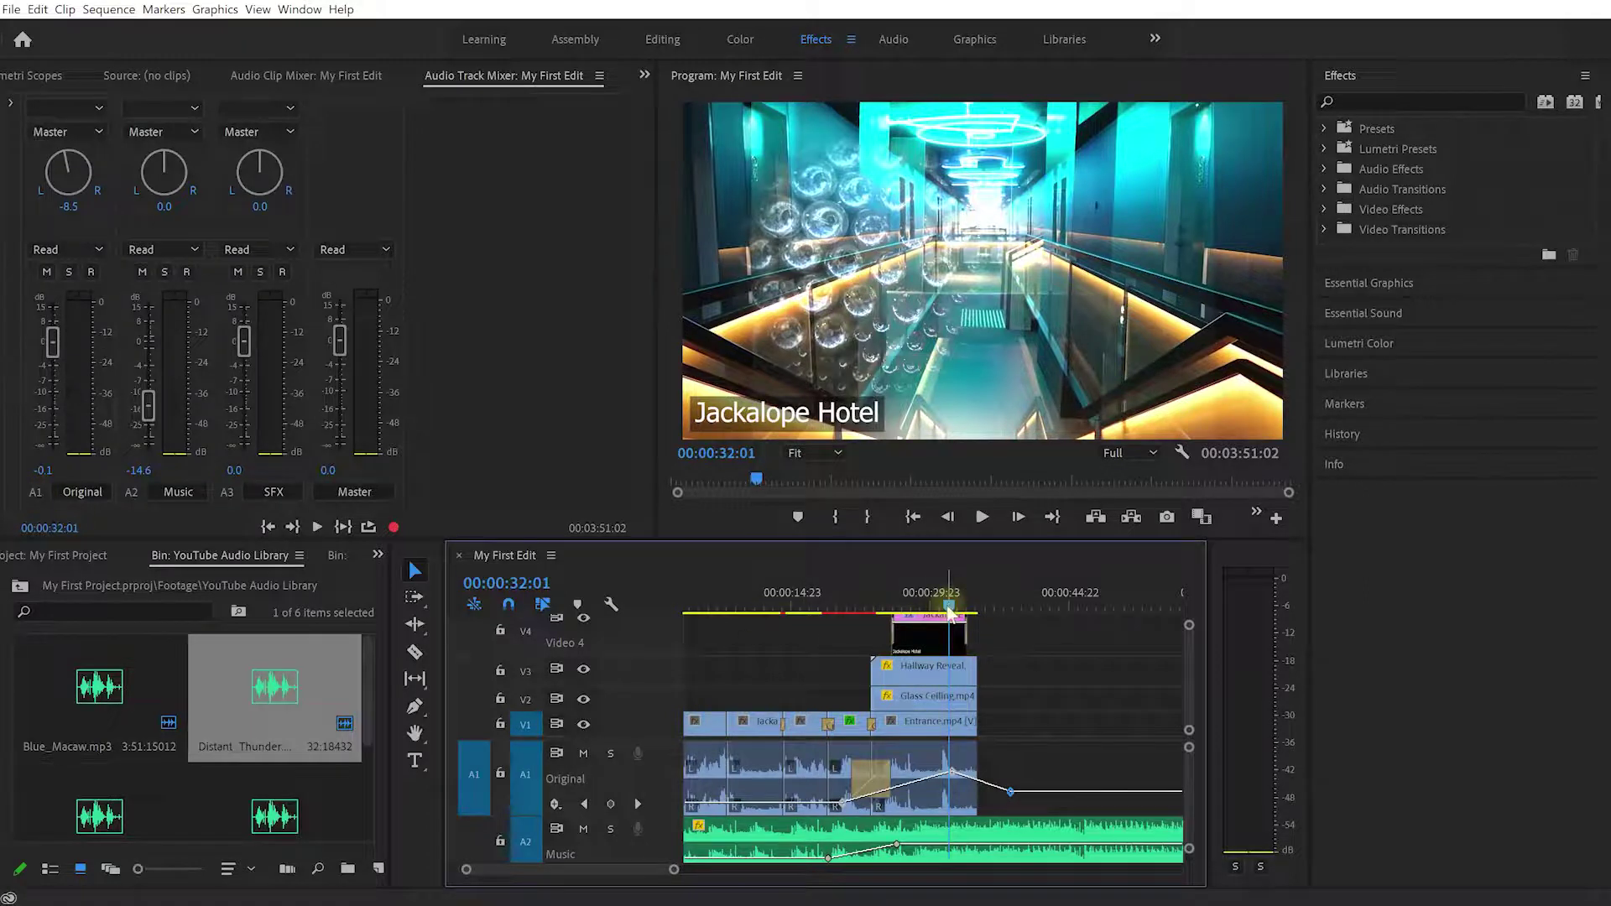
left_click_drag(950, 609, 881, 615)
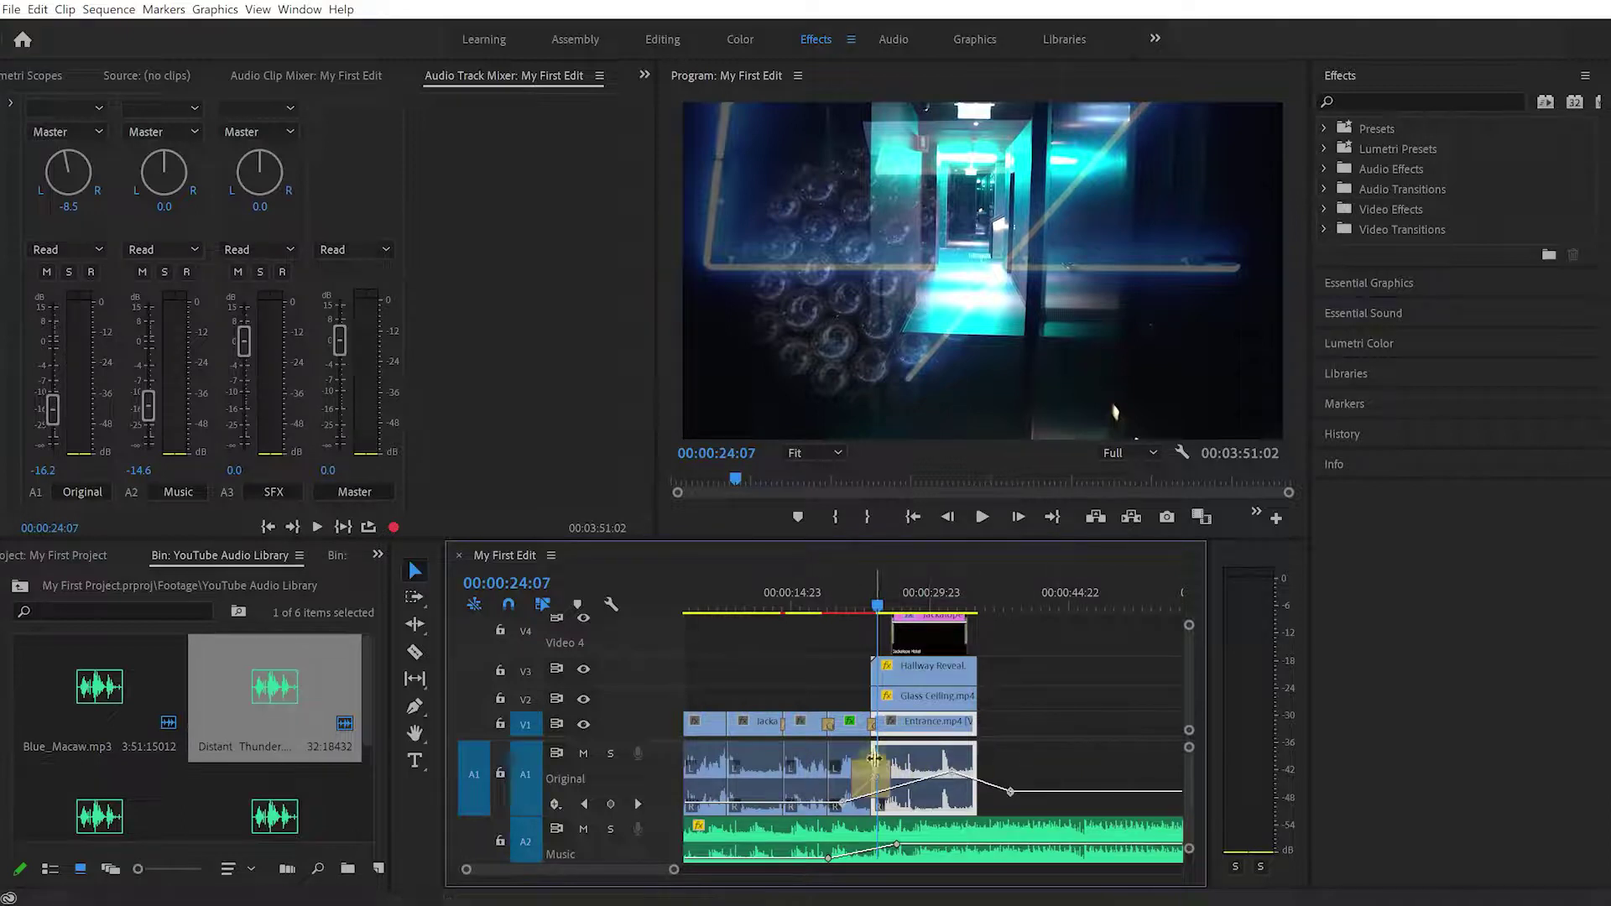
left_click_drag(864, 591, 823, 610)
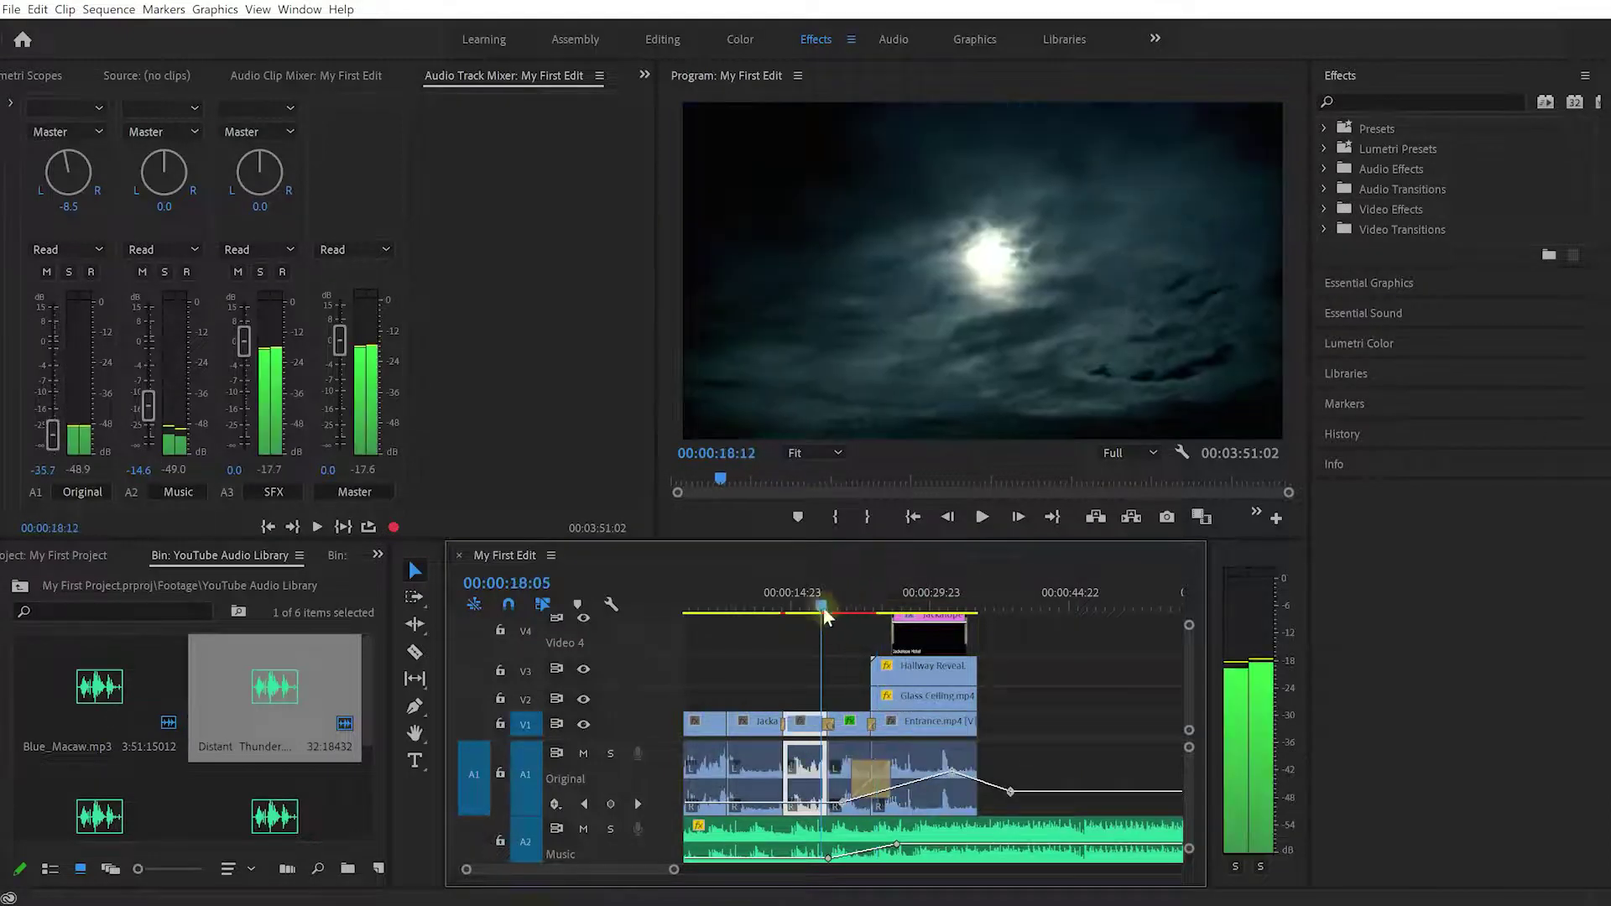
key("space")
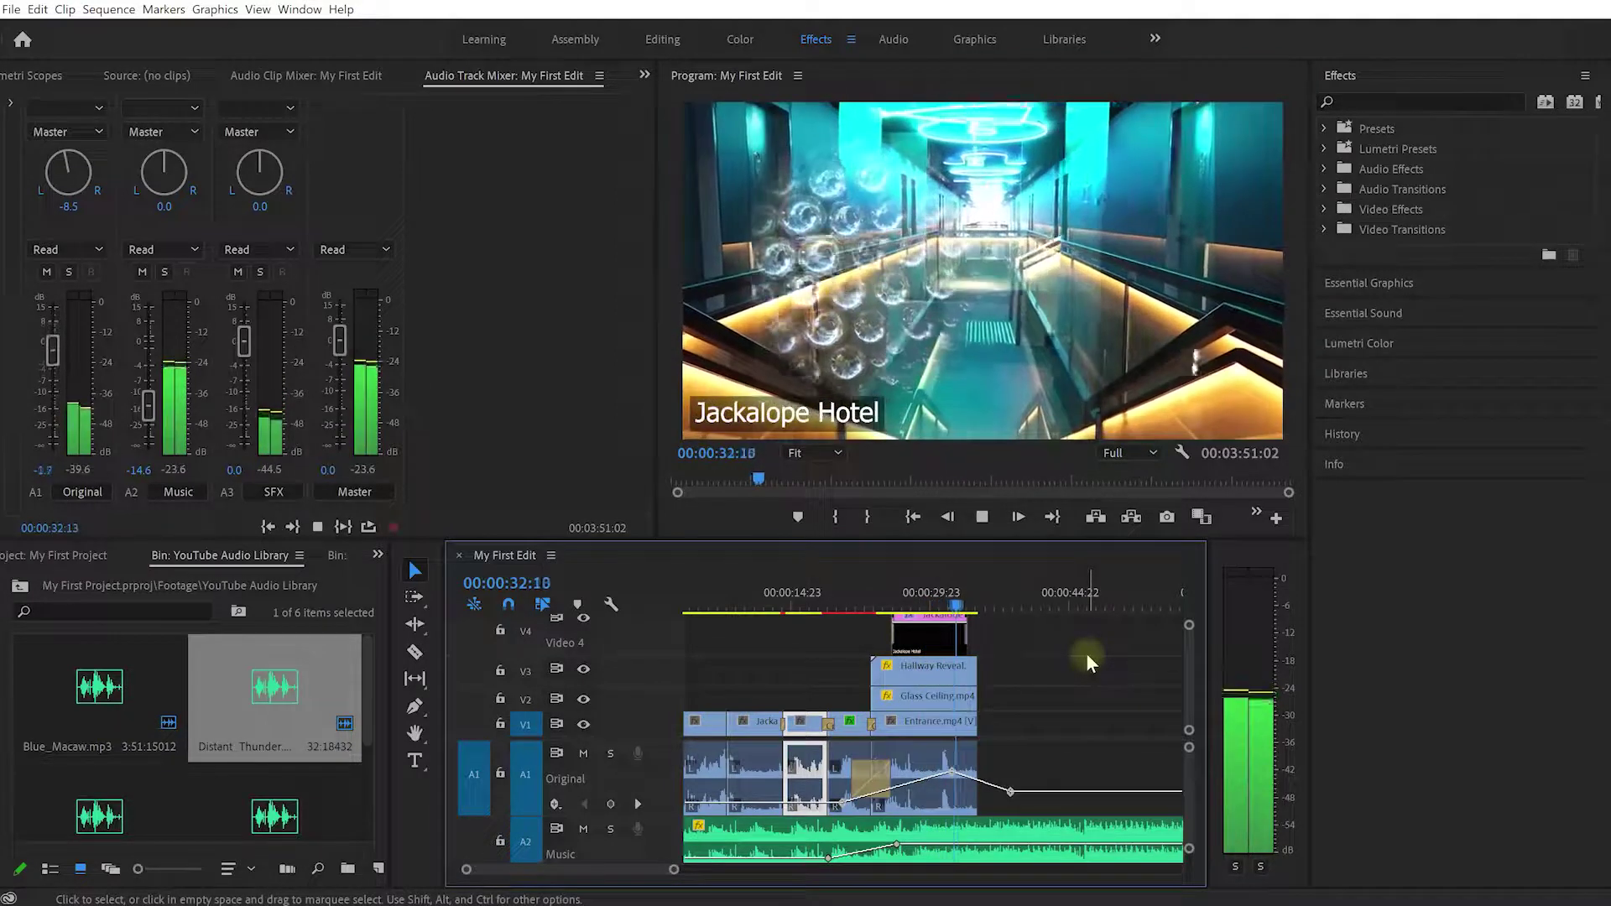
key("space")
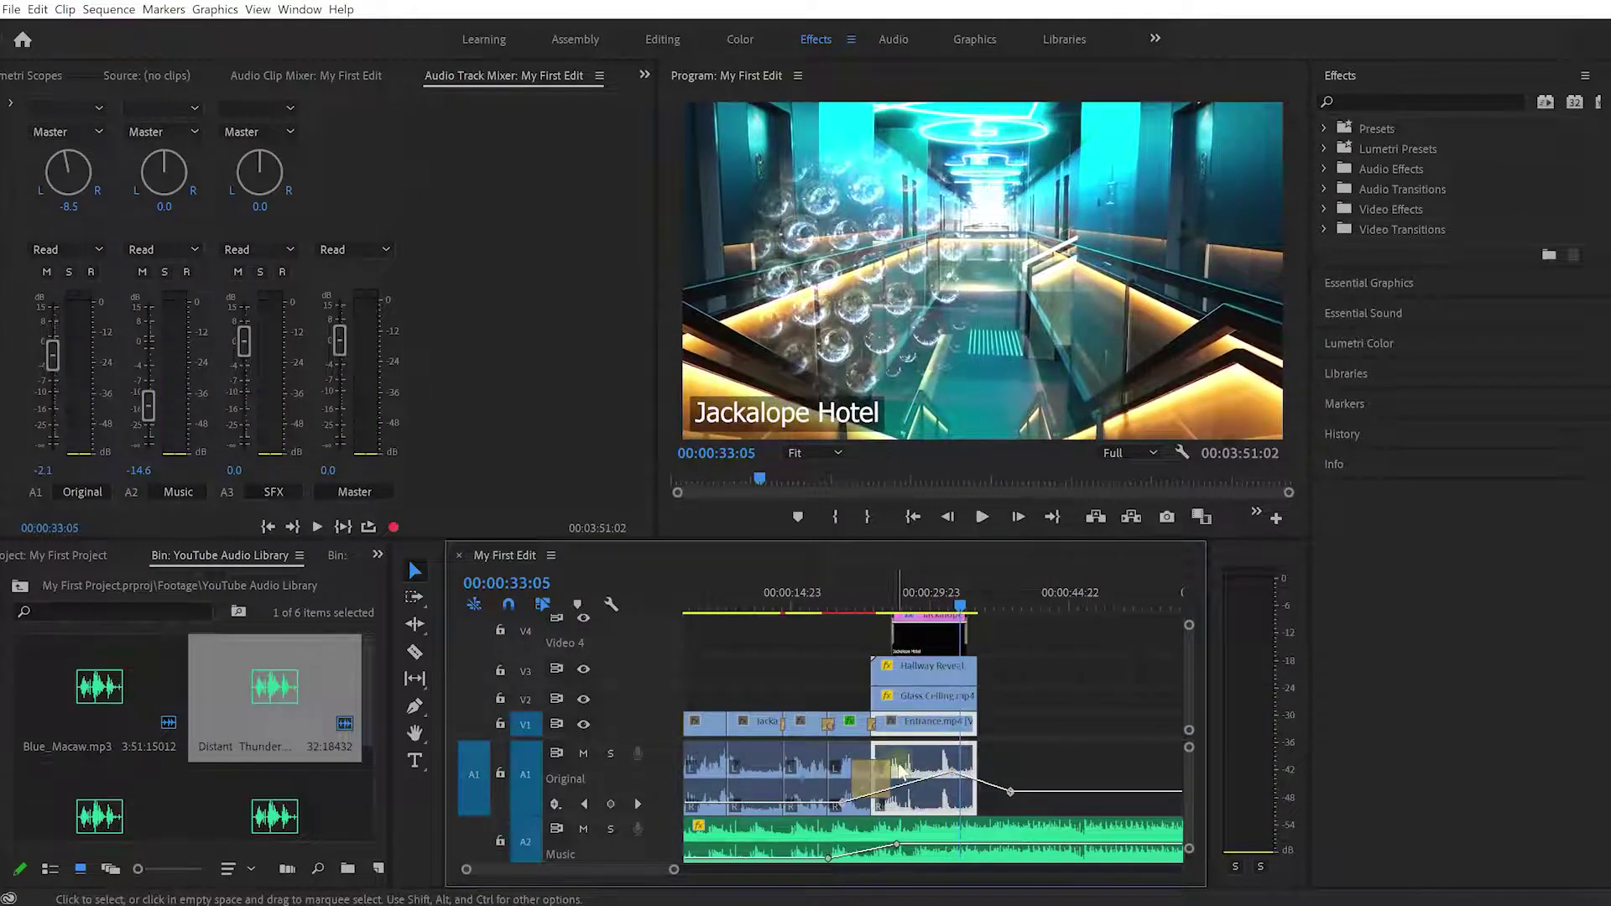
Step: Switch the A1 Original track's keyframe display to Track Panner > Balance
scroll(913, 779, "up", 2, "alt")
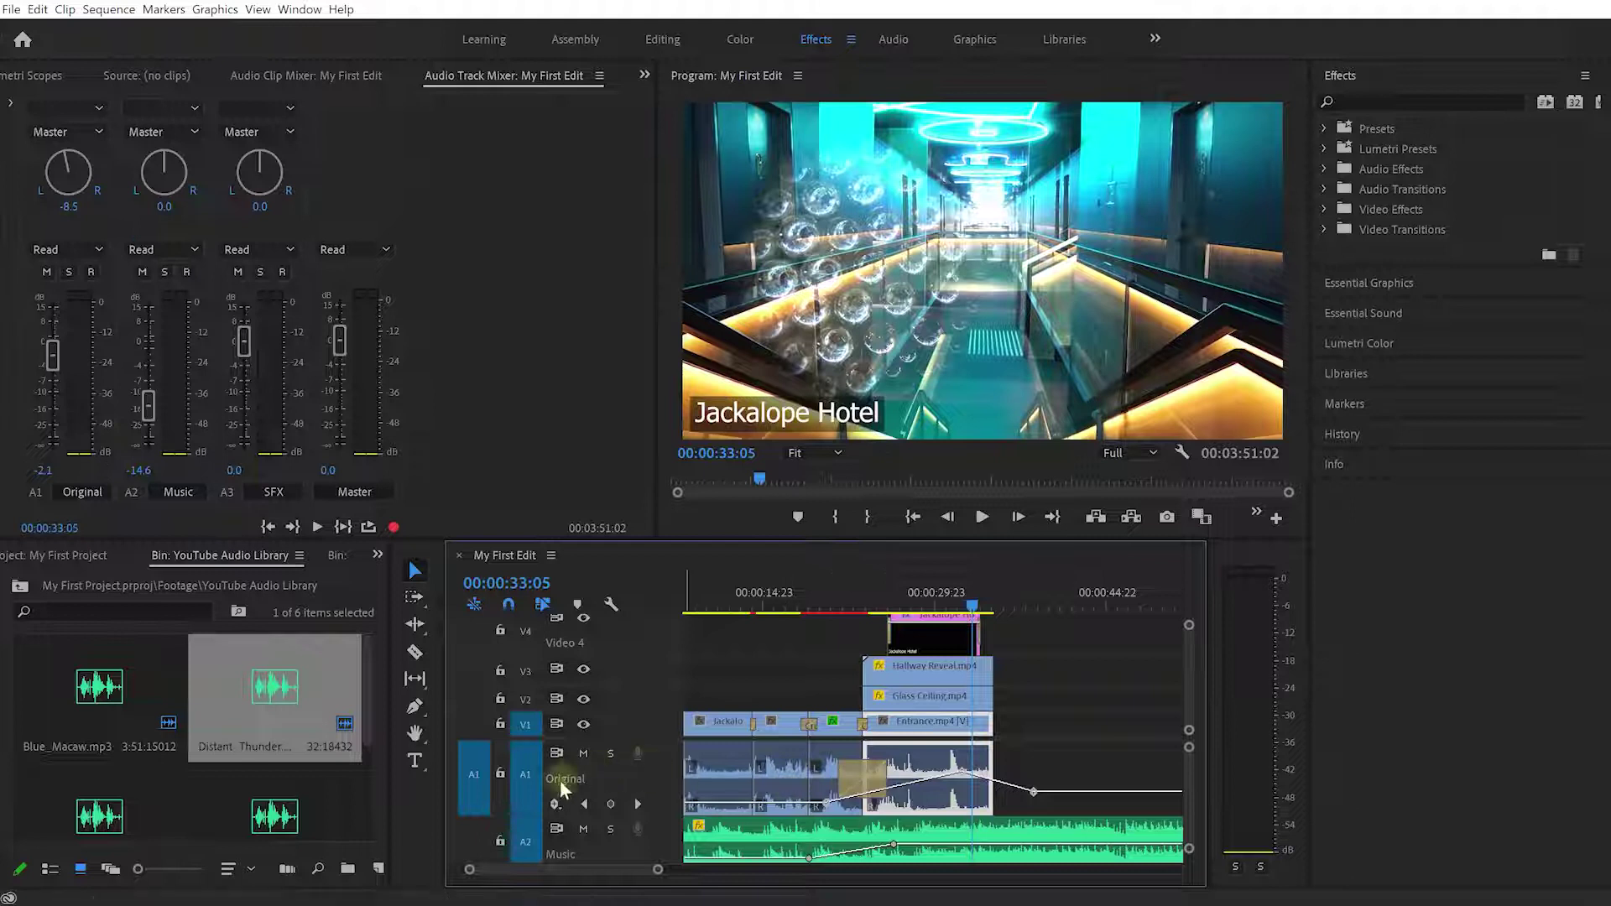
left_click(556, 805)
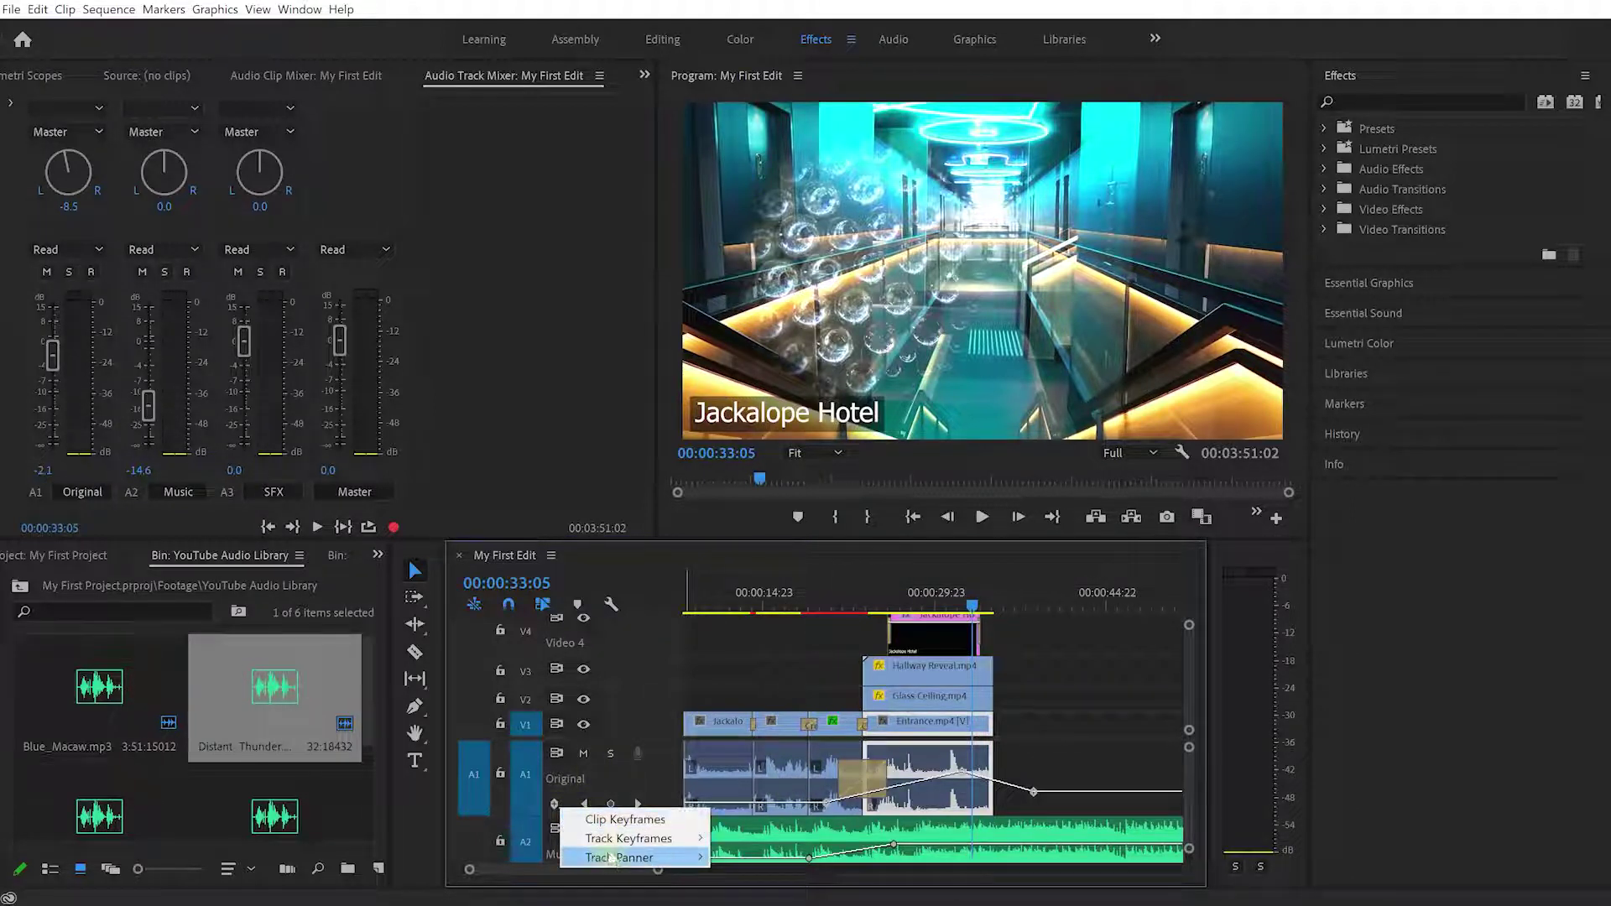
mouse_move(611, 859)
left_click(745, 860)
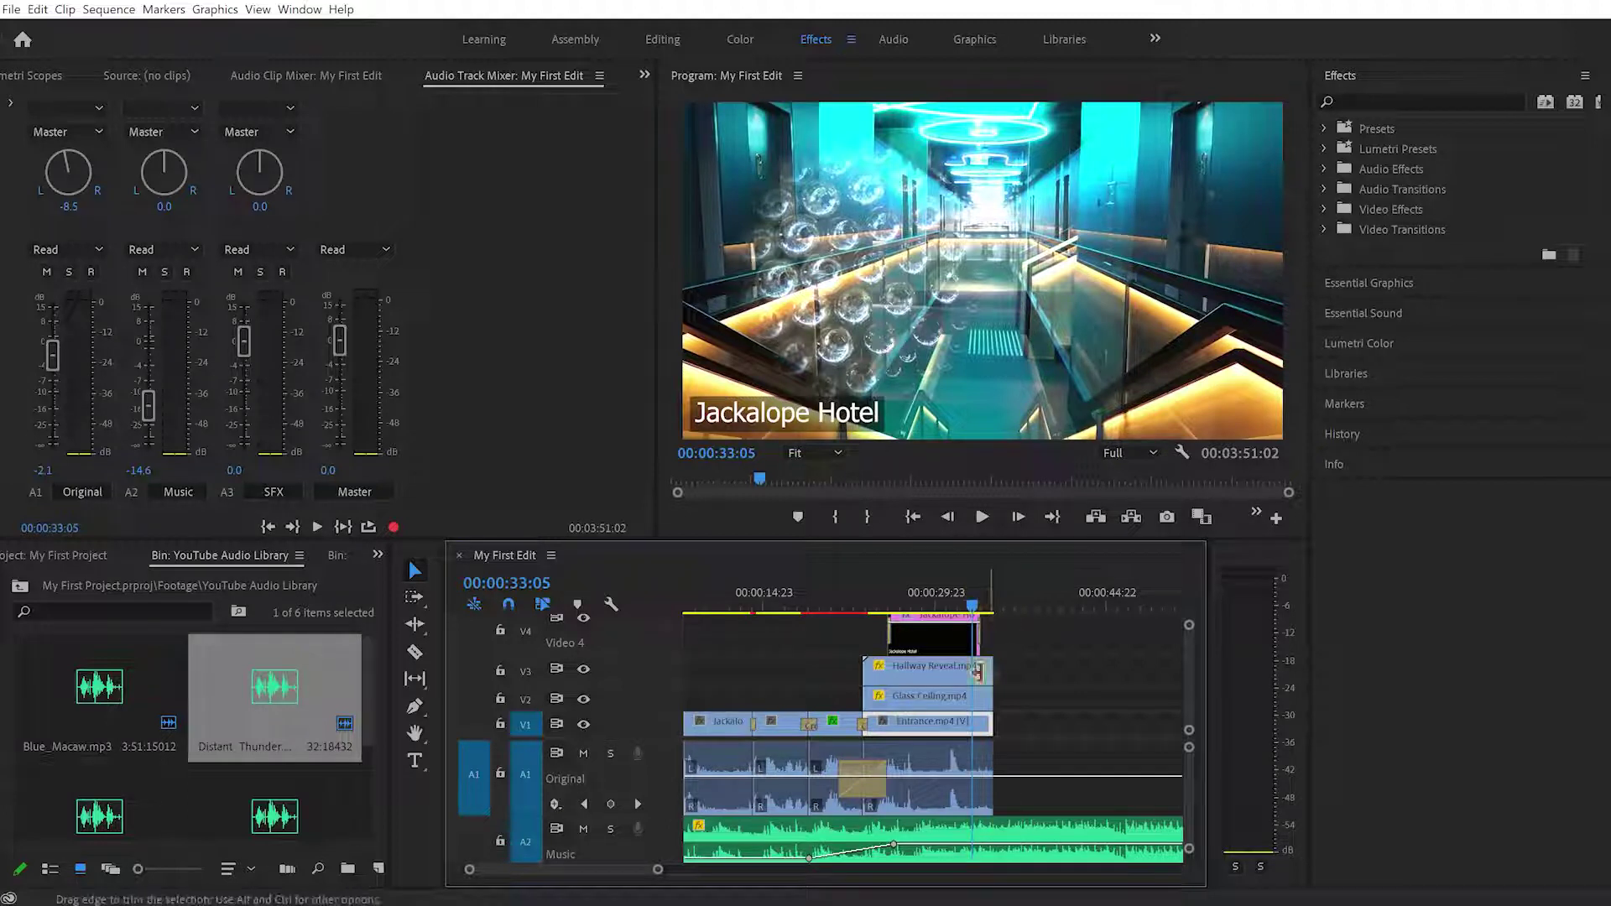
Step: Swing the Original track's balance line far left, then back to about -1.5
left_click_drag(929, 779, 929, 764)
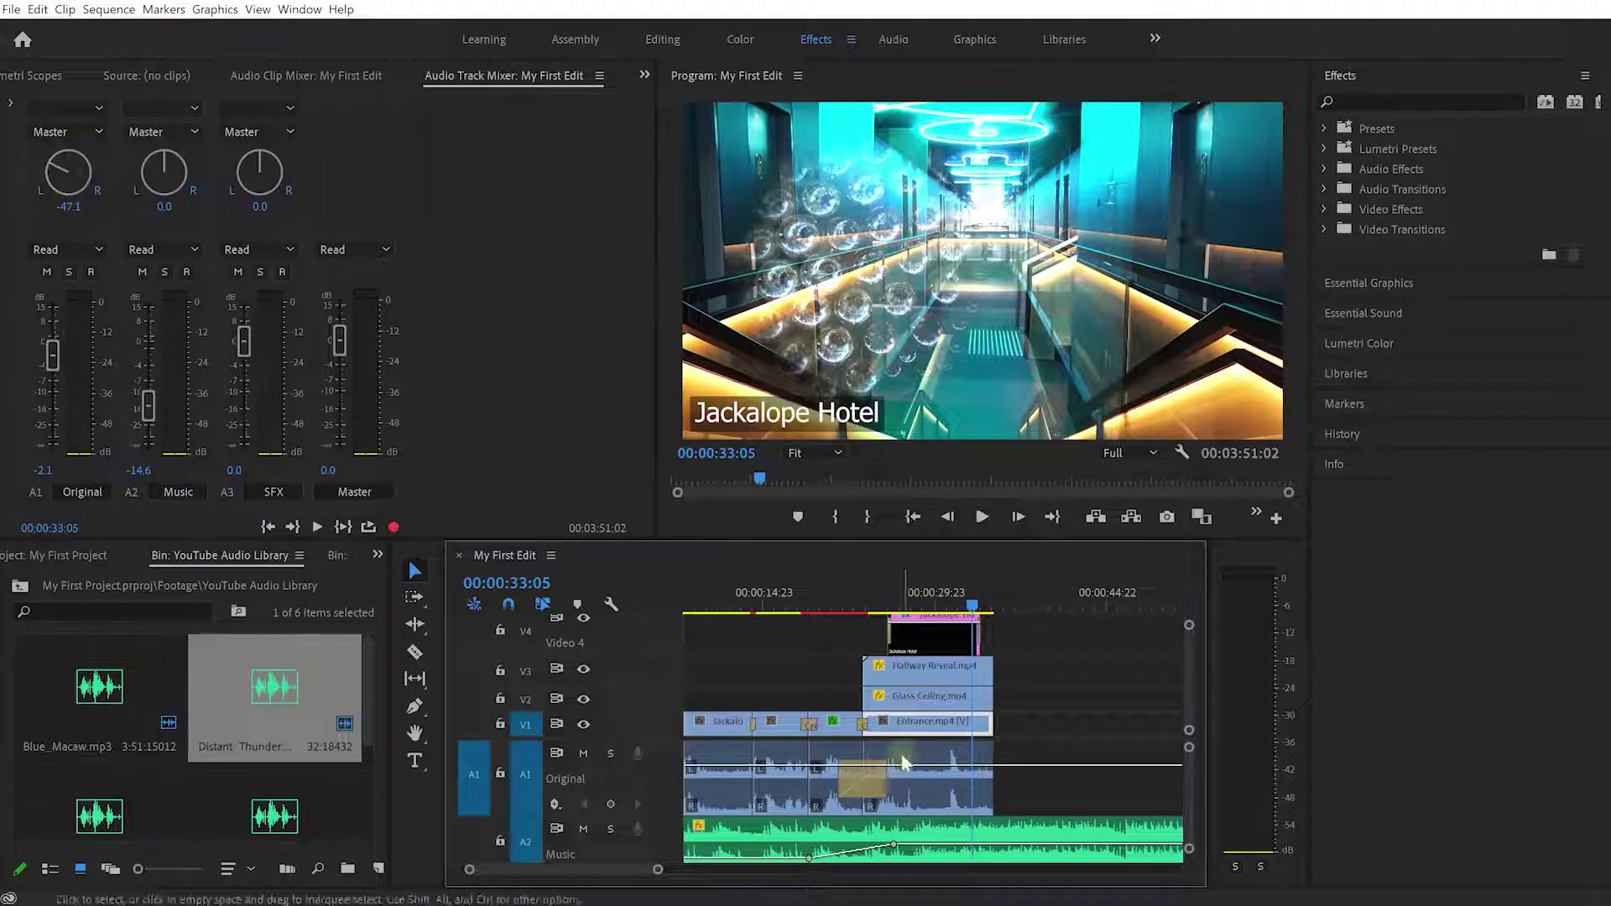
left_click_drag(909, 764, 910, 778)
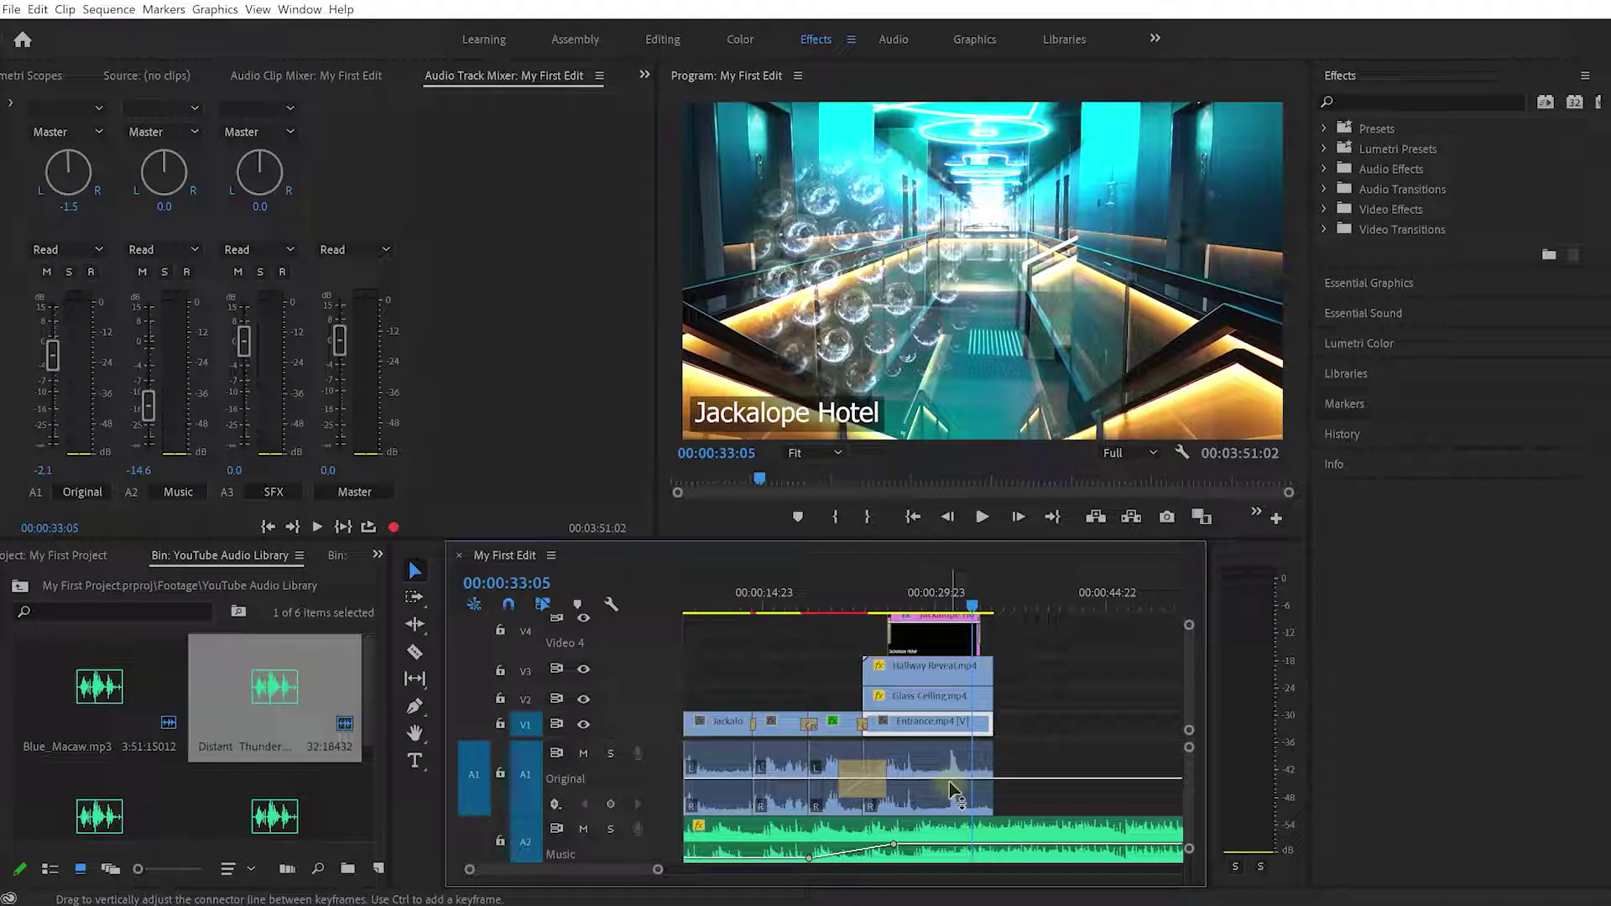
Step: Set the A1 Original track's keyframe display back to Clip Keyframes
left_click(555, 805)
mouse_move(662, 838)
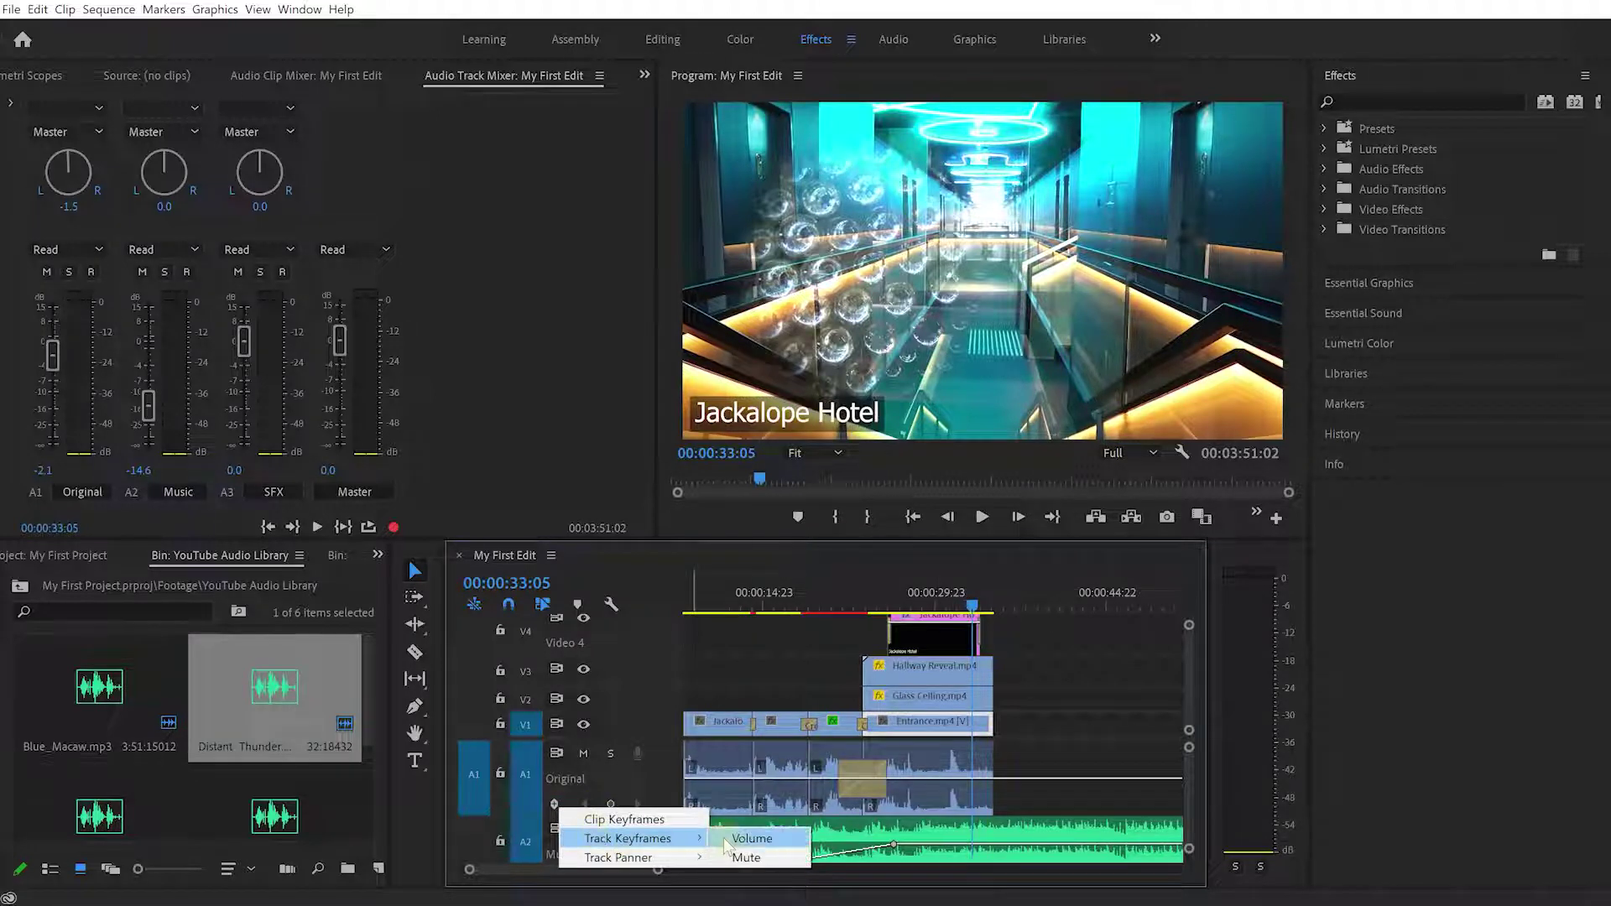
left_click(640, 820)
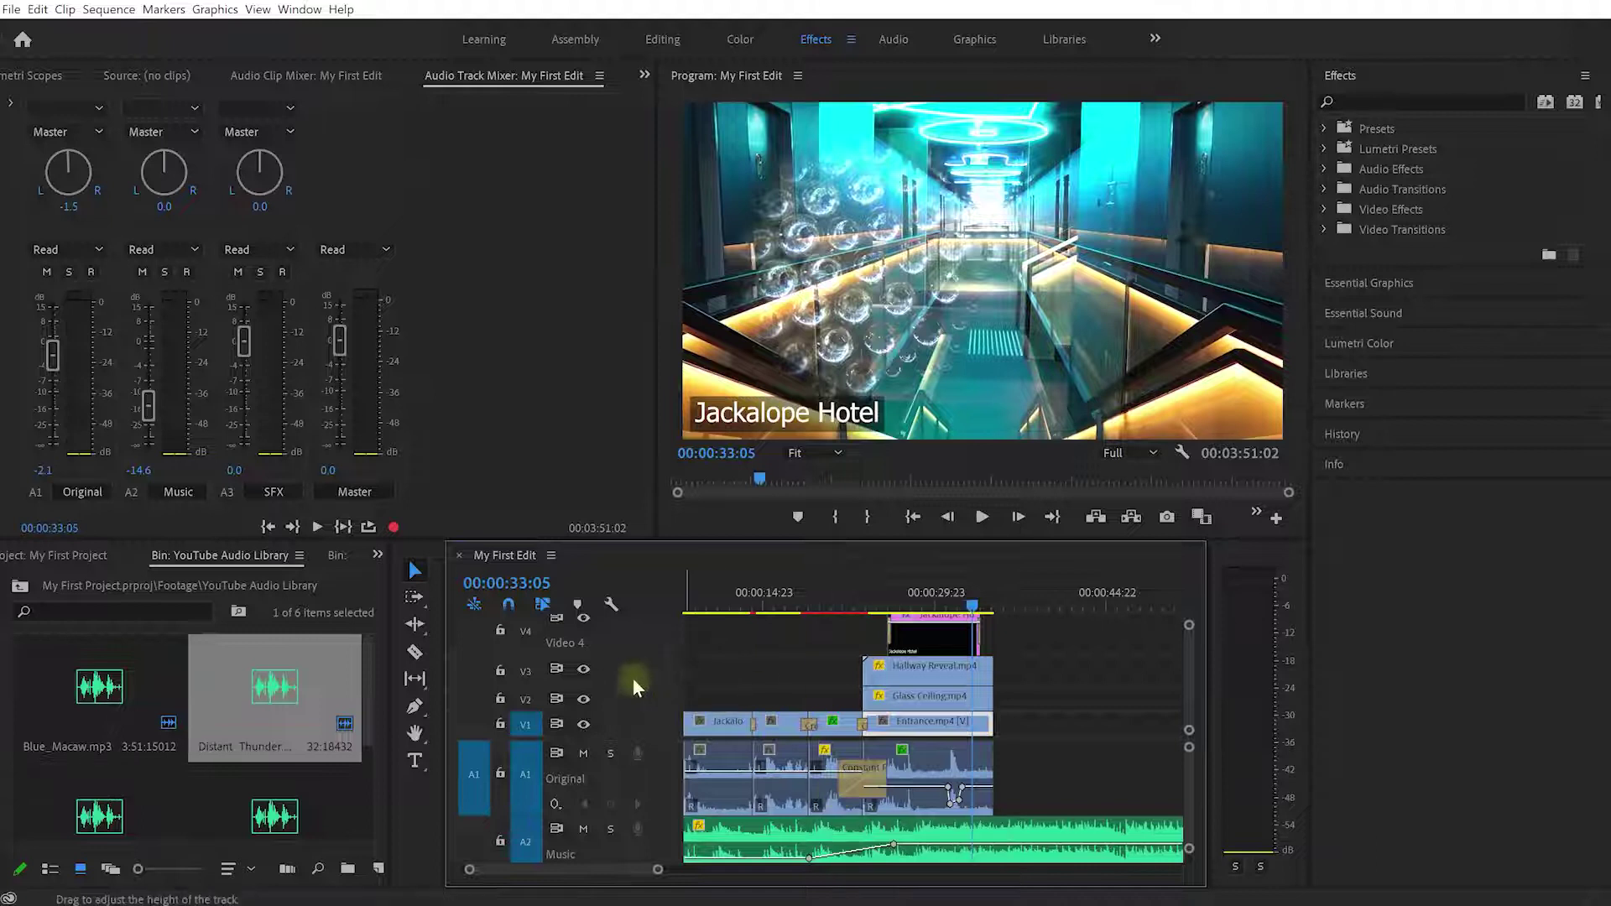
Step: Expand the Video 2 and Video 1 tracks, enlarge the timeline panel, and resize track heights to show SFX
double_click(656, 695)
double_click(656, 719)
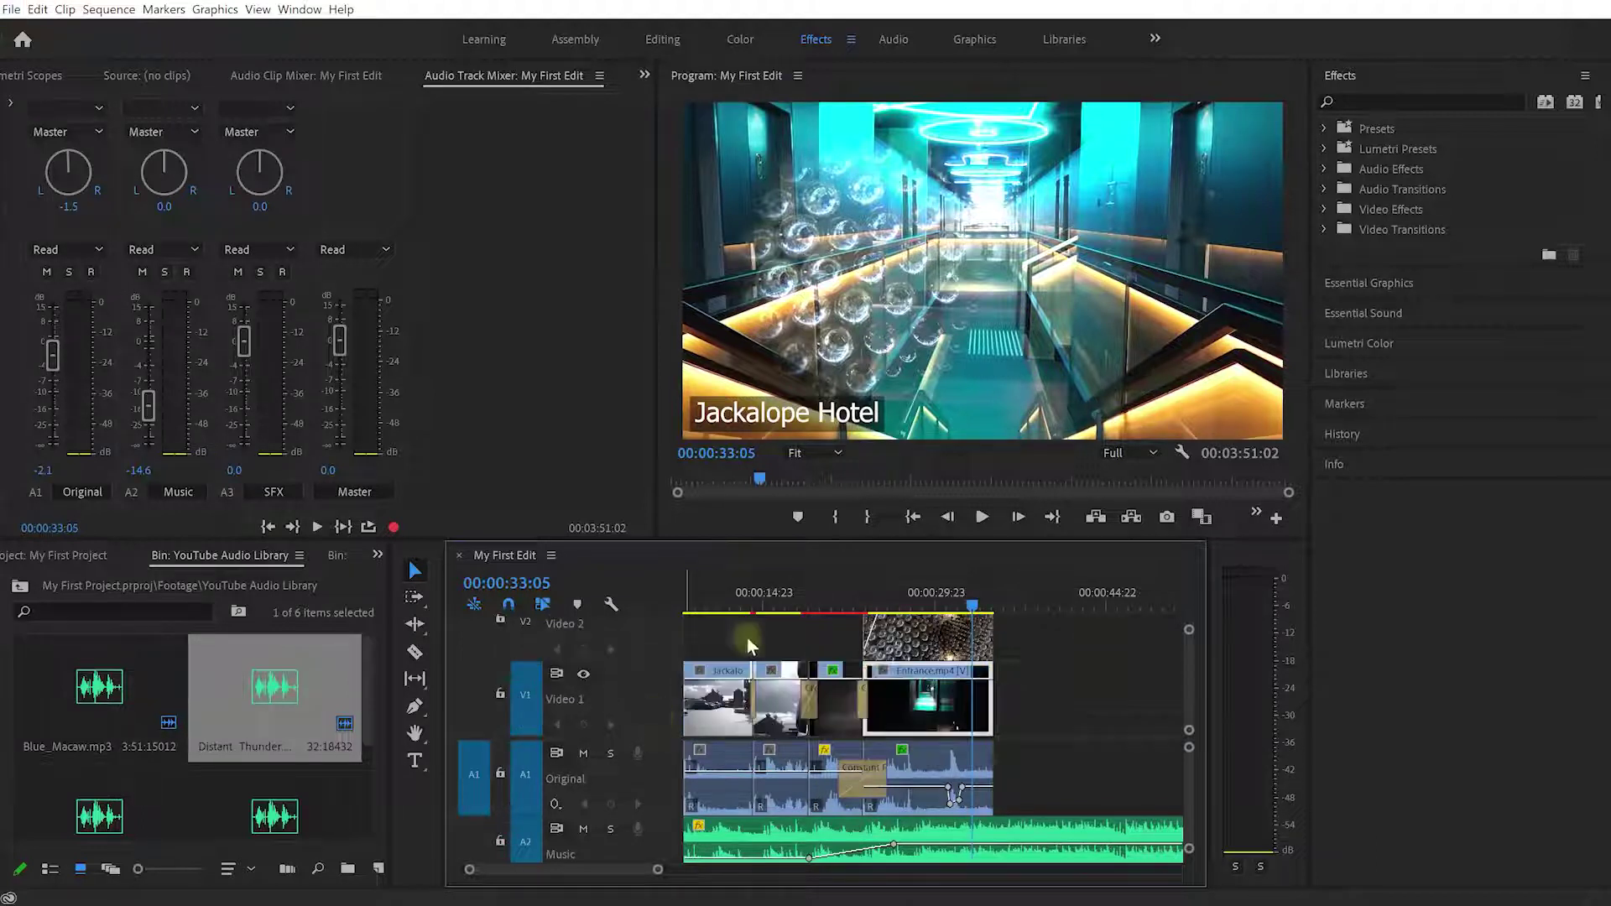
left_click_drag(816, 540, 815, 424)
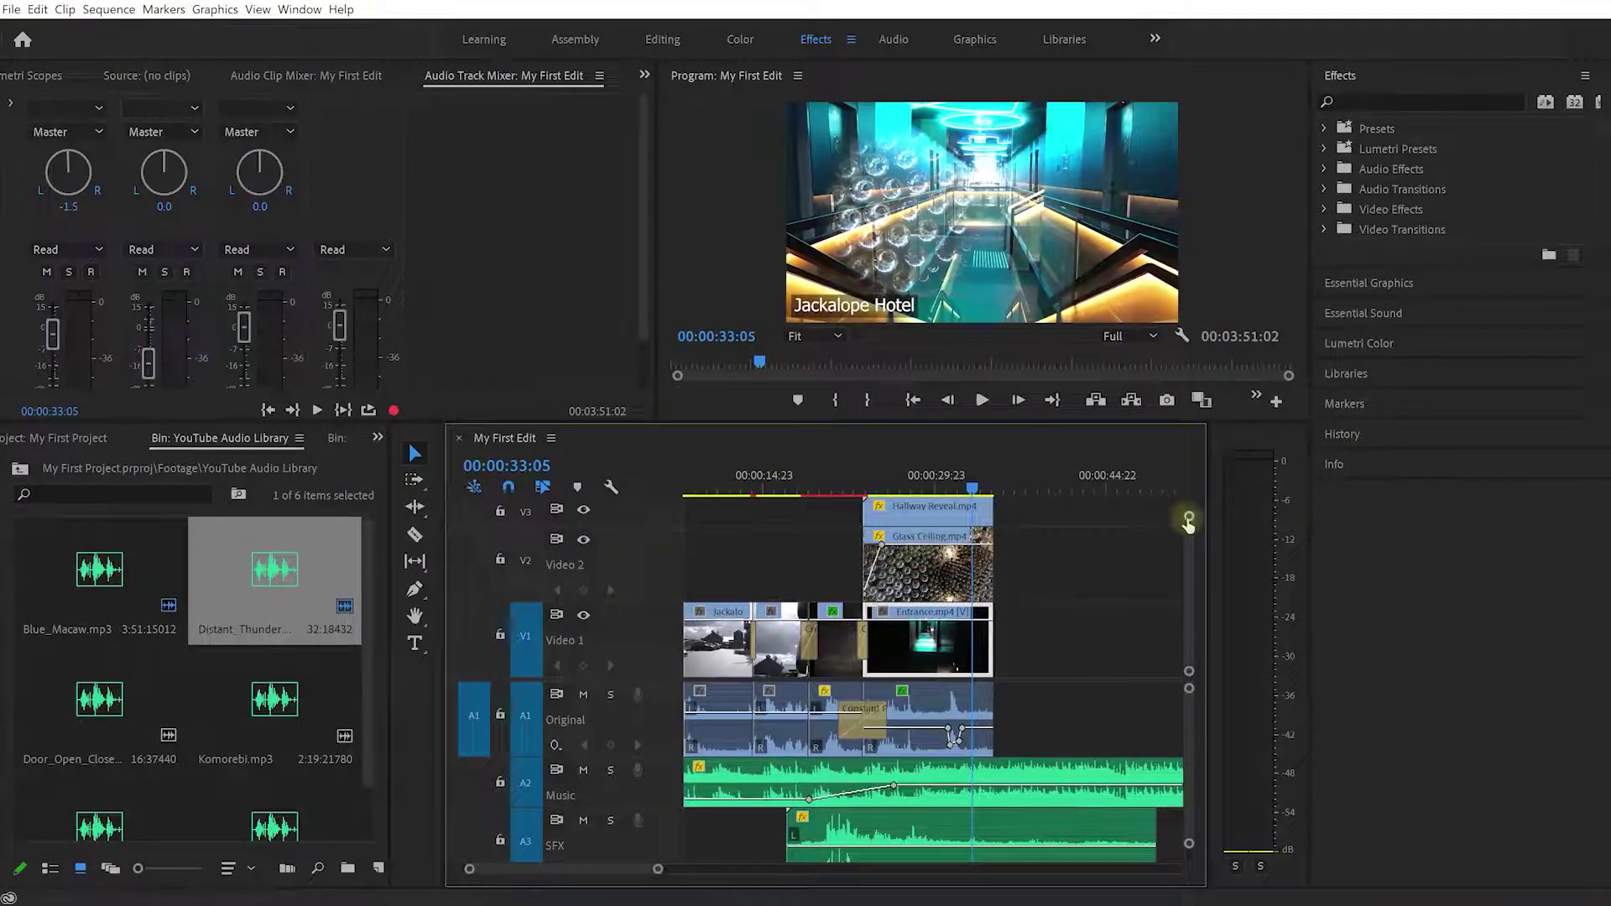
left_click_drag(1188, 516, 1189, 511)
left_click_drag(1188, 844, 1189, 847)
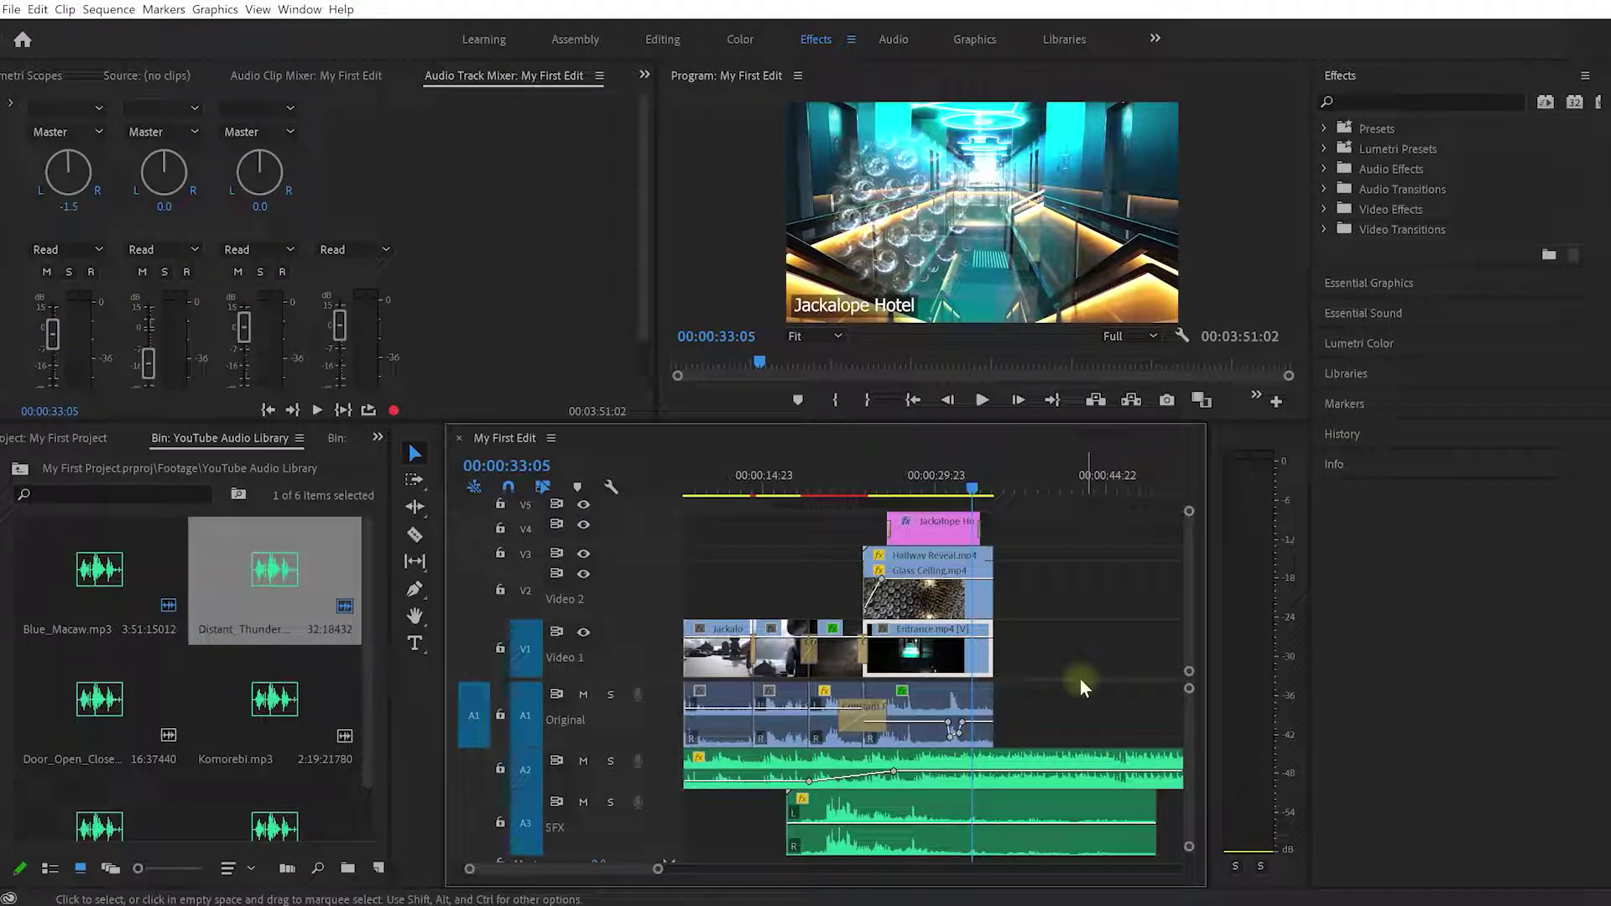